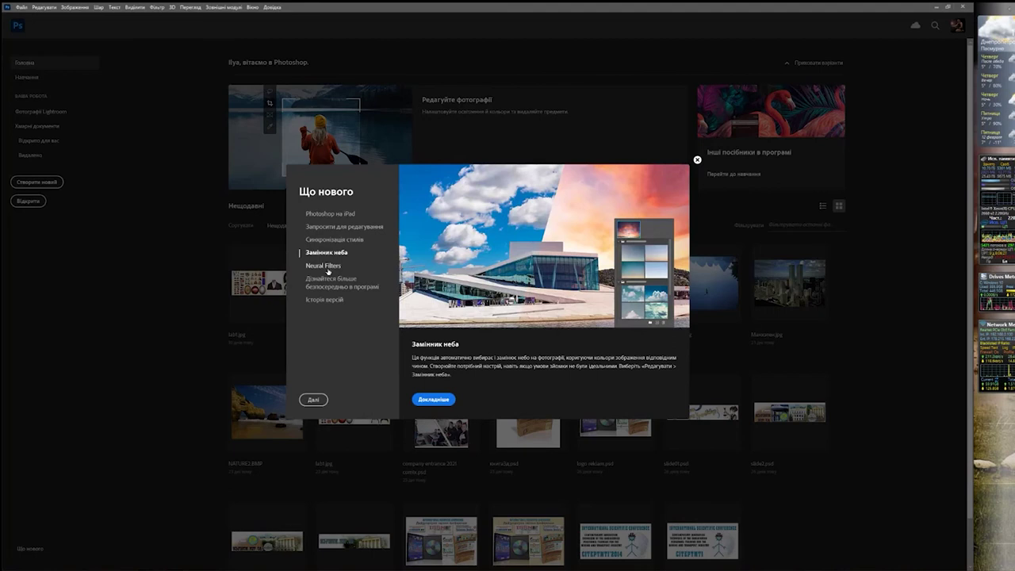
- Preview the Neural Filters item in What's New, then bring the Teams course window forward
left_click(327, 267)
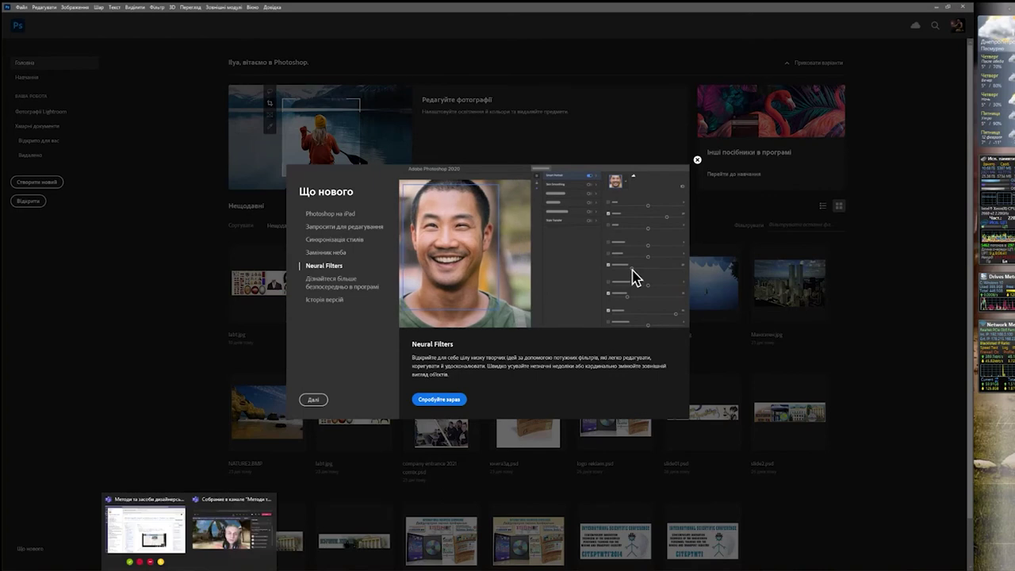
left_click(145, 529)
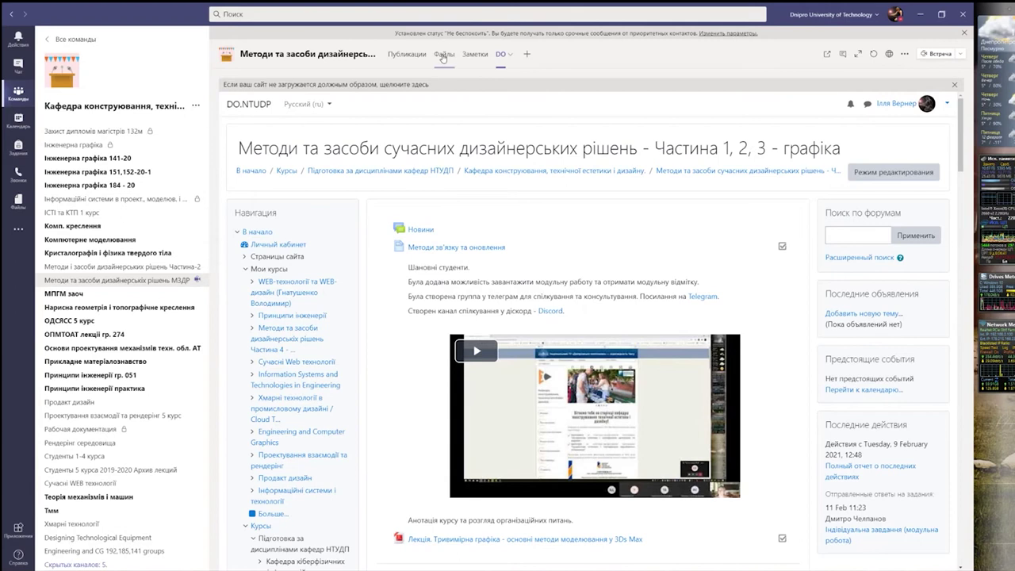
- Download lab1.jpg from Файлы > Материалы для заданий > Photoshop > Лабораторная 1 выделение, then return to DO
left_click(443, 56)
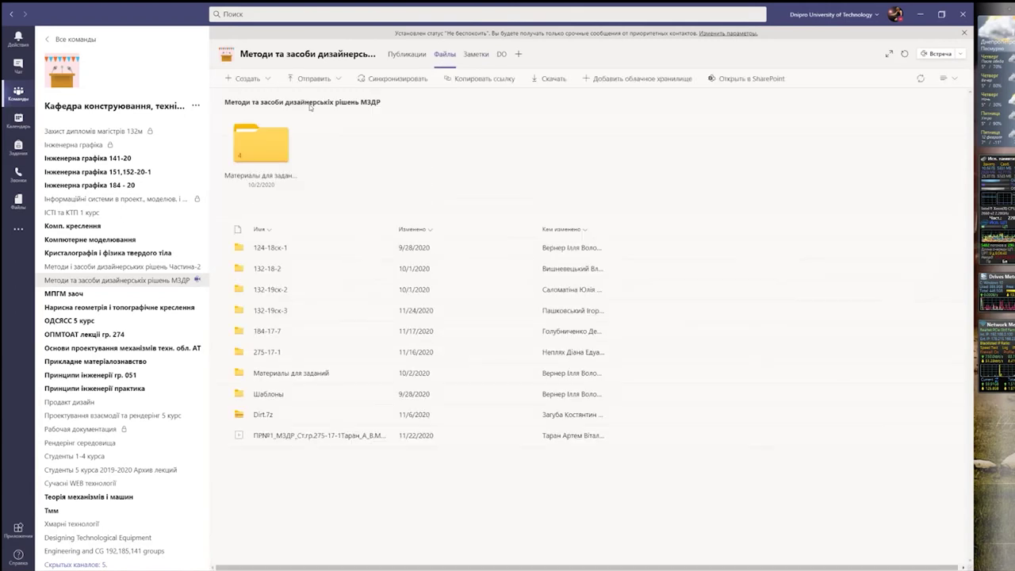
left_click(276, 178)
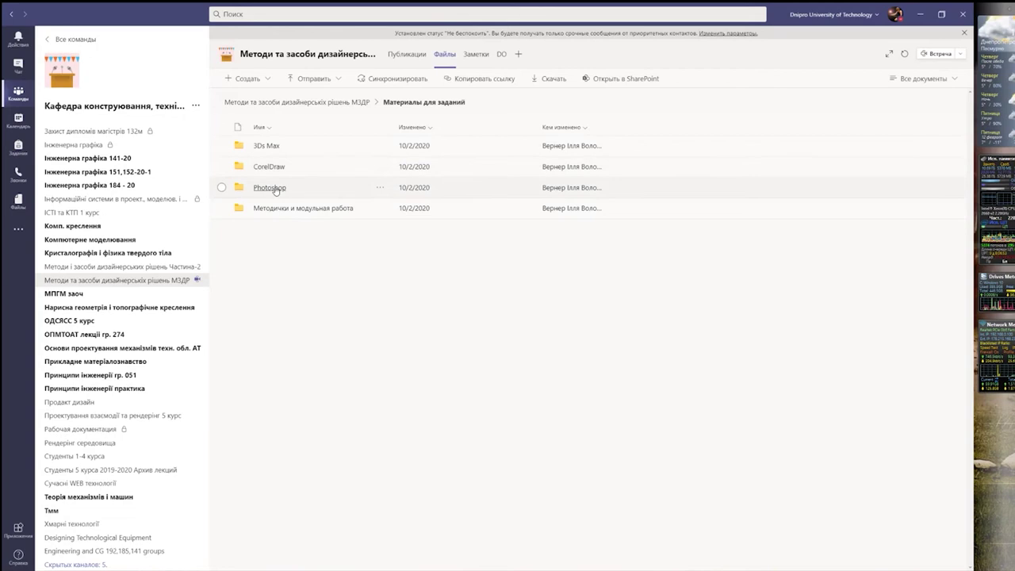
left_click(276, 188)
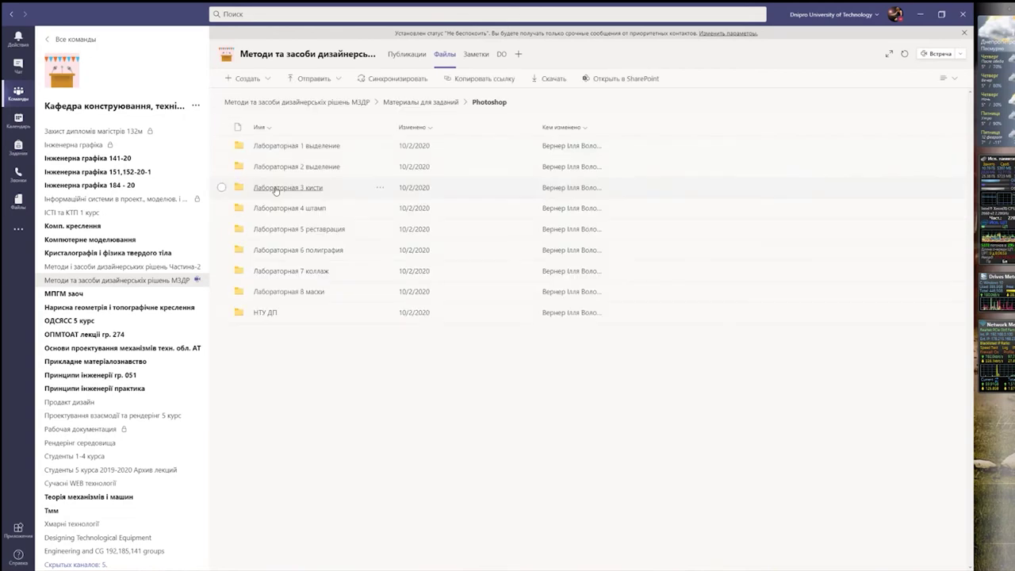
left_click(294, 148)
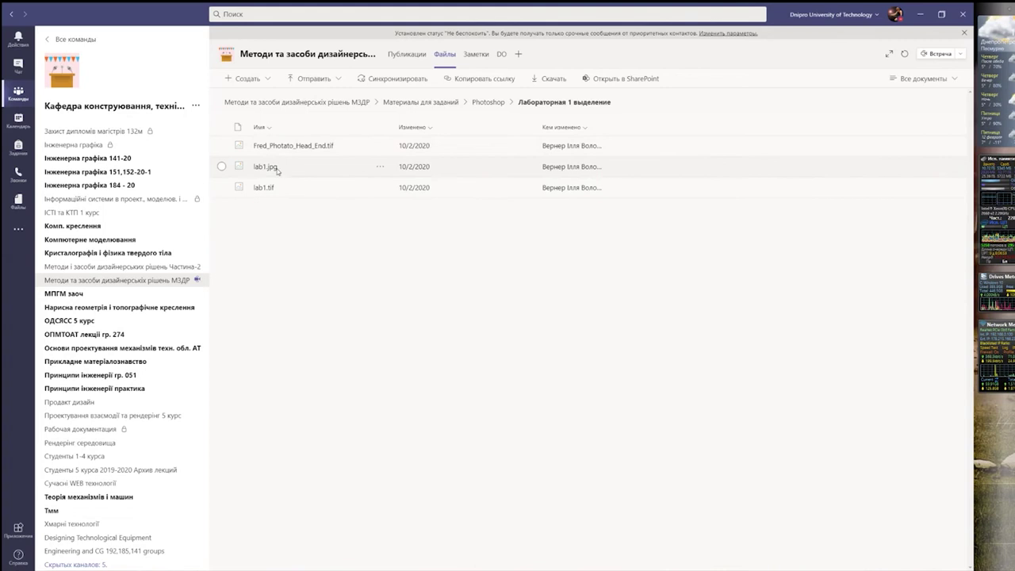
left_click(379, 167)
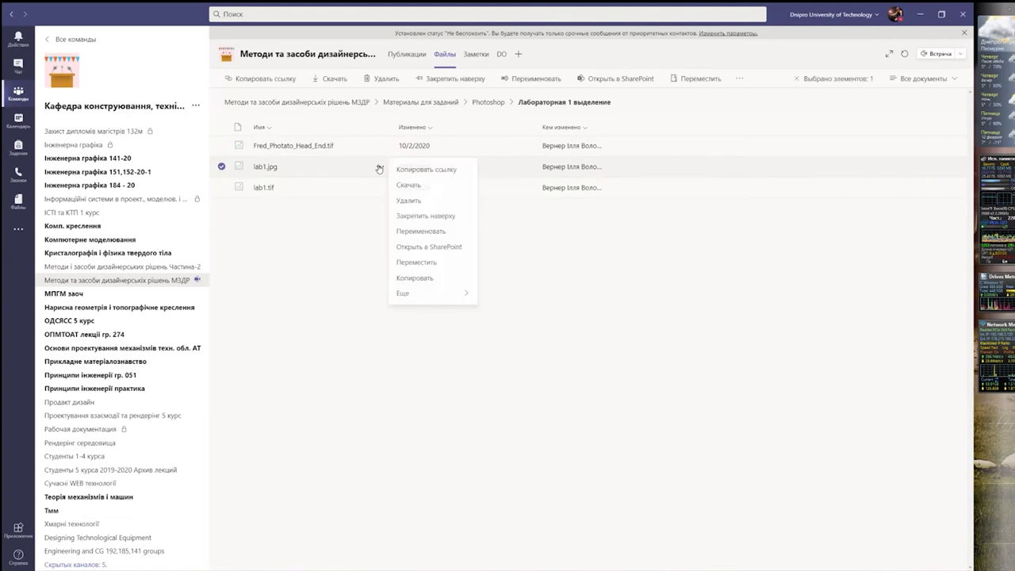
left_click(408, 185)
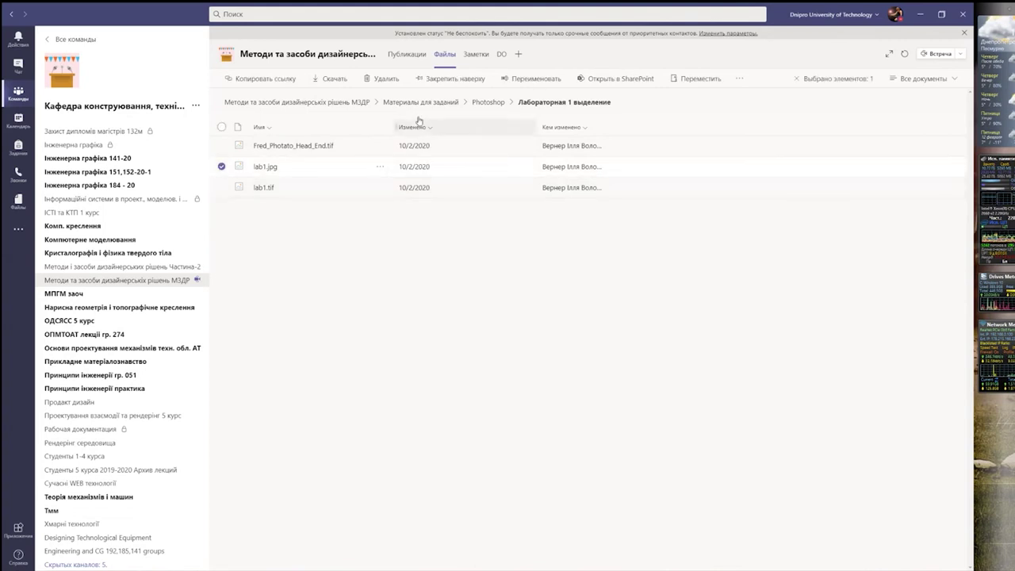
left_click(500, 54)
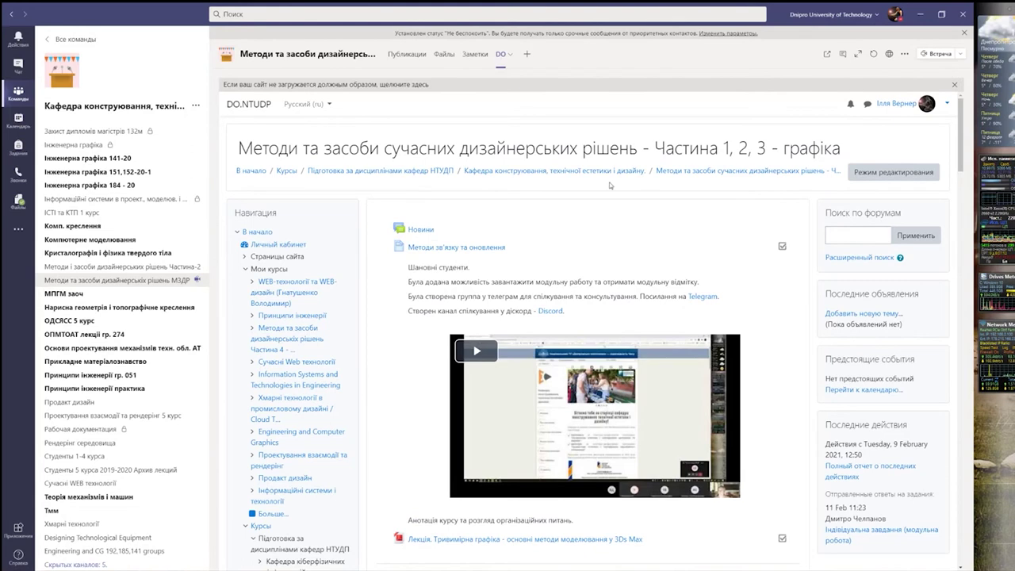
- Download lab1.jpg from the Растрова графіка task 1 page and minimise Teams
scroll(491, 198, "down", 5)
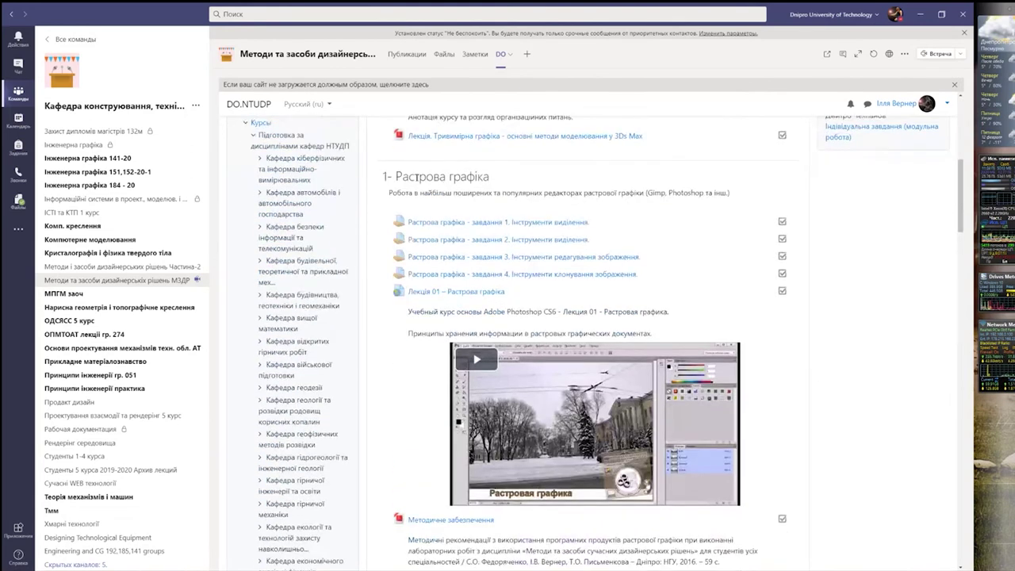
left_click(520, 226)
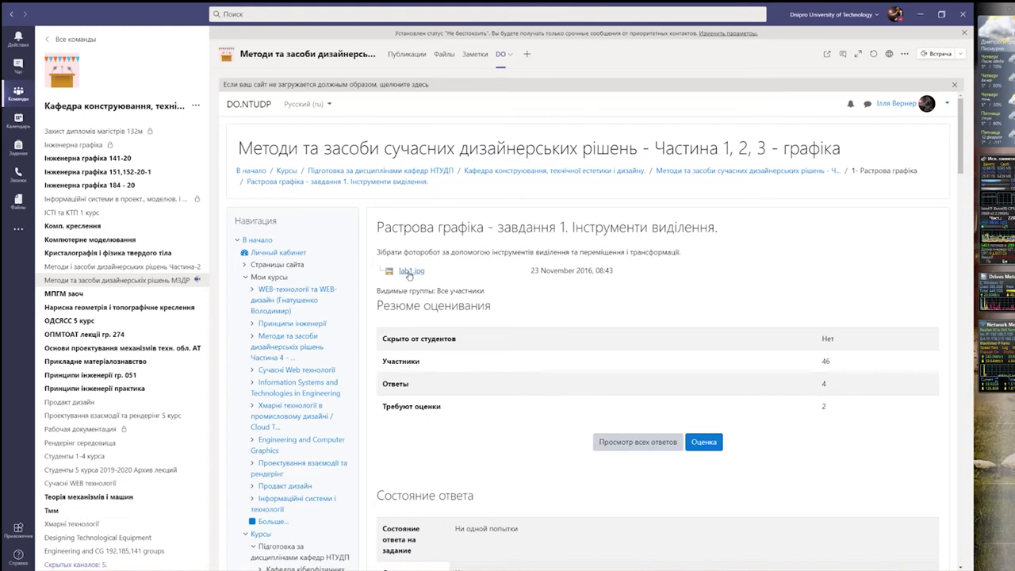
left_click(411, 270)
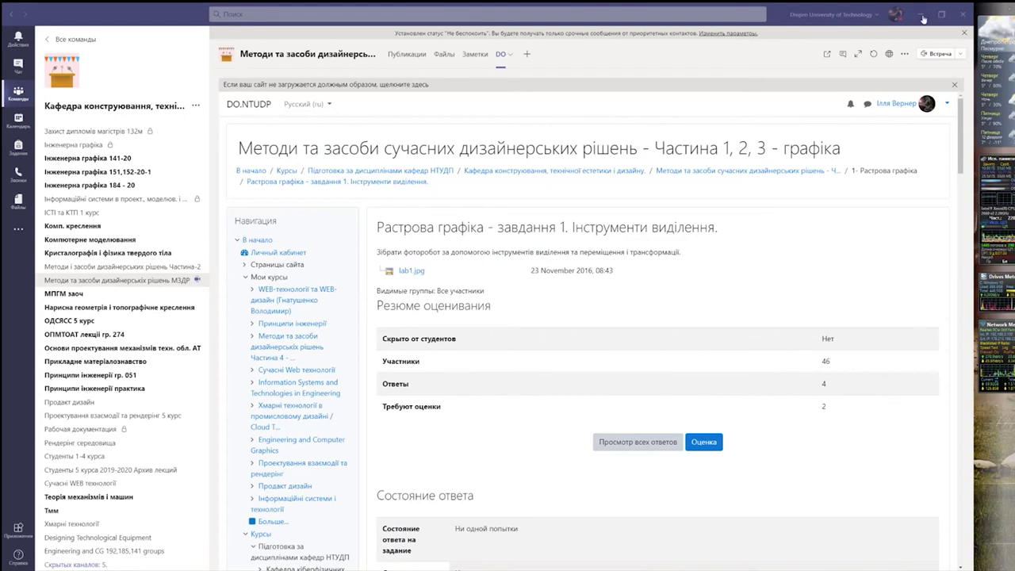
left_click(923, 18)
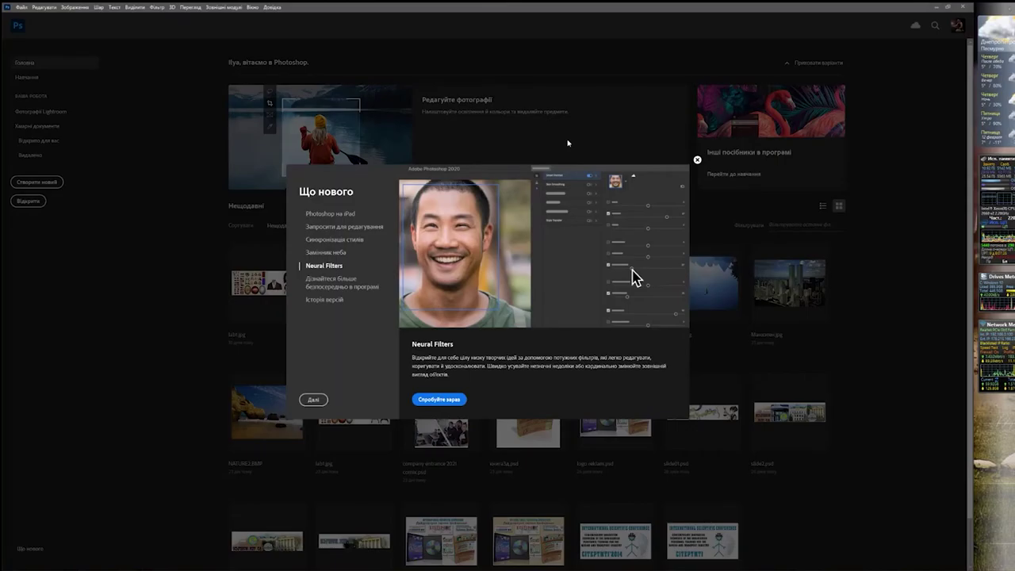
- Close What's New and open lab1.jpg from Загрузки via File > Відкрити
left_click(314, 400)
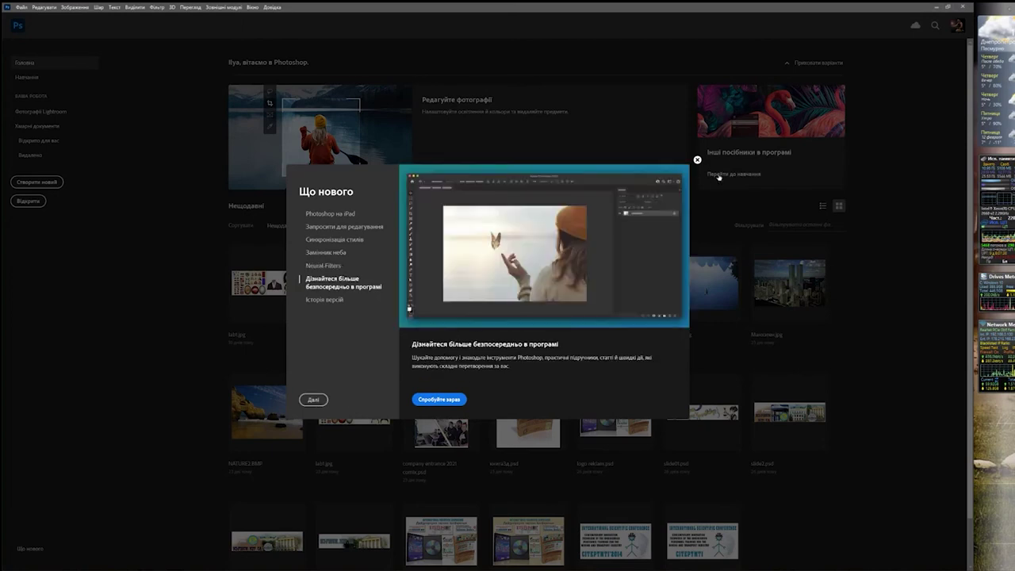
left_click(697, 160)
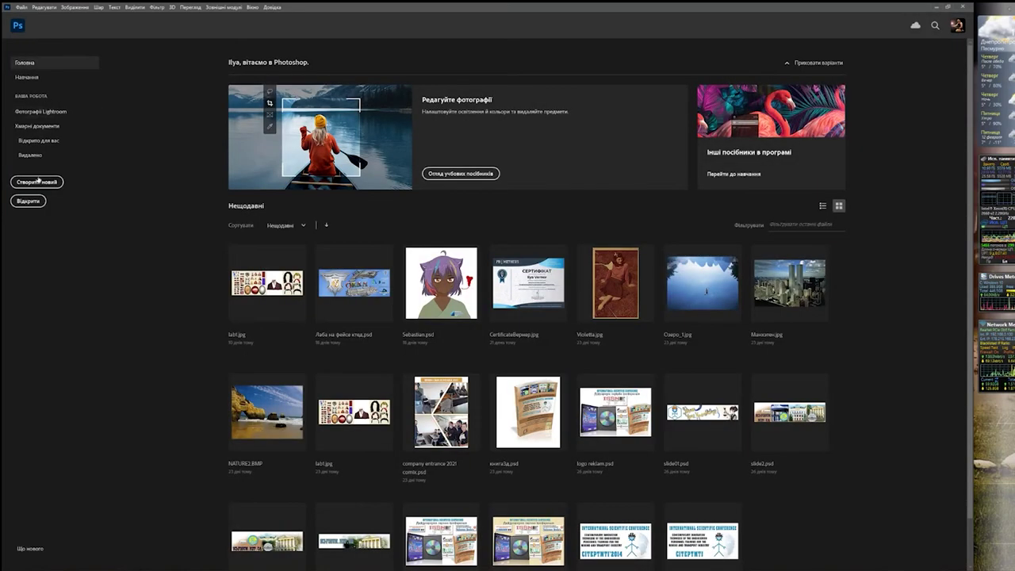
left_click(21, 7)
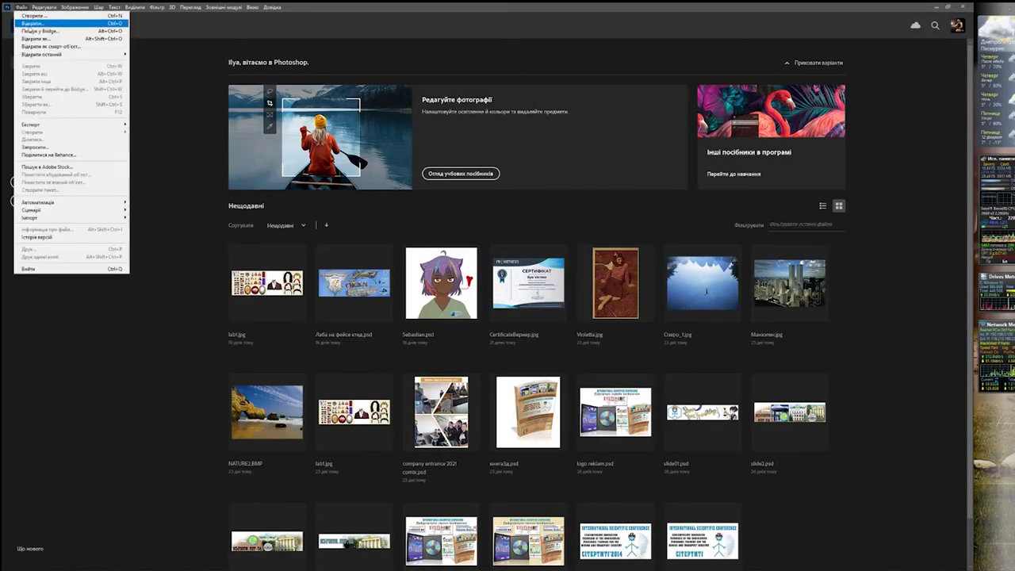
left_click(39, 24)
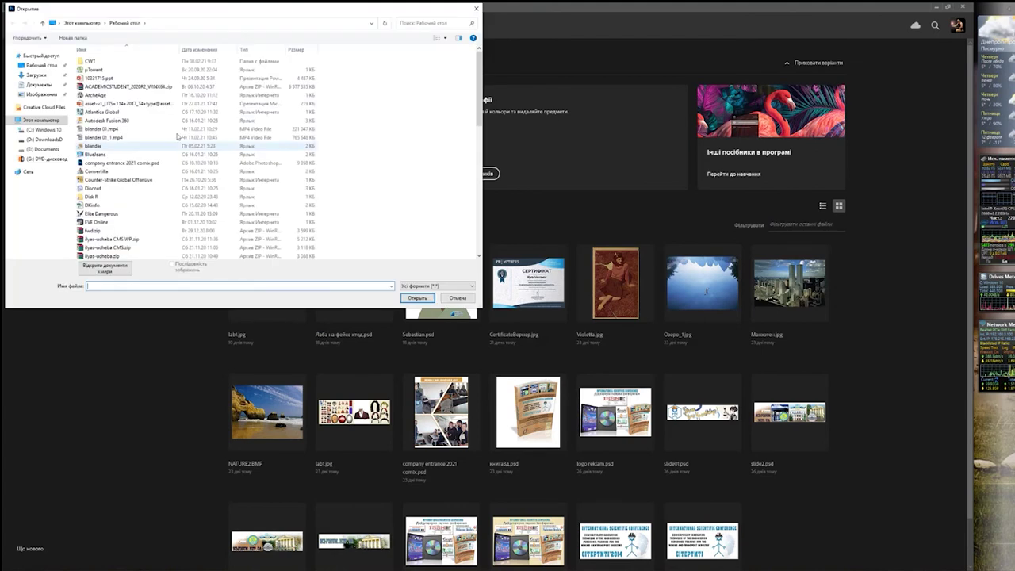
left_click(36, 74)
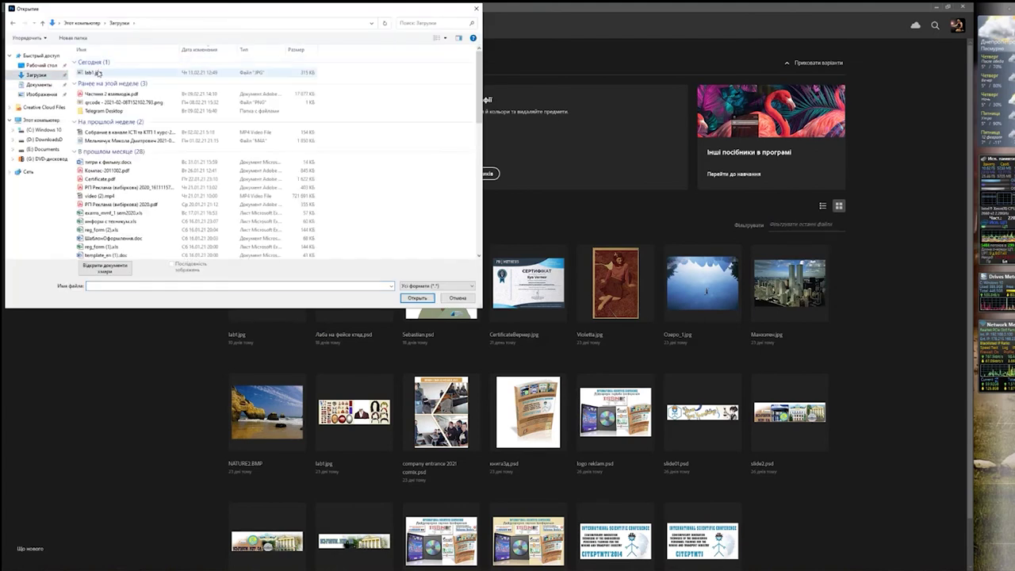
double_click(97, 72)
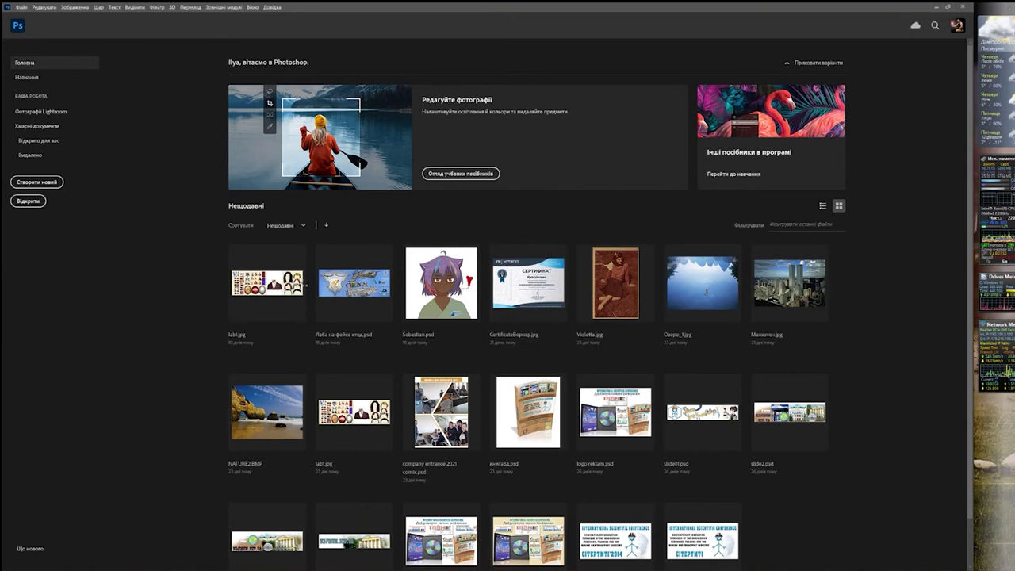
left_click(287, 277)
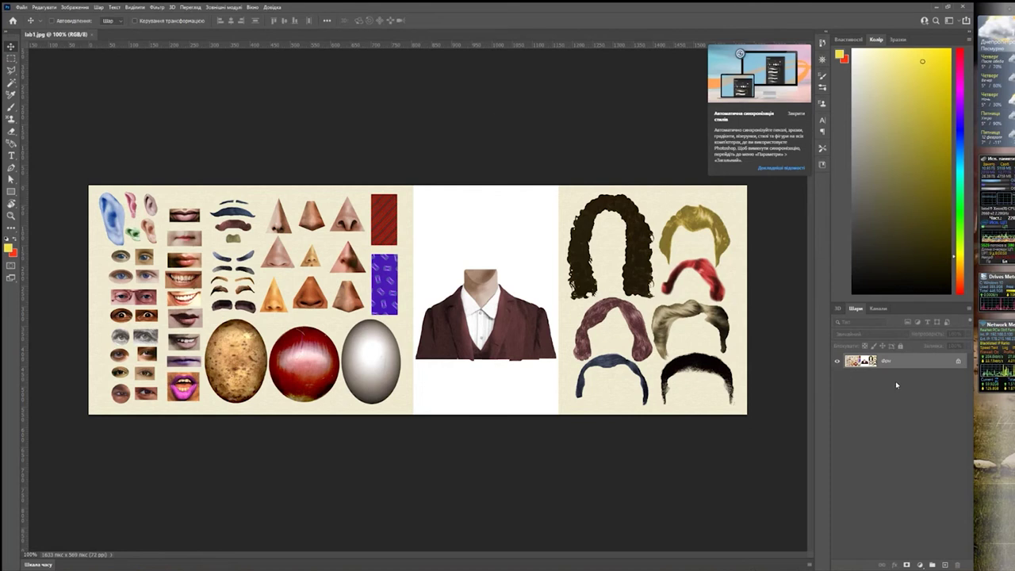
- Look through the Вікно panels menu and close it without changes
left_click(252, 7)
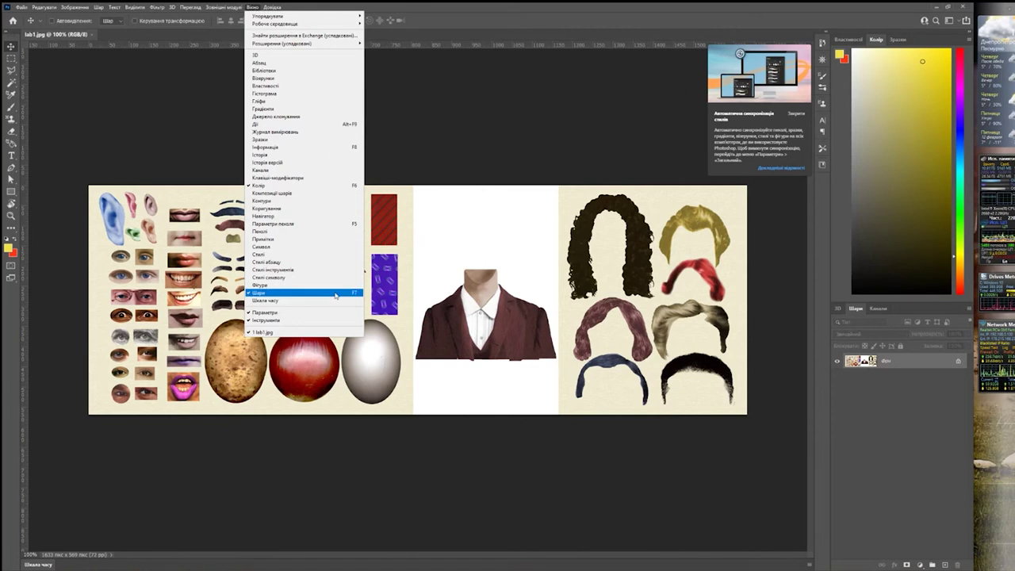
left_click(444, 151)
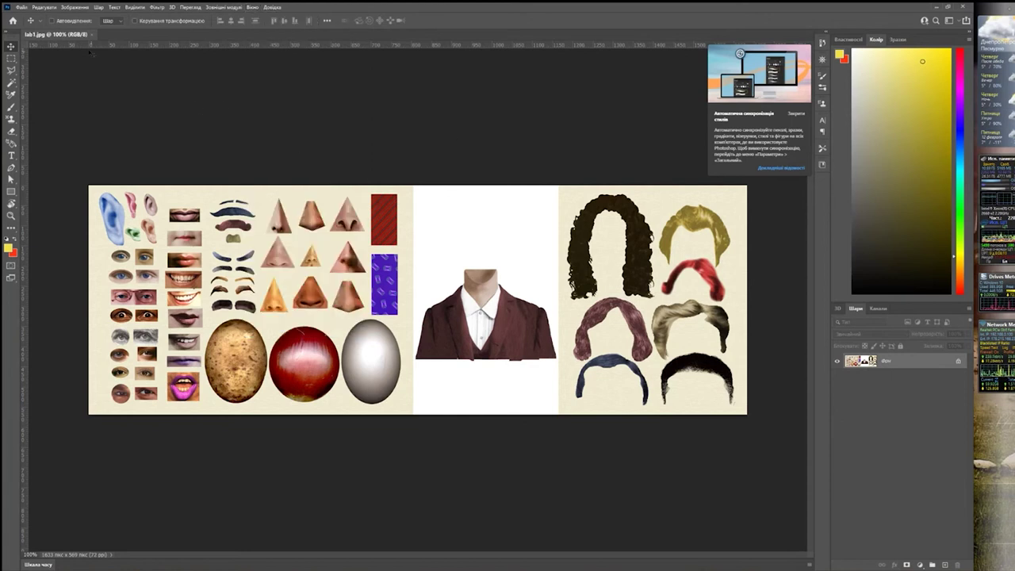
key("ctrl+minus")
key("ctrl+plus")
- Show the Редагувати > Параметри submenu of preference categories
left_click(44, 7)
left_click(121, 353)
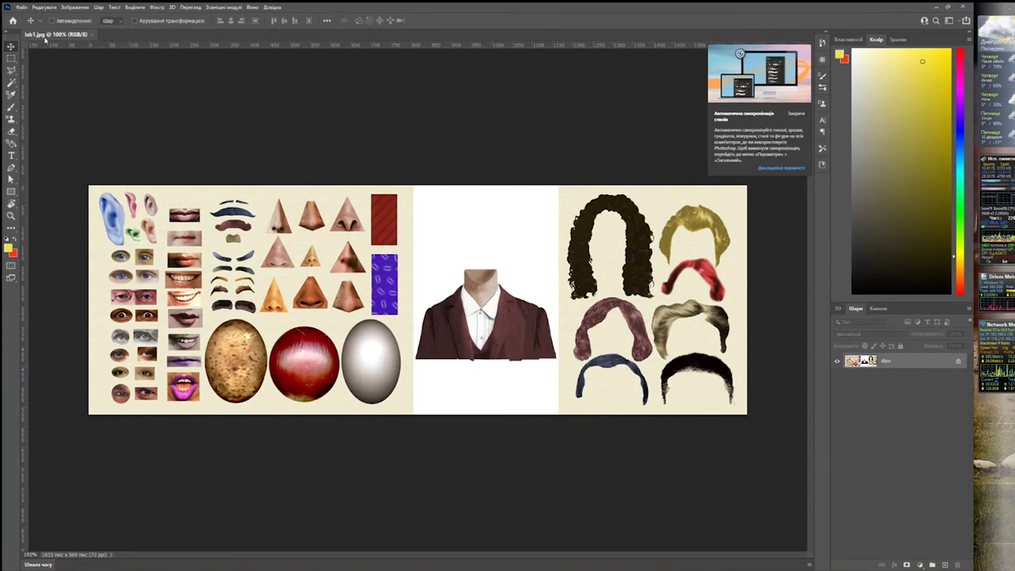
left_click(43, 7)
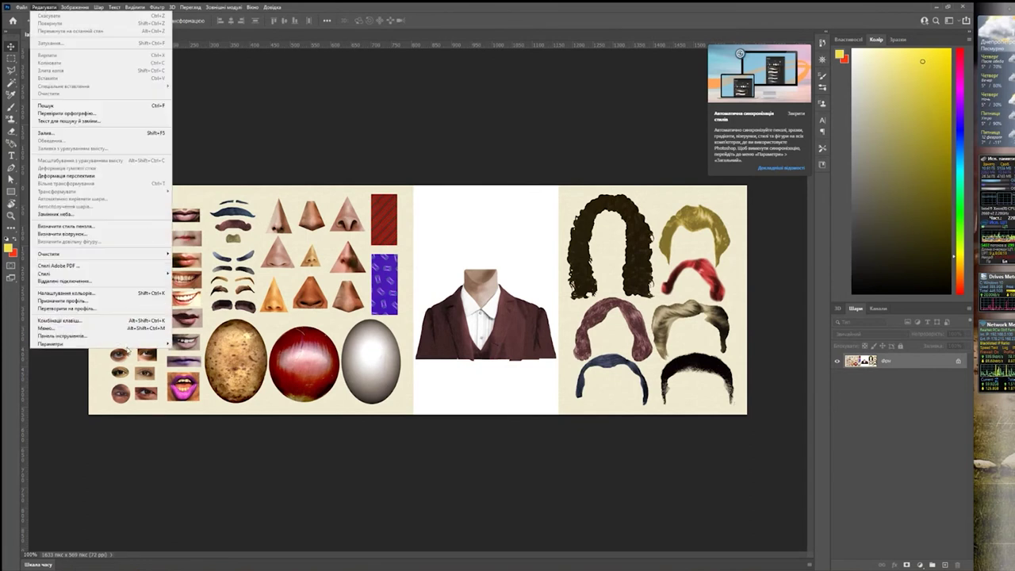
mouse_move(99, 343)
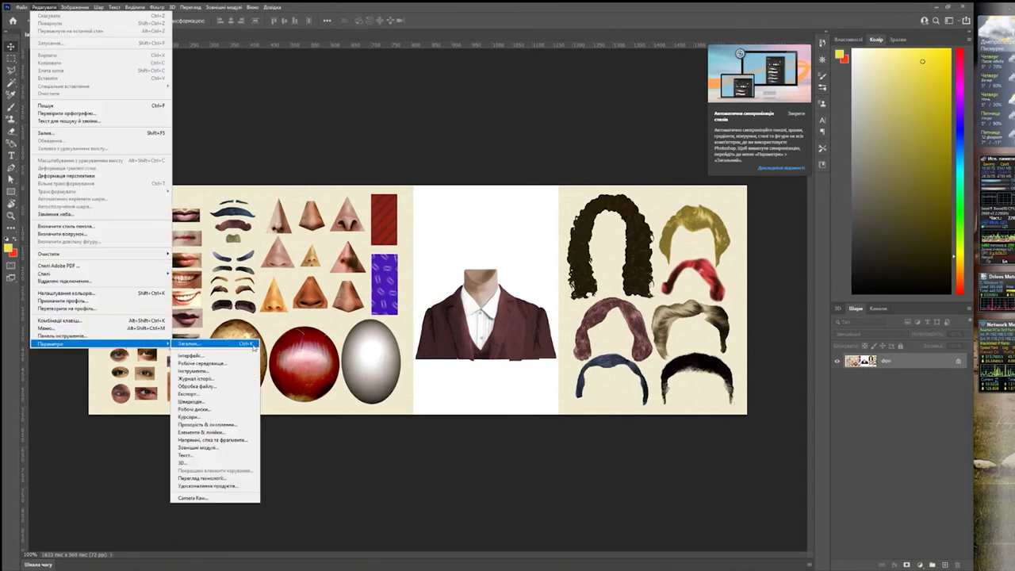
left_click(254, 347)
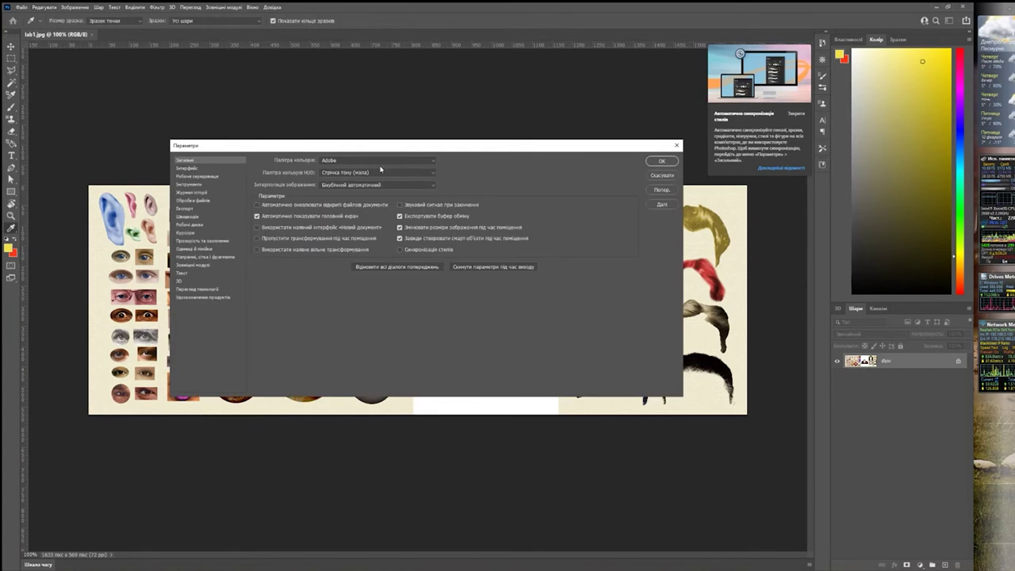
left_click(199, 169)
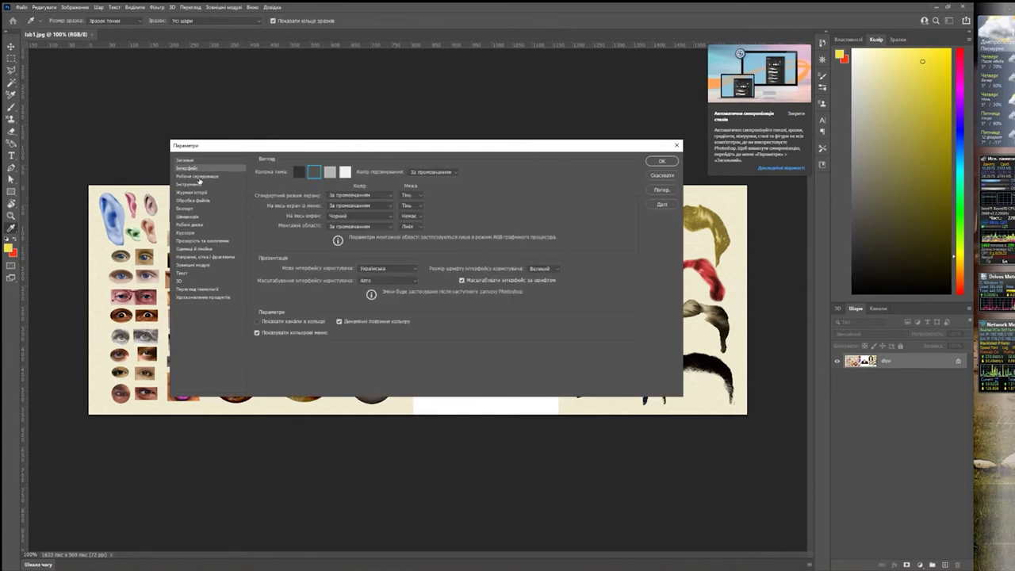
left_click(199, 179)
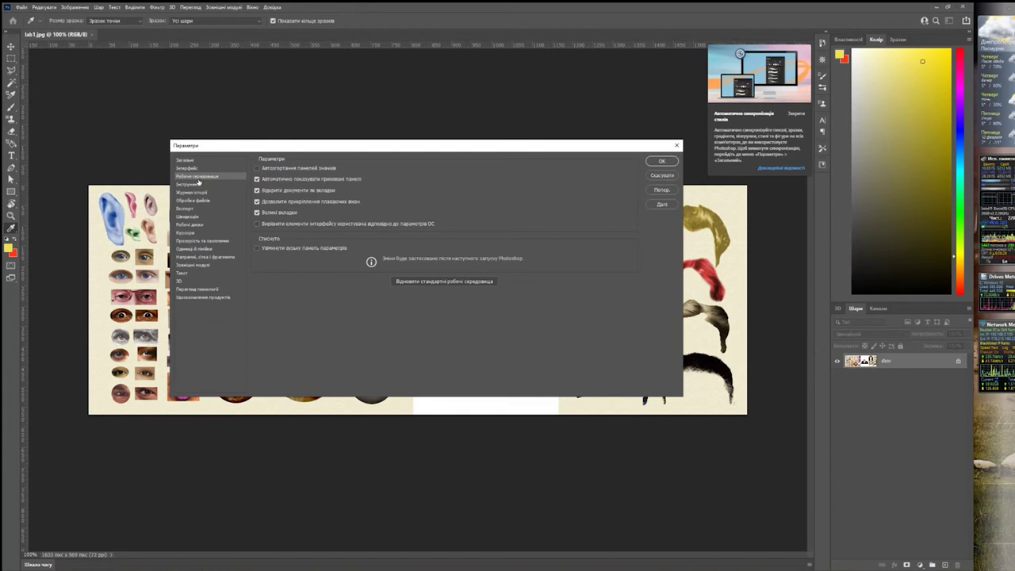
left_click(198, 184)
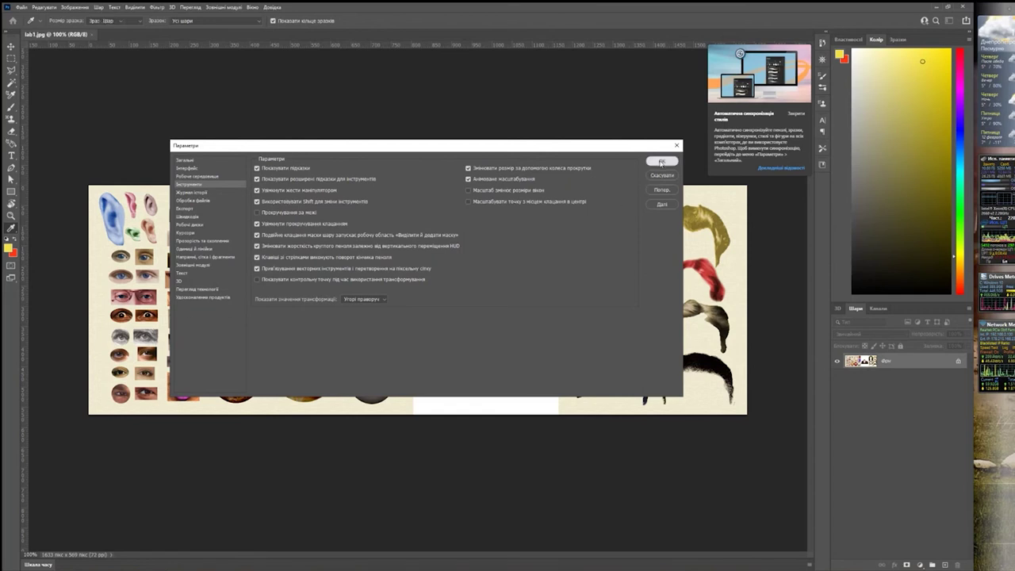
left_click(662, 161)
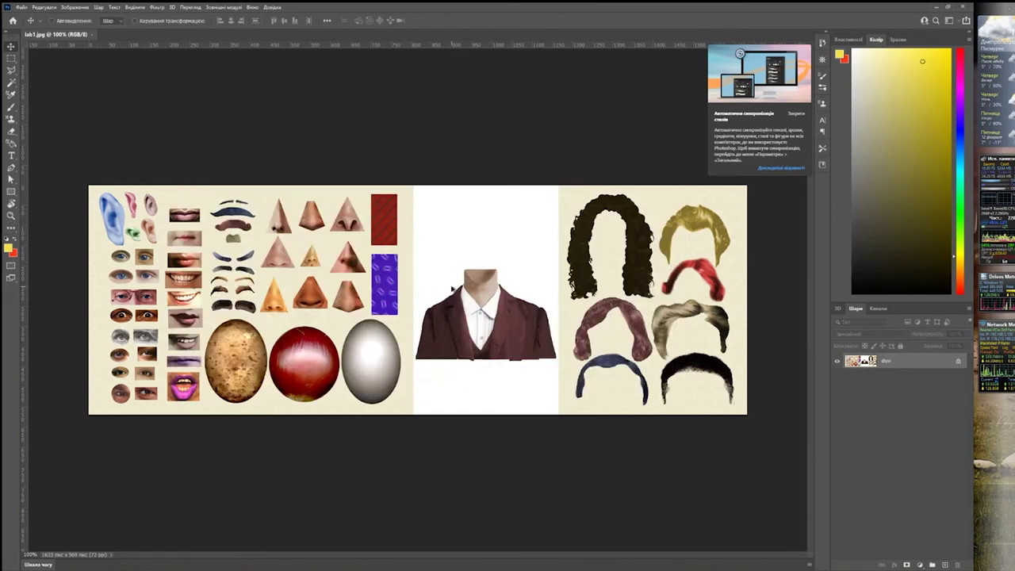
- Try a Rectangular Marquee selection on the canvas and dismiss the no-pixels-selected warning
scroll(455, 288, "up", 3)
scroll(456, 289, "down", 3)
scroll(456, 289, "up", 1)
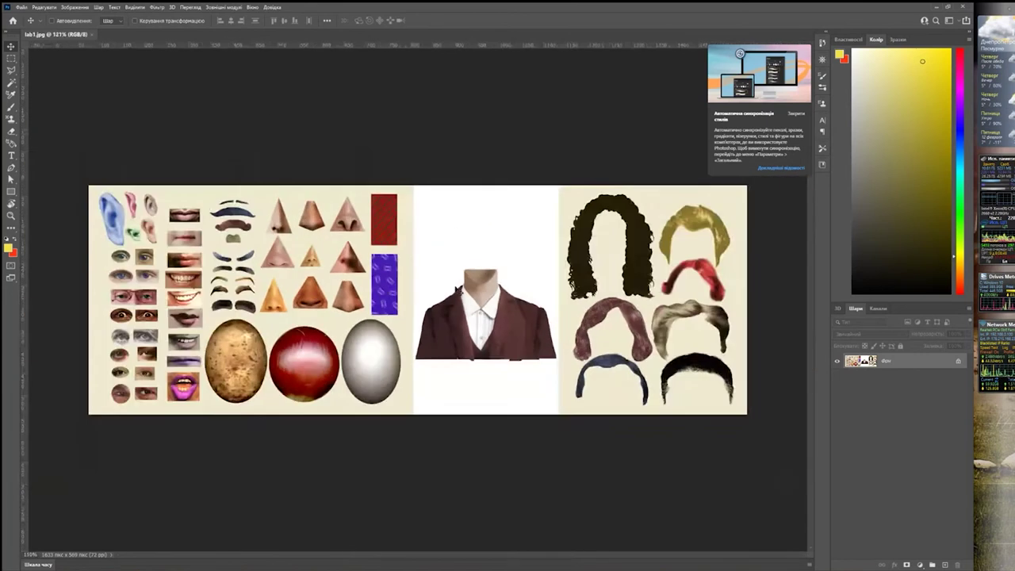
scroll(455, 288, "up", 1)
scroll(456, 289, "down", 2)
scroll(457, 288, "up", 2)
scroll(458, 288, "down", 2)
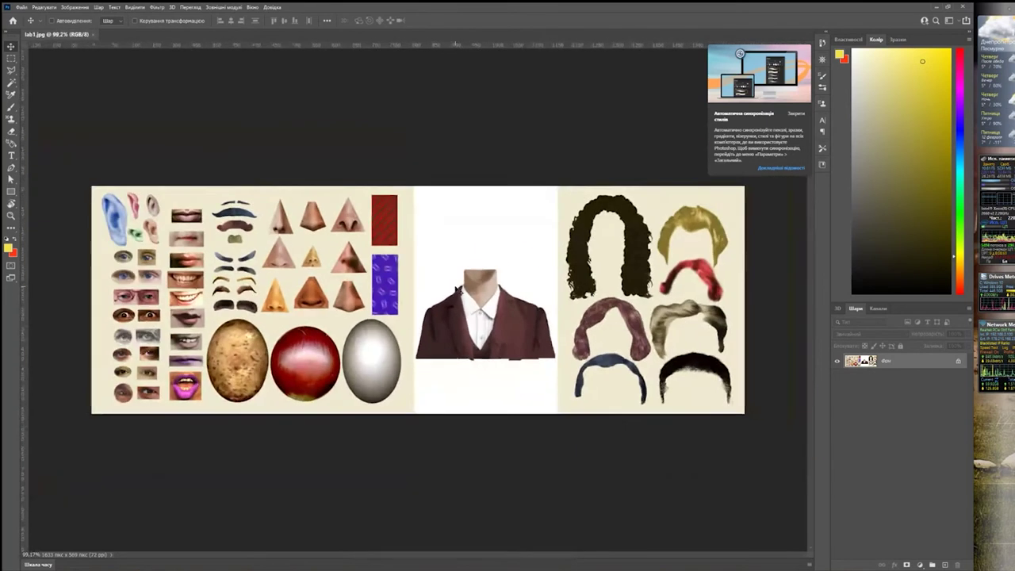
scroll(457, 288, "up", 2)
scroll(458, 285, "down", 1)
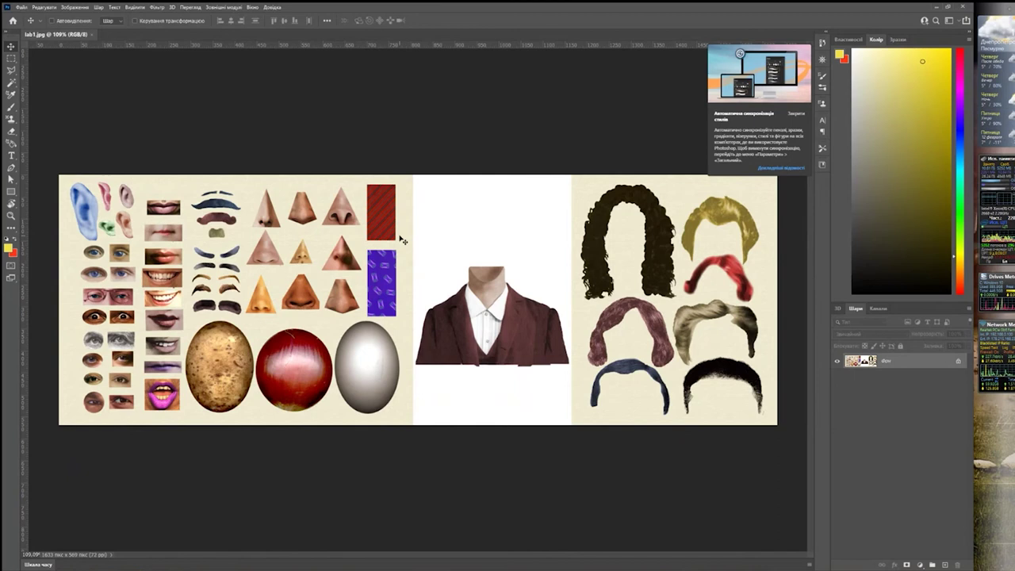
left_click(12, 59)
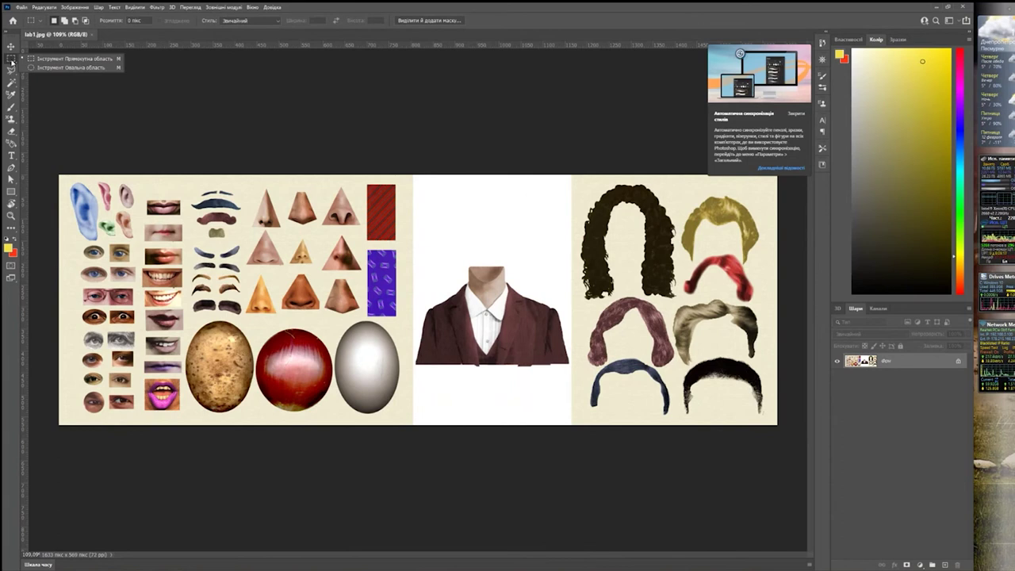
left_click(70, 58)
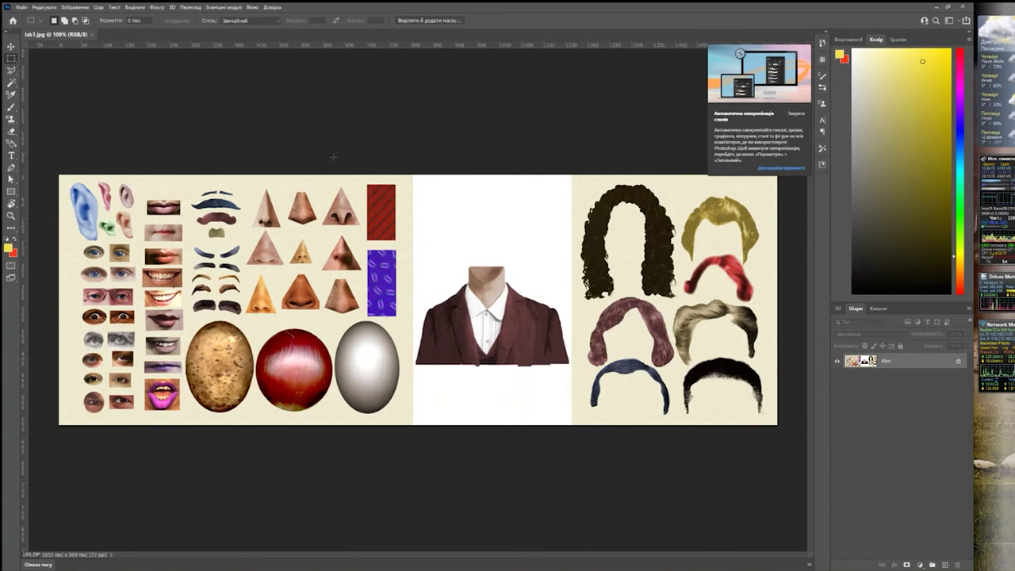
left_click_drag(333, 176, 340, 195)
left_click(474, 212)
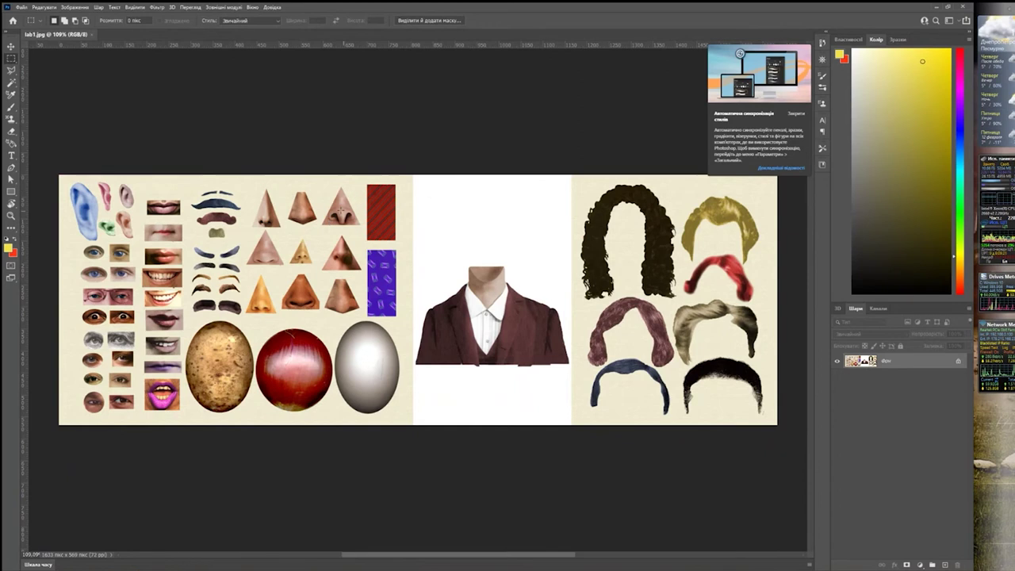
- Zoom to about 411% on the noses beside the red and purple tie swatches
scroll(338, 213, "up", 3)
scroll(338, 212, "up", 3)
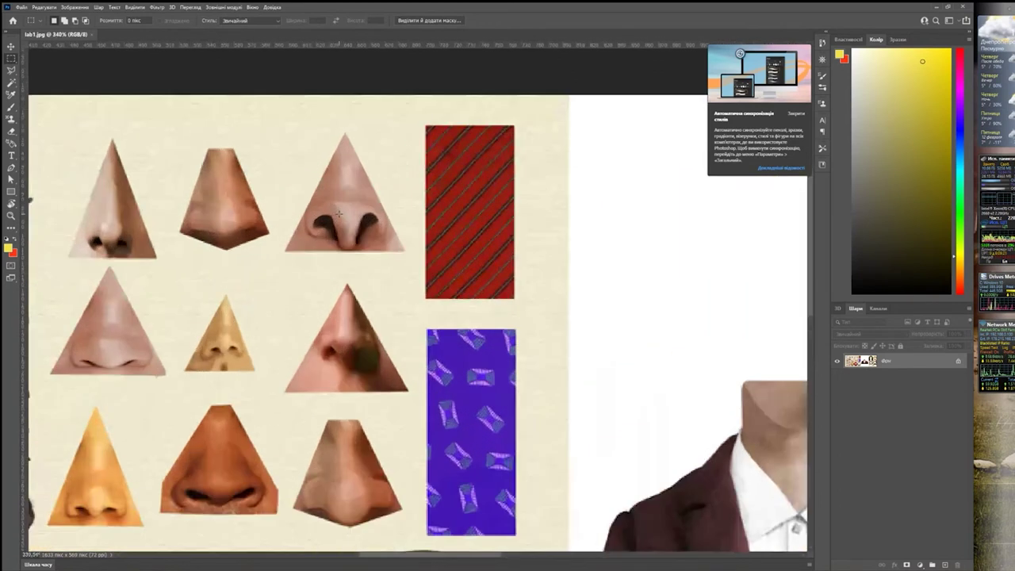
scroll(339, 213, "up", 1)
scroll(339, 213, "up", 1)
scroll(339, 213, "down", 1)
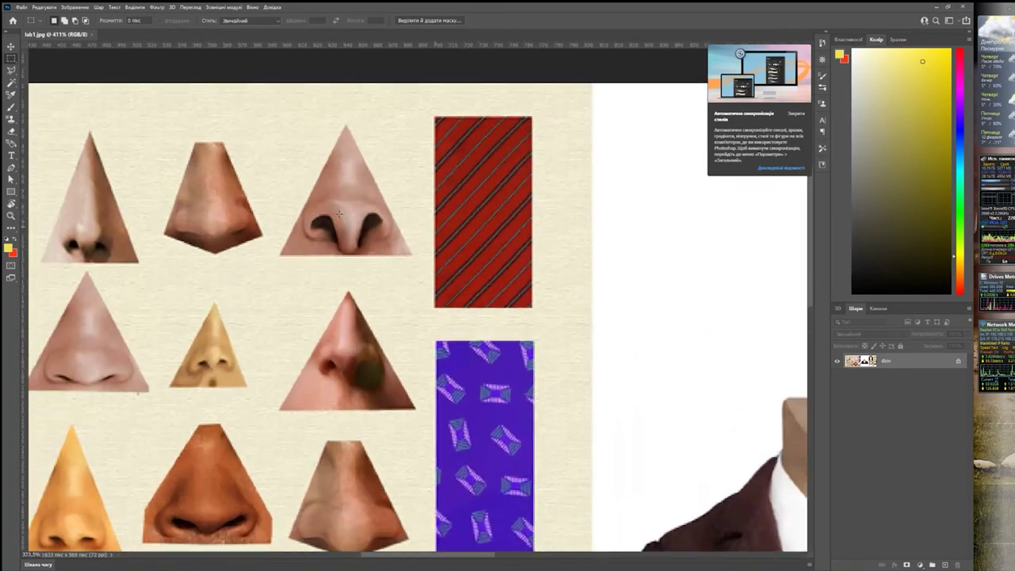
scroll(338, 213, "down", 1)
scroll(338, 213, "down", 1)
scroll(338, 213, "down", 1)
scroll(338, 213, "down", 1)
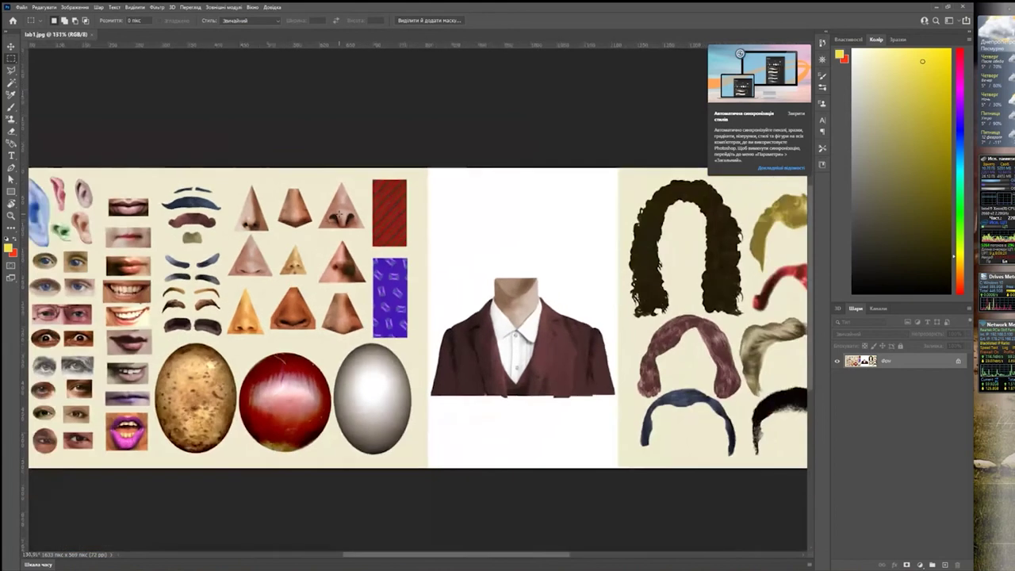
scroll(339, 213, "up", 1)
scroll(338, 213, "up", 1)
scroll(339, 212, "up", 1)
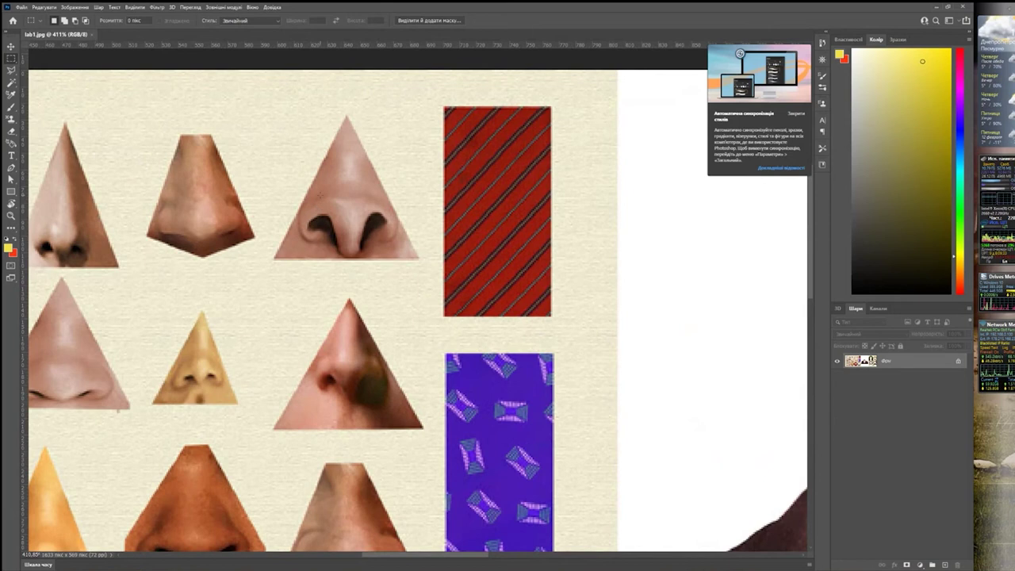
scroll(405, 222, "left", 5)
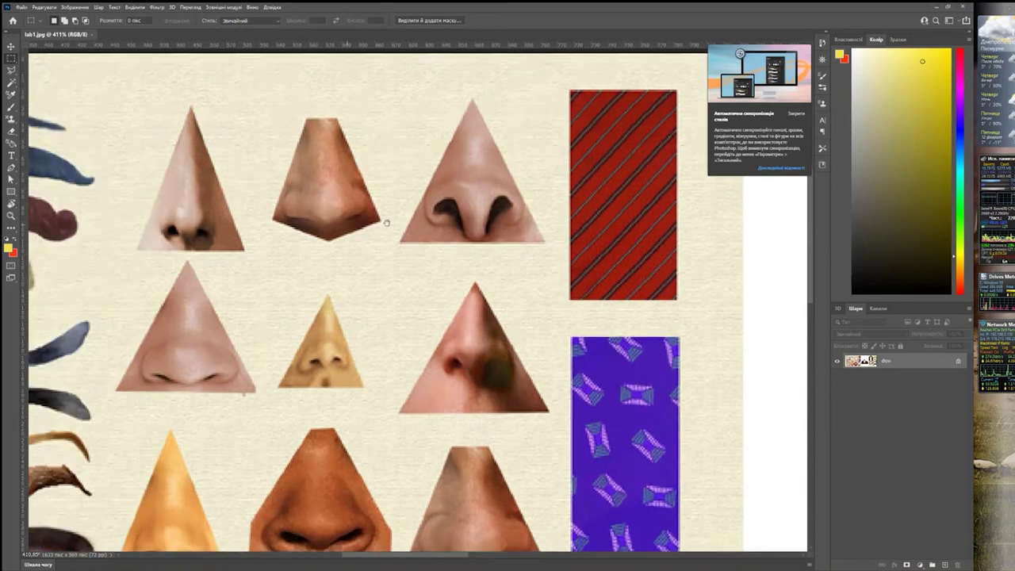
left_click_drag(460, 254, 369, 259)
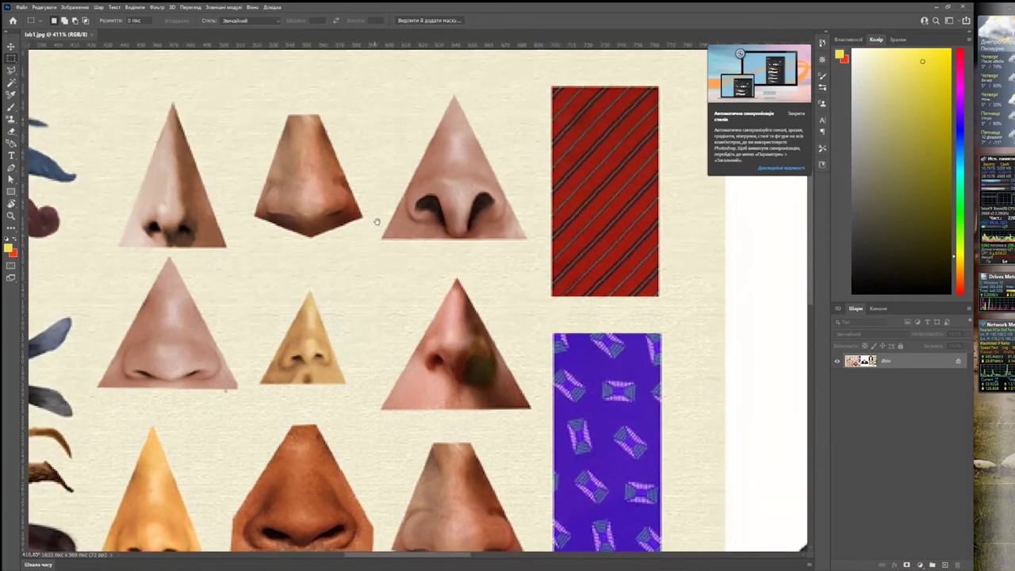
- Copy the upper-right nose to a new layer named Нос using the Polygonal Lasso
left_click(12, 72)
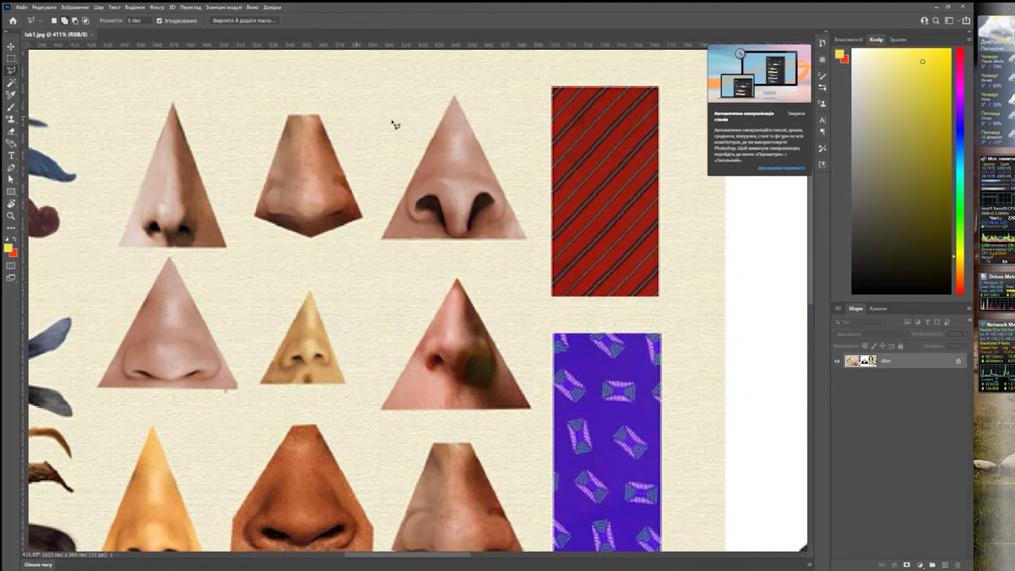
left_click(456, 94)
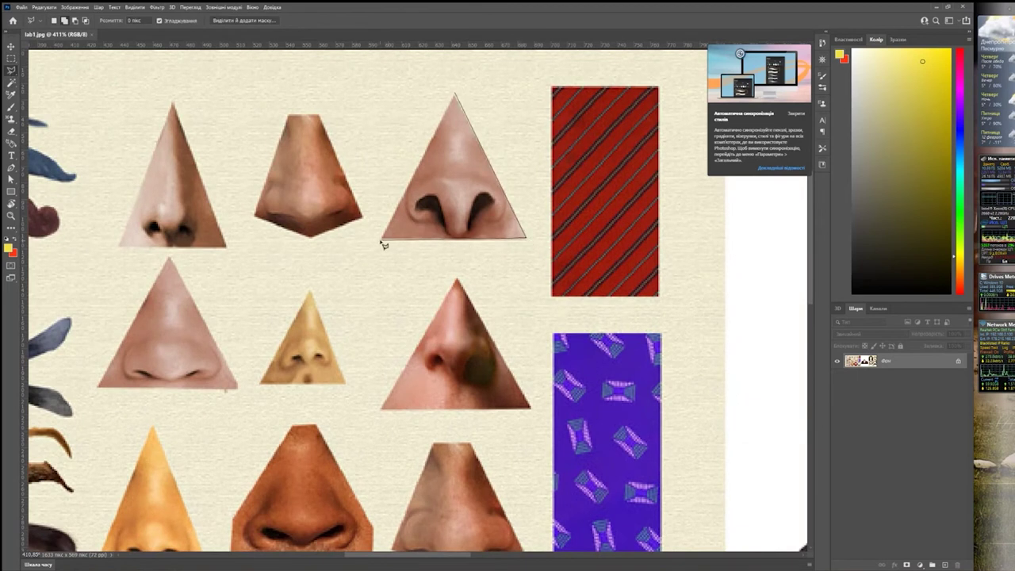
left_click(457, 96)
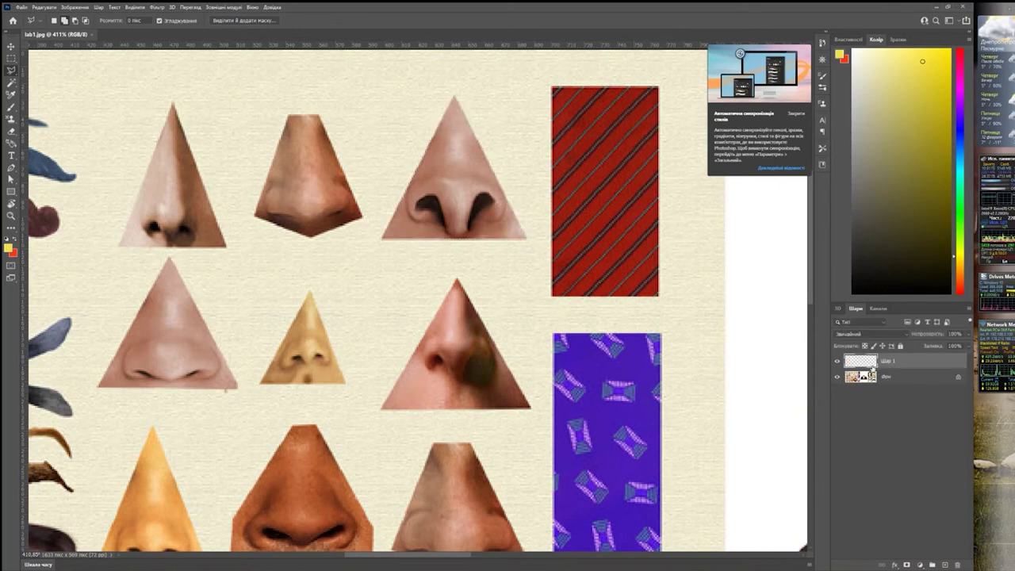
key("ctrl+j")
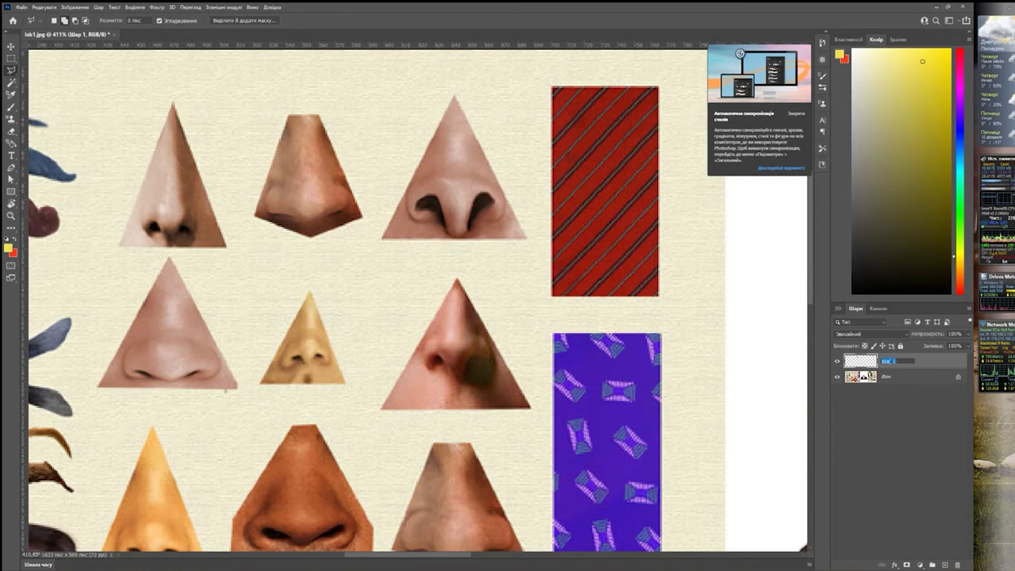
type("Нос")
key("Return")
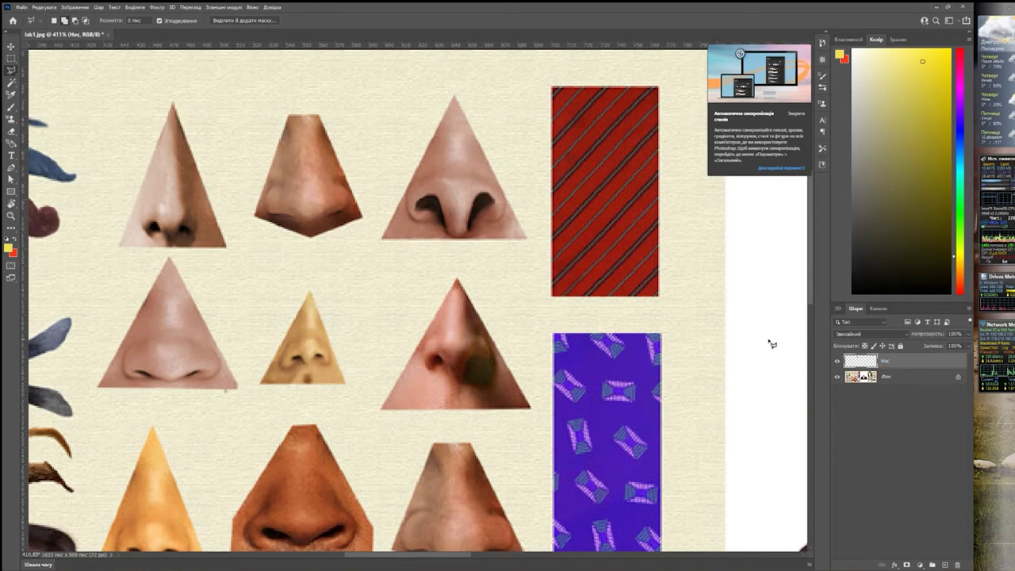
- Move the Нос layer into the white area above the suit's neck
left_click(11, 46)
left_click_drag(305, 174, 364, 191)
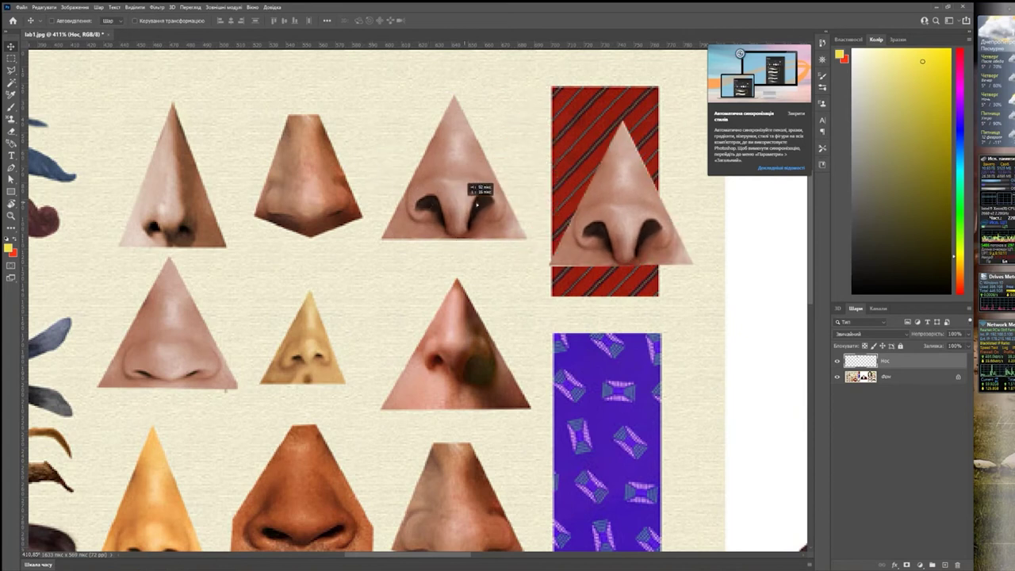
left_click_drag(364, 191, 549, 270)
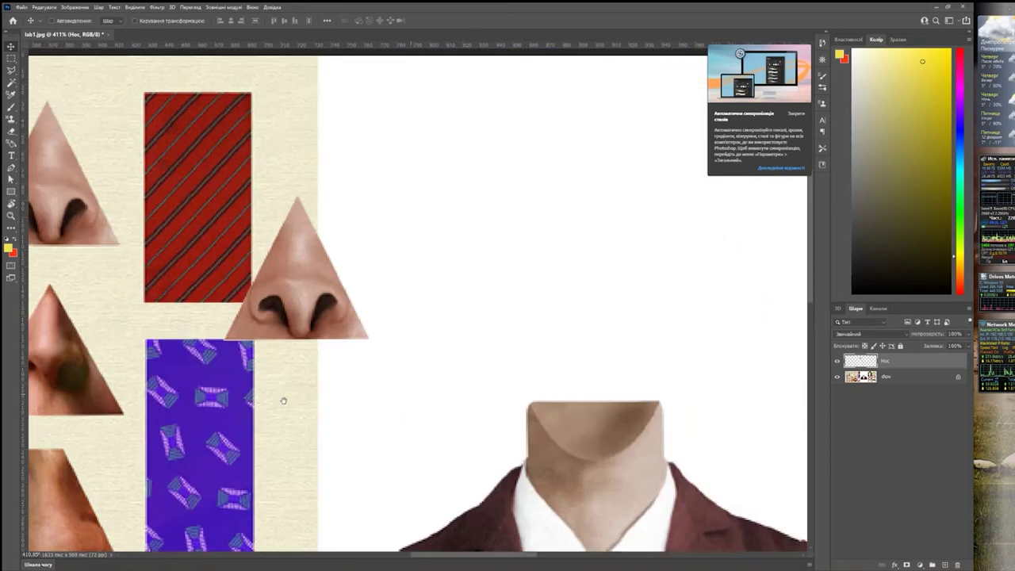
left_click_drag(705, 396, 232, 394)
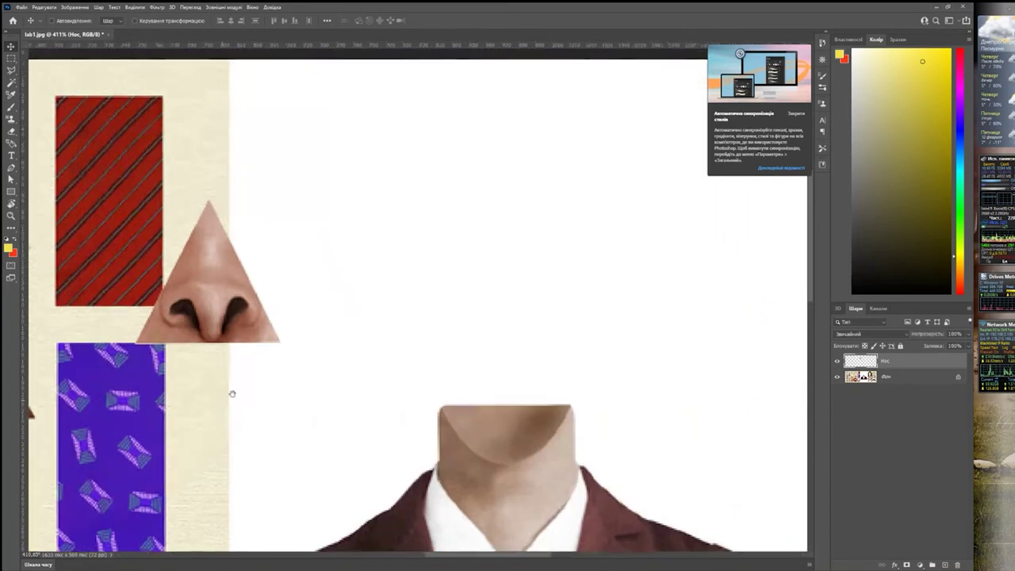
left_click_drag(220, 308, 513, 252)
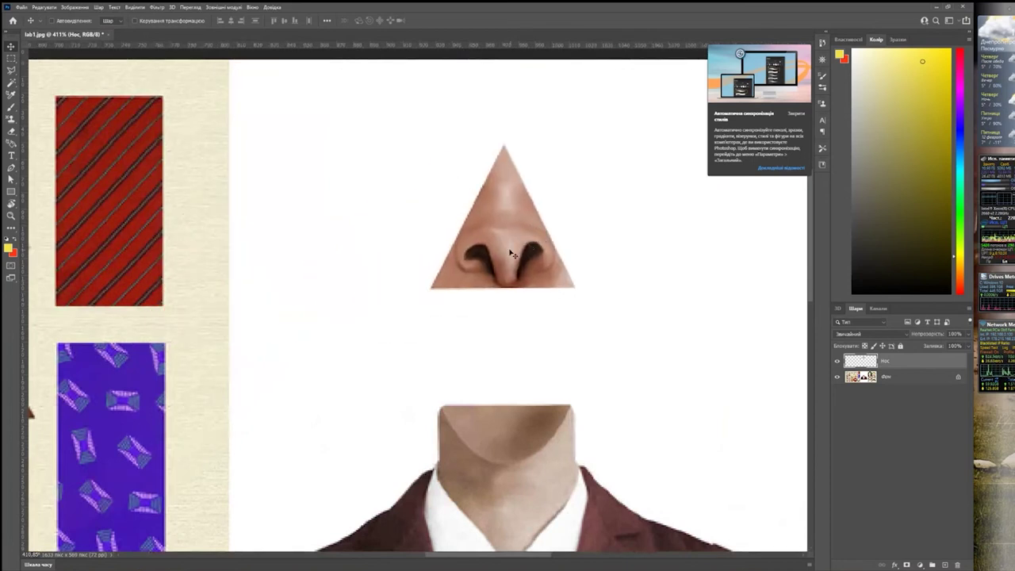
scroll(511, 254, "down", 2)
- Zoom out to 174% and pan left across the collage
scroll(511, 253, "down", 2)
scroll(511, 254, "down", 2)
scroll(512, 253, "down", 1)
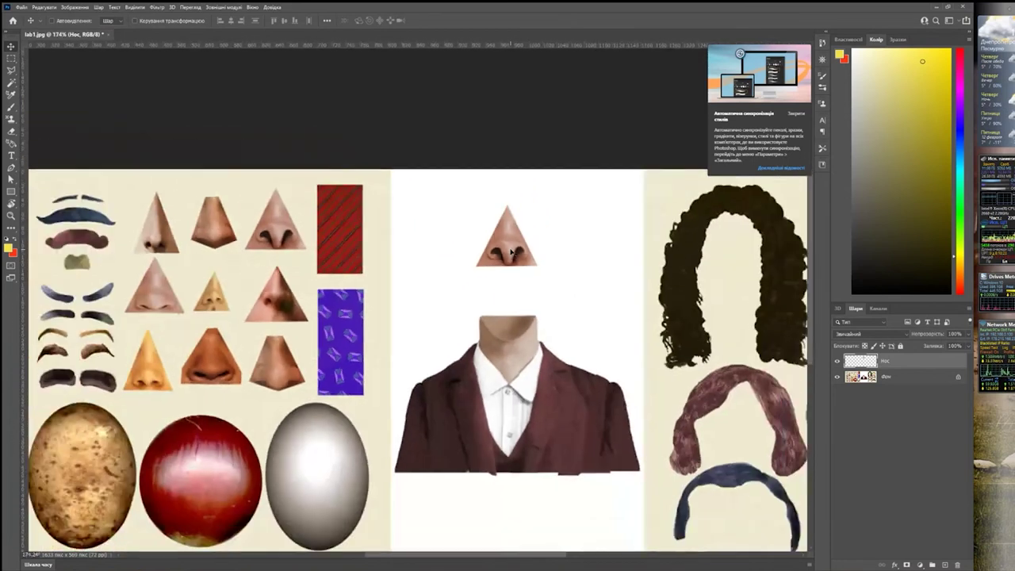
scroll(511, 252, "down", 3)
scroll(433, 268, "left", 2)
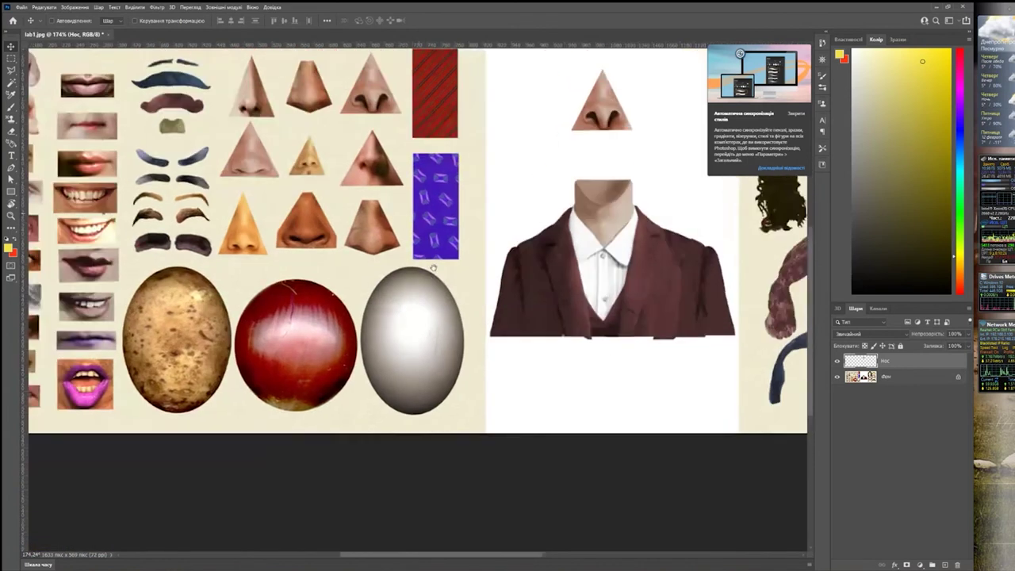
scroll(435, 269, "left", 1)
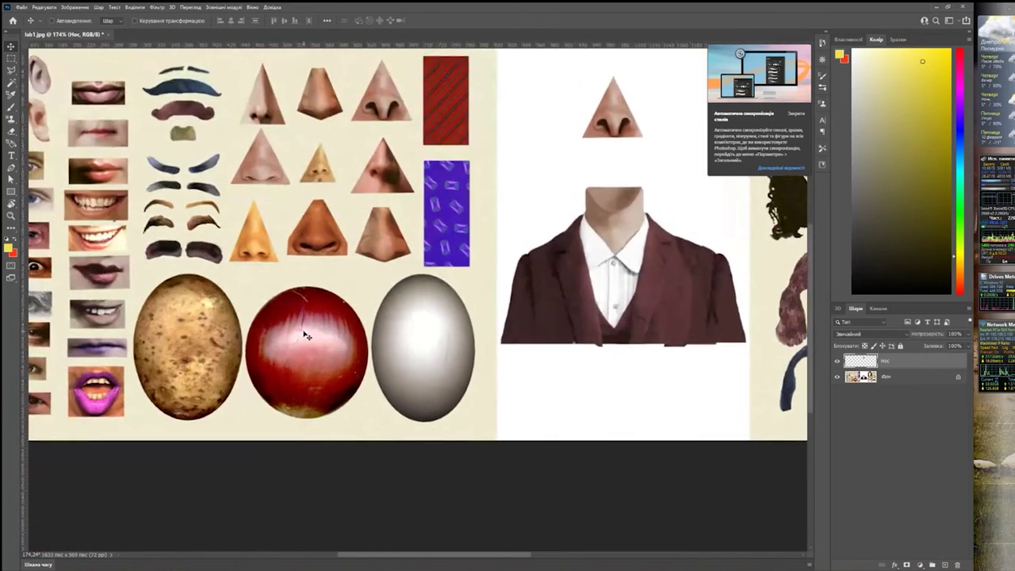
- Zoom to 340% on the potato, onion and egg head shapes
scroll(307, 335, "up", 2)
scroll(309, 329, "up", 2)
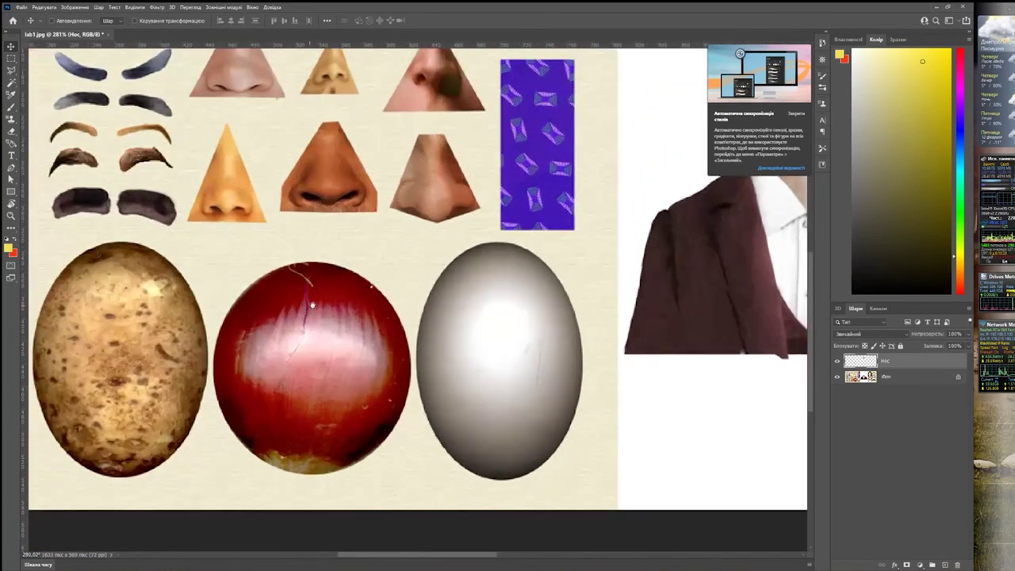
scroll(317, 297, "left", 2)
scroll(325, 289, "up", 1)
scroll(331, 281, "up", 1)
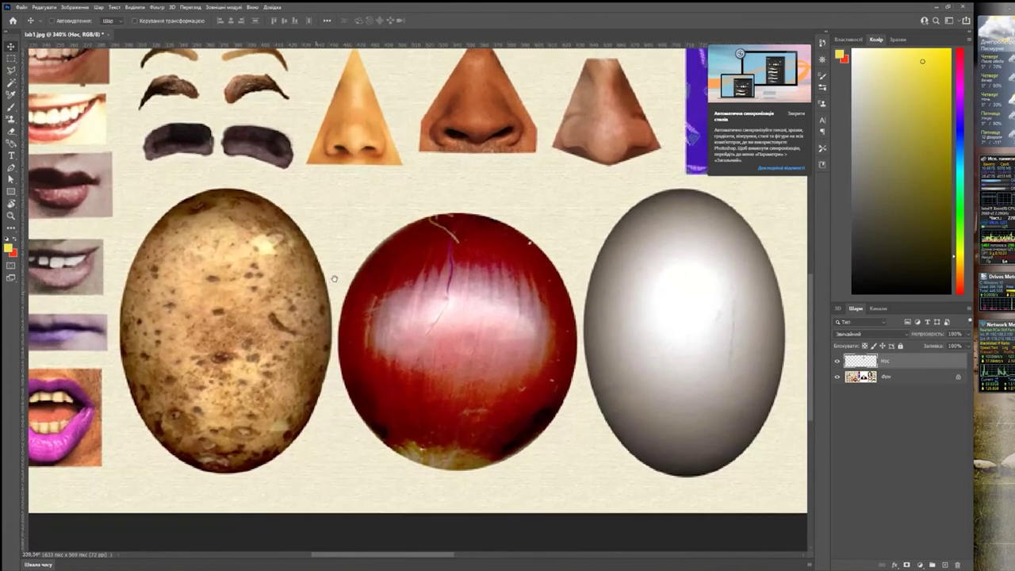
scroll(333, 278, "down", 1)
scroll(333, 278, "left", 1)
left_click(11, 70)
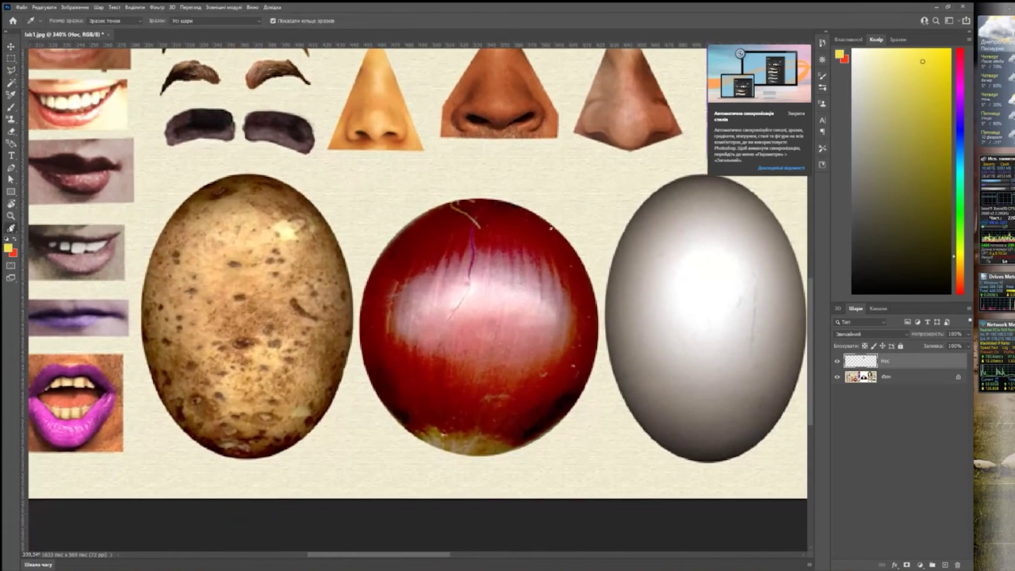
left_click(11, 228)
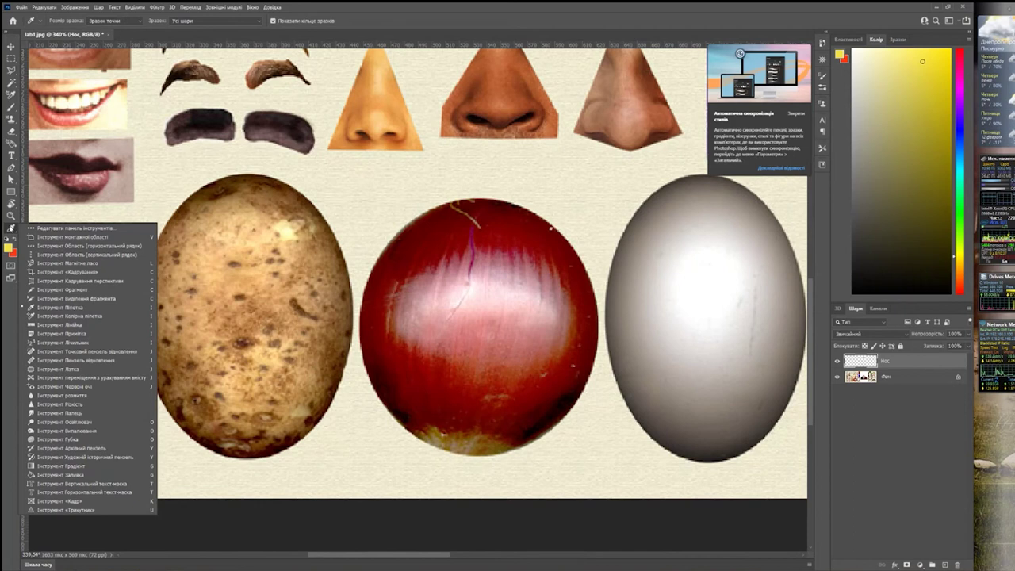
- Trace the potato's outline with the Magnetic Lasso, removing points that strayed into the lips
left_click(51, 265)
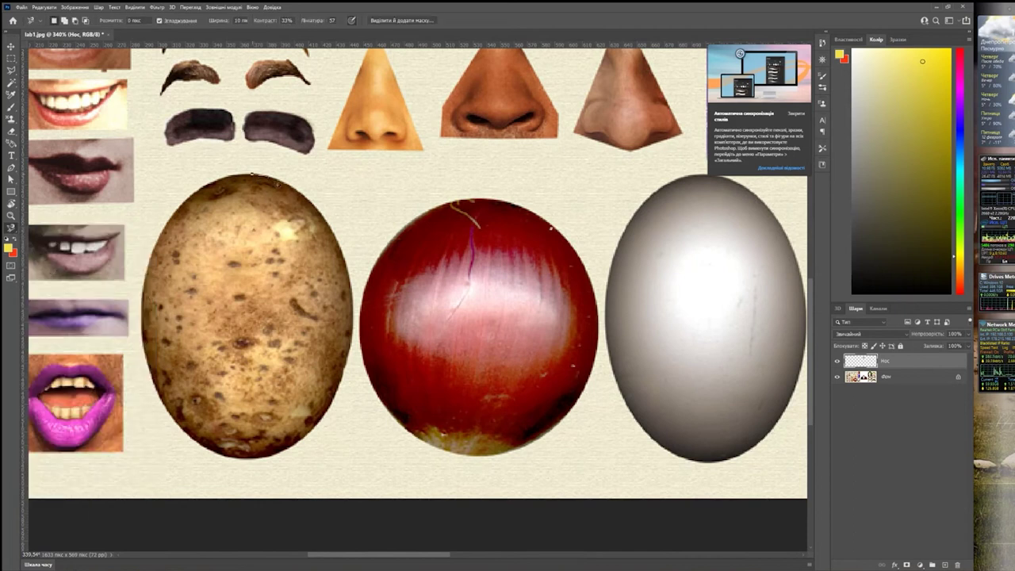
mouse_move(321, 213)
left_mouse_down()
mouse_move(347, 266)
mouse_move(354, 341)
mouse_move(341, 403)
mouse_move(308, 440)
mouse_move(245, 460)
mouse_move(210, 453)
mouse_move(164, 397)
left_mouse_up()
left_click_drag(145, 361, 134, 382)
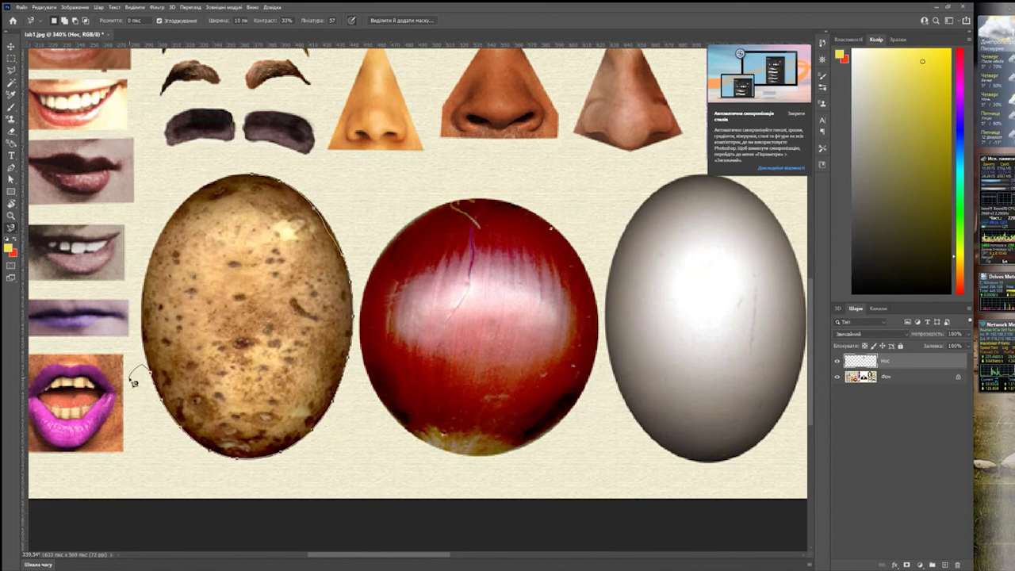
left_click_drag(101, 432, 89, 397)
key("BackSpace")
key("BackSpace")
key("BackSpace")
key("BackSpace")
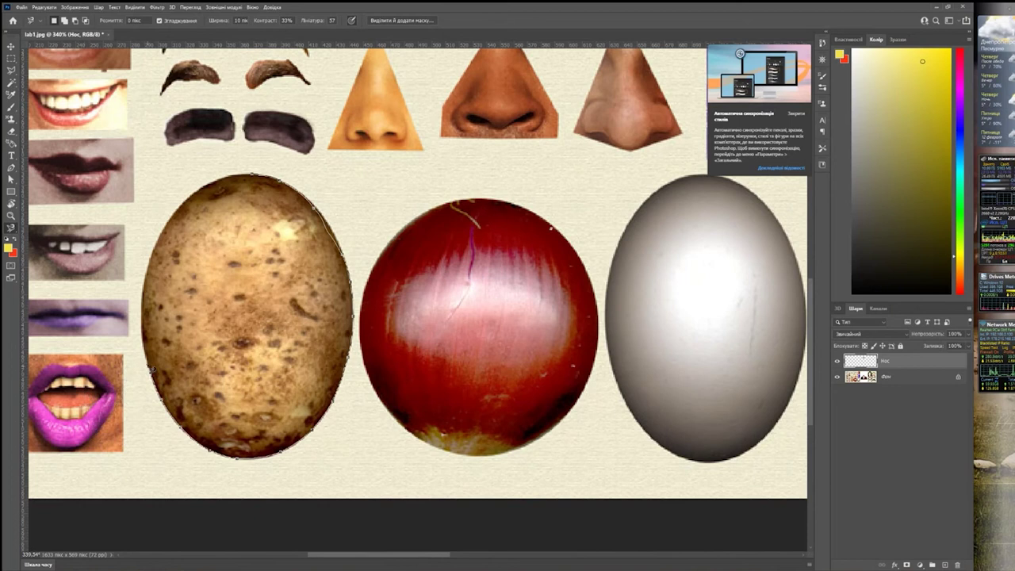
left_click_drag(145, 336, 151, 282)
mouse_move(177, 213)
left_mouse_down()
mouse_move(202, 186)
mouse_move(252, 176)
left_mouse_up()
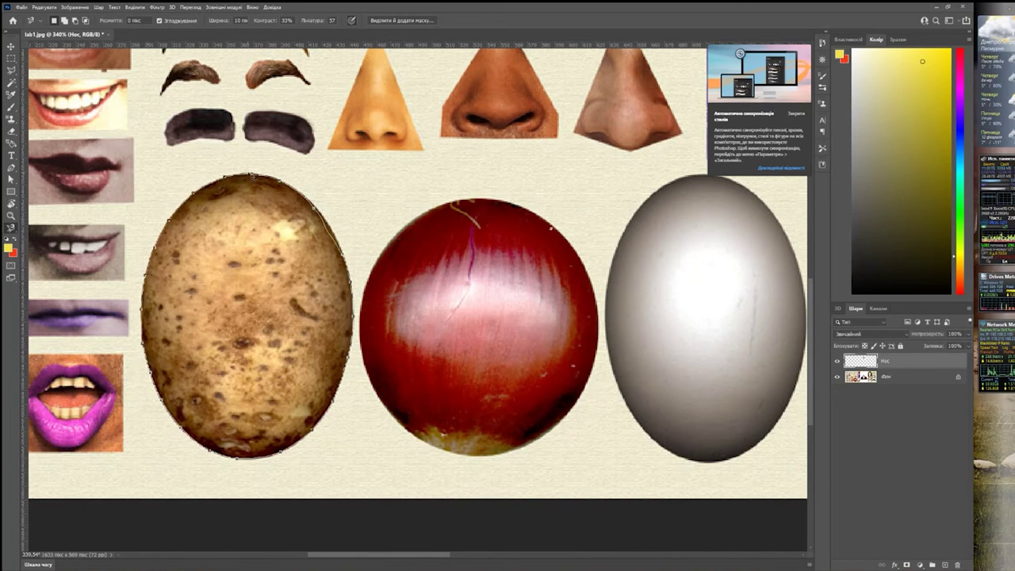
left_click(354, 333)
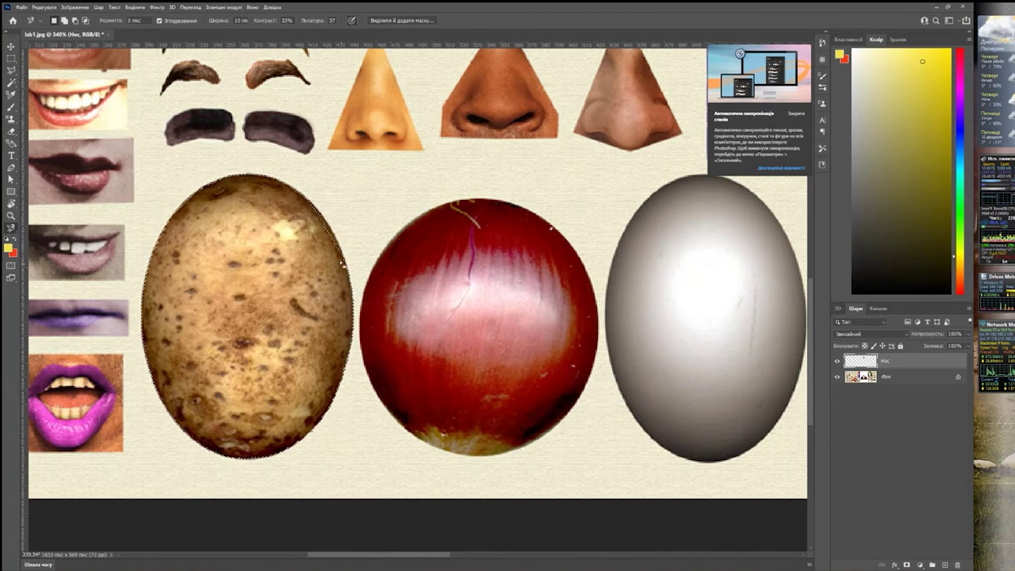
- Try extending the selection, cancel it, attempt a copy and dismiss the empty-selection error
scroll(337, 226, "up", 1)
scroll(336, 226, "up", 1)
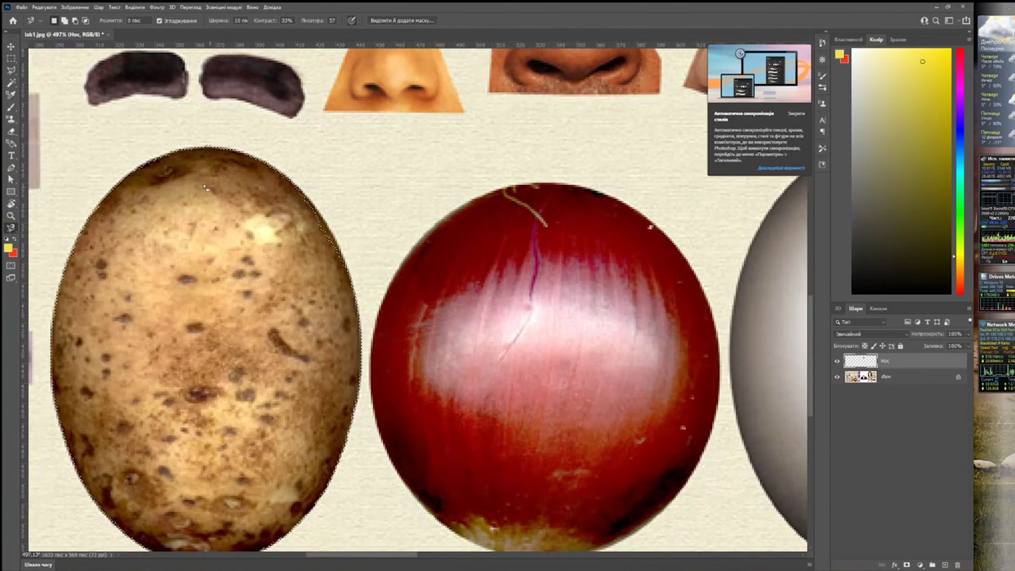
left_click(63, 20)
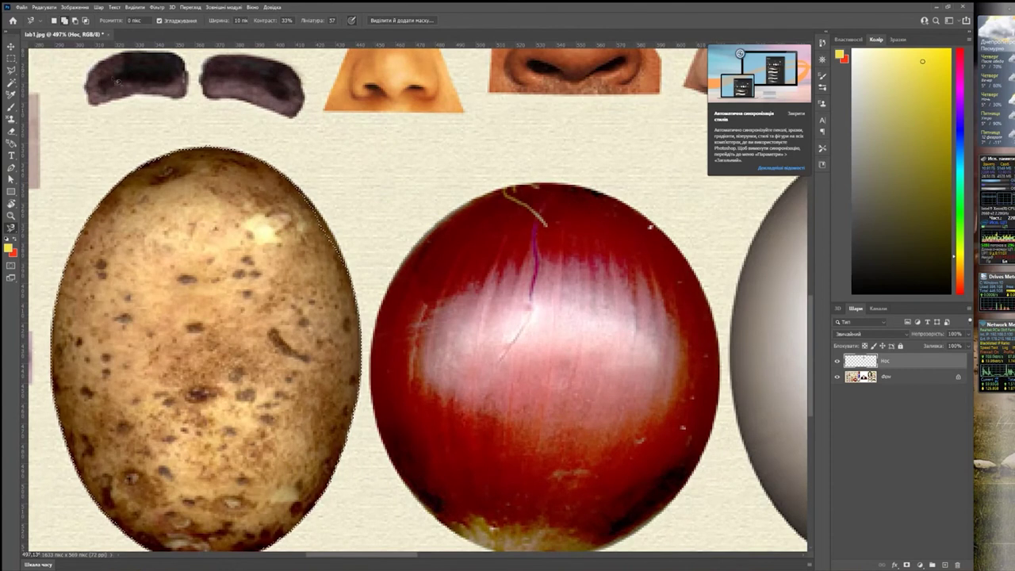
left_click(295, 190)
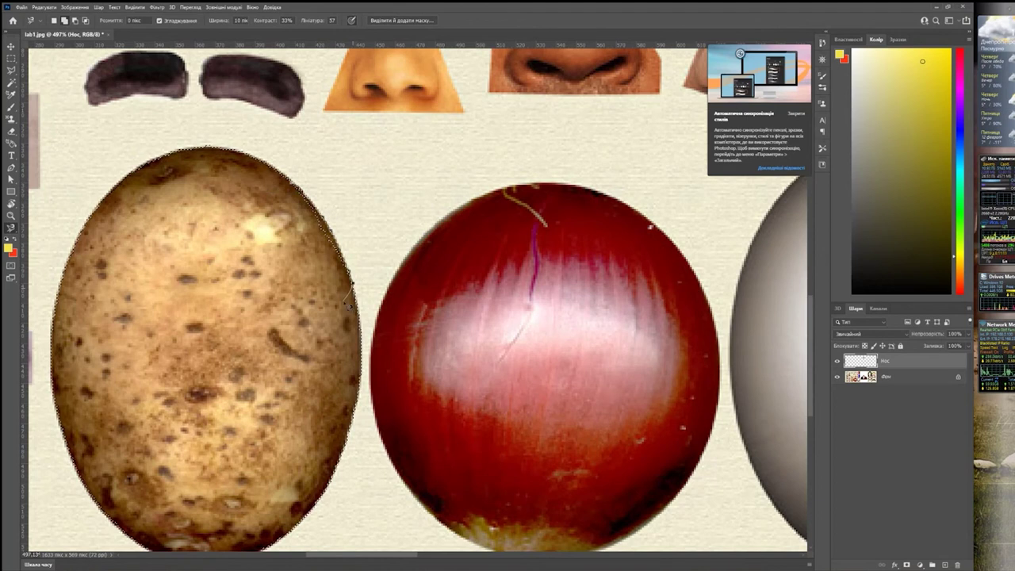
key("Escape")
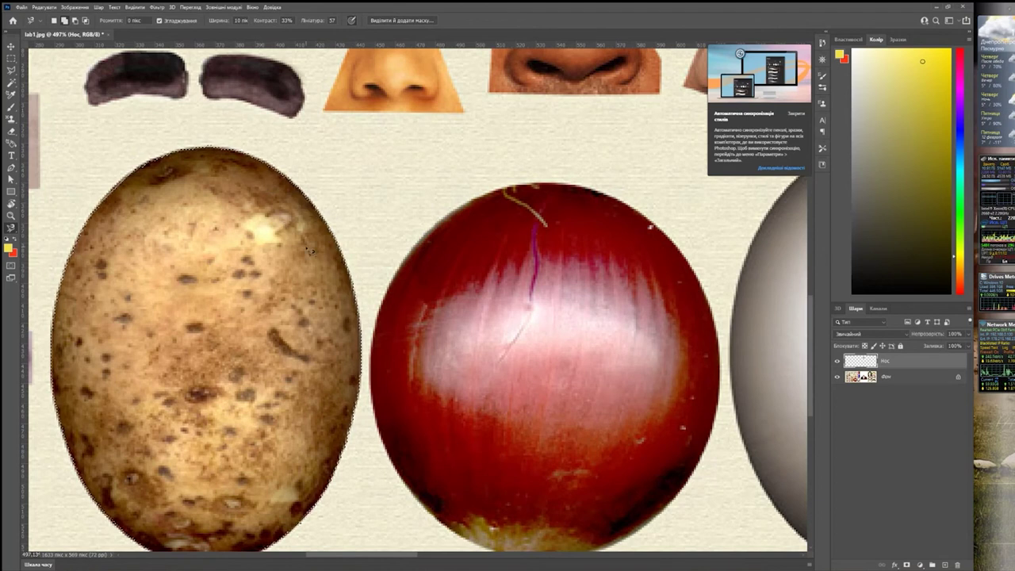
scroll(279, 247, "down", 3)
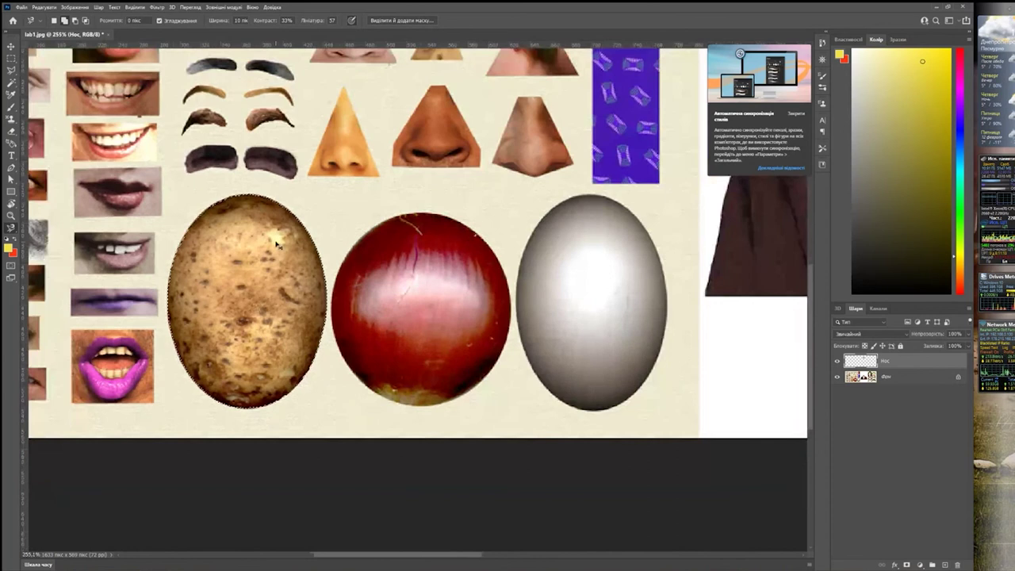
key("ctrl+c")
left_click_drag(479, 178, 427, 148)
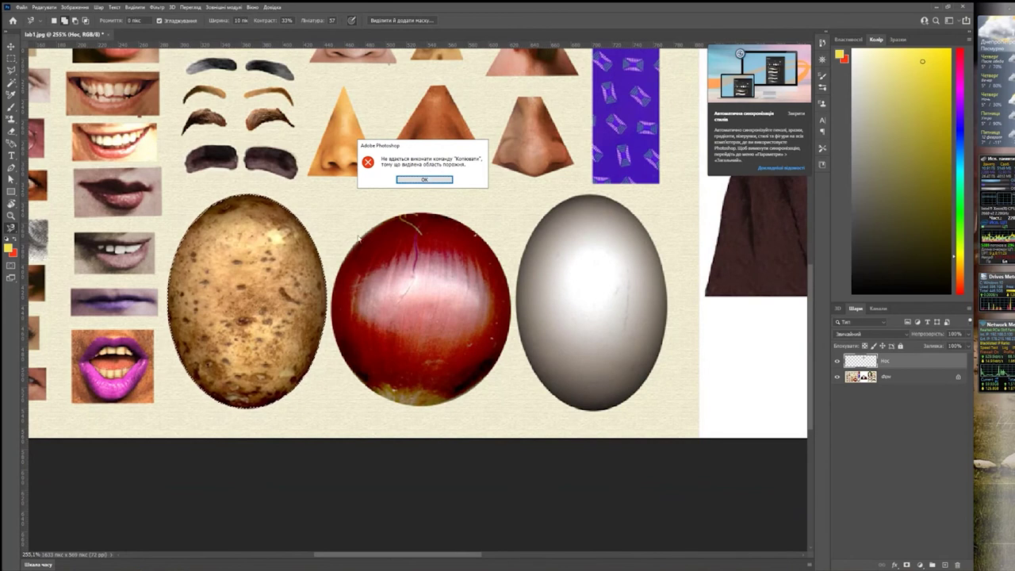
left_click(429, 180)
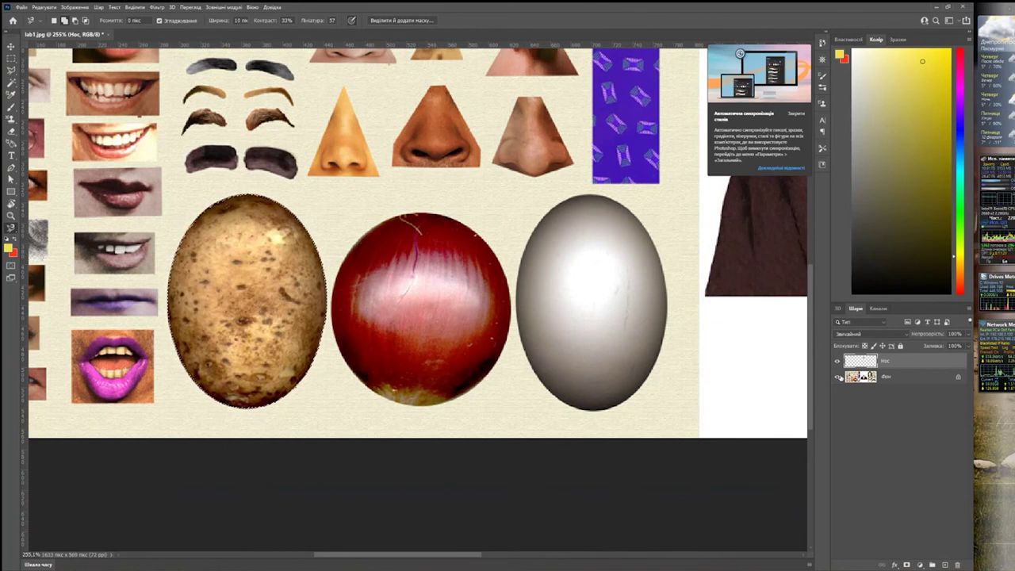
- Toggle the Фон layer's visibility off and on, then make Фон the active layer
left_click(837, 378)
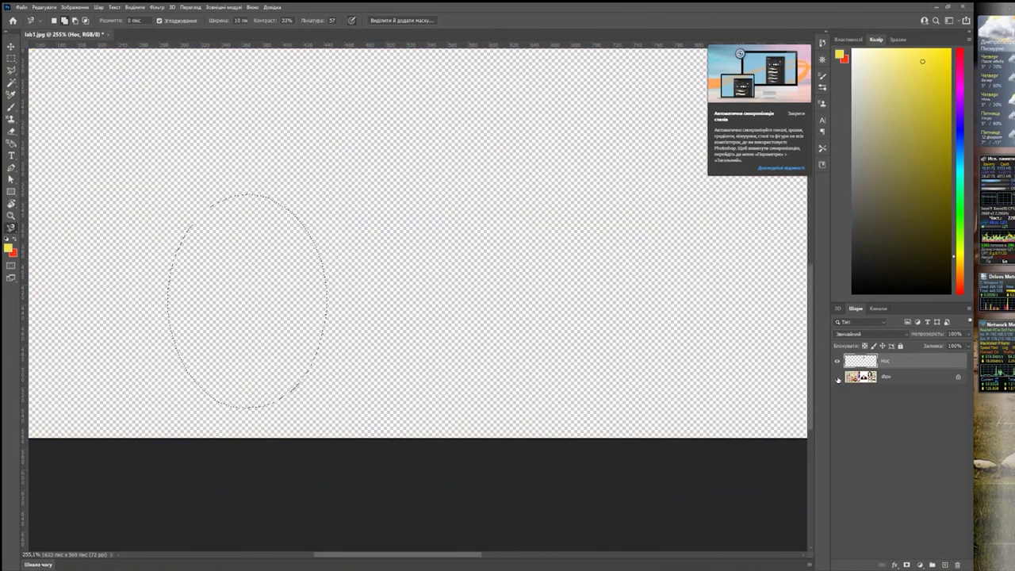
scroll(506, 220, "down", 2)
scroll(499, 226, "down", 2)
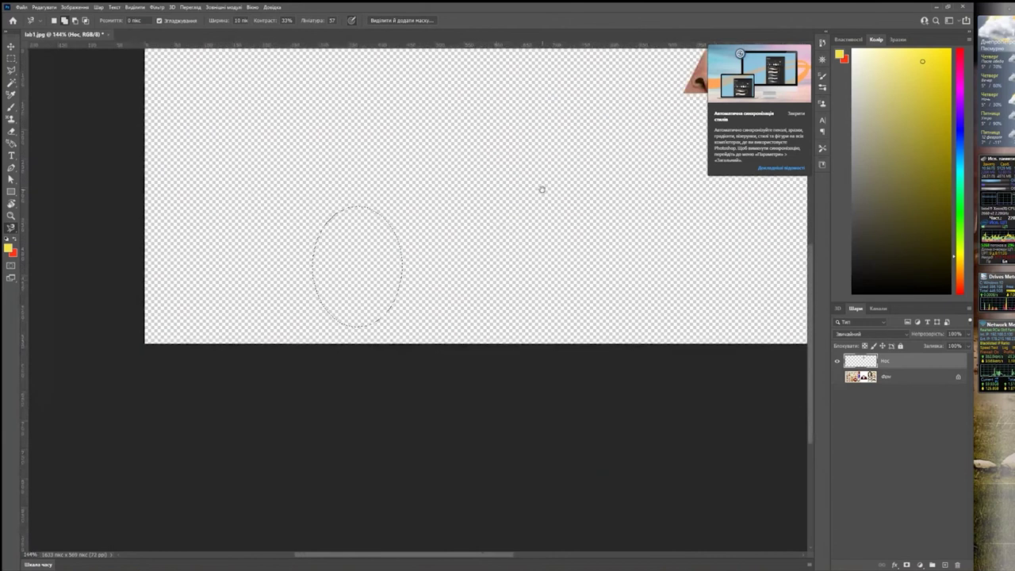
left_click_drag(542, 189, 433, 288)
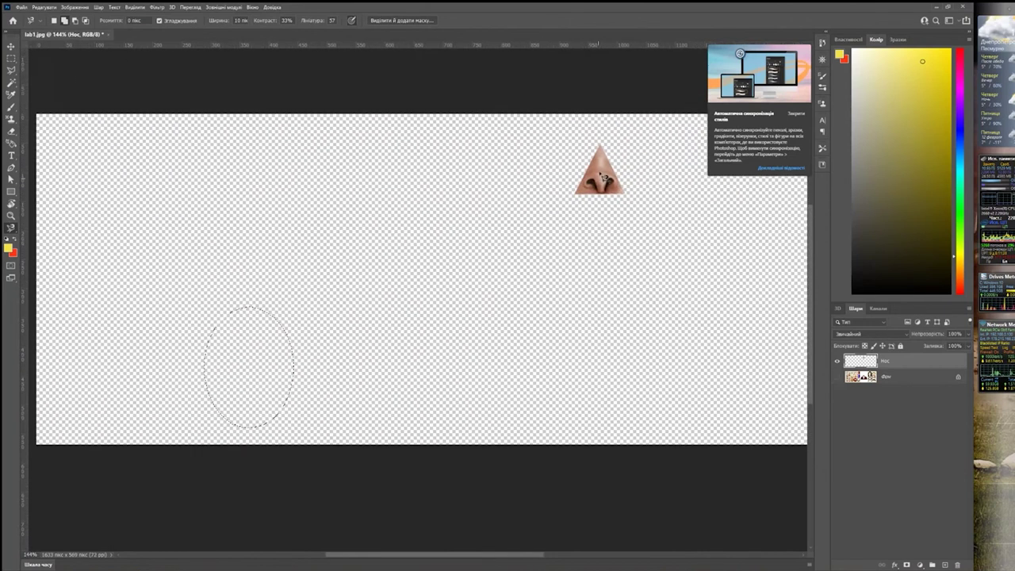
left_click(836, 376)
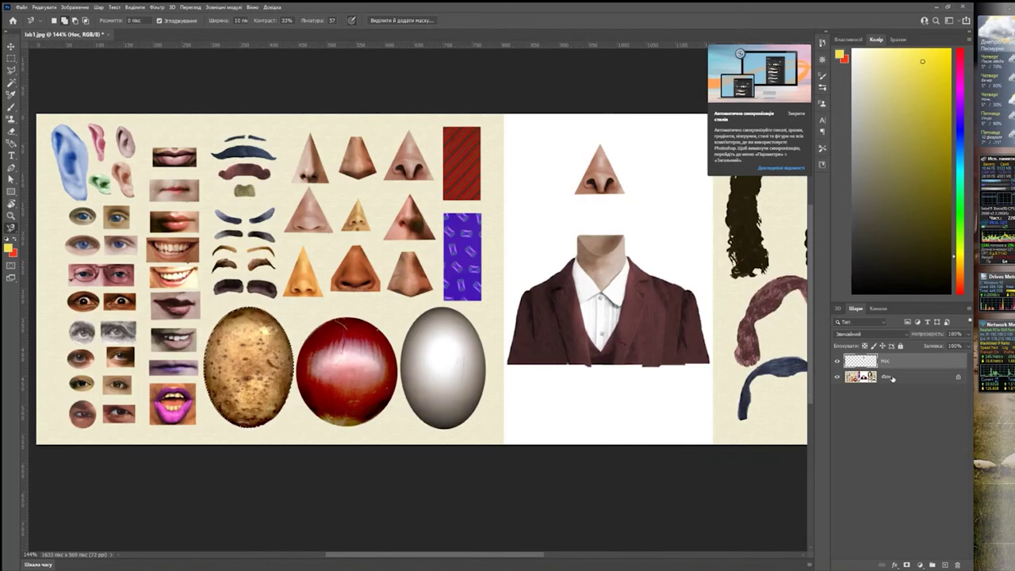
left_click(892, 378)
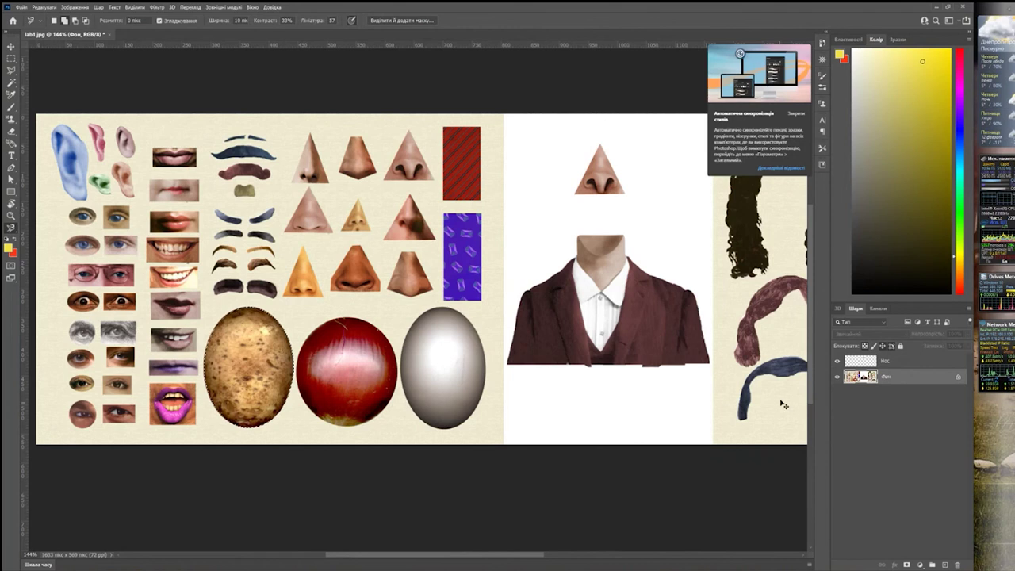
- Copy the selected potato to a new layer named голова
key("ctrl+j")
double_click(888, 376)
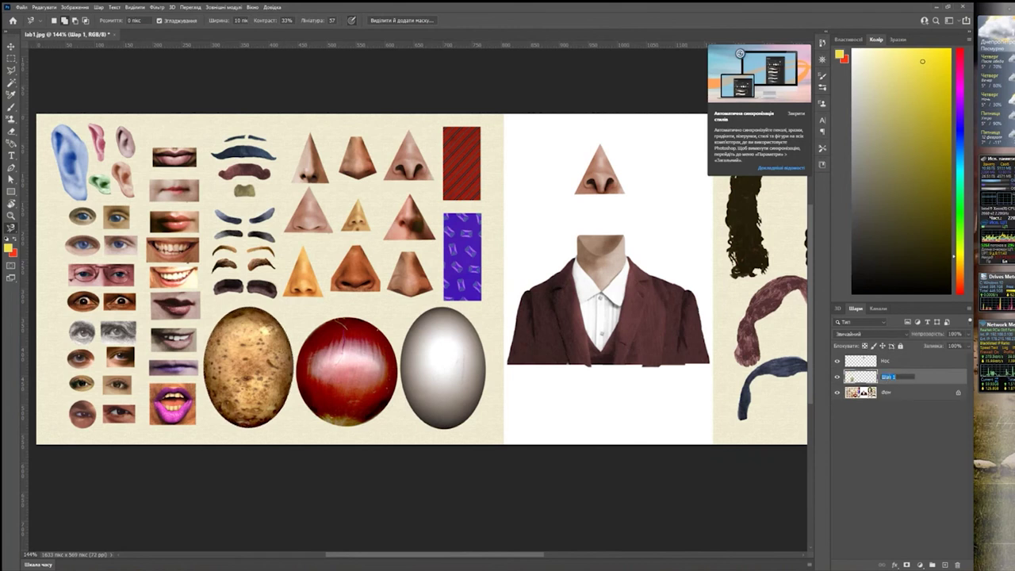
type("голова")
key("Return")
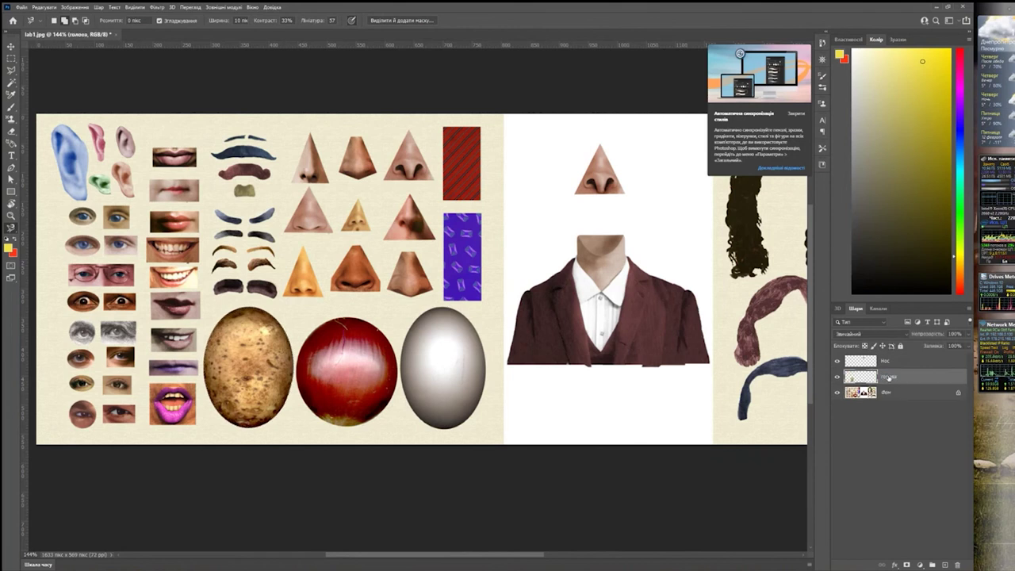
- Move the potato onto the suit's neck so it sits as the head above the jacket
key("v")
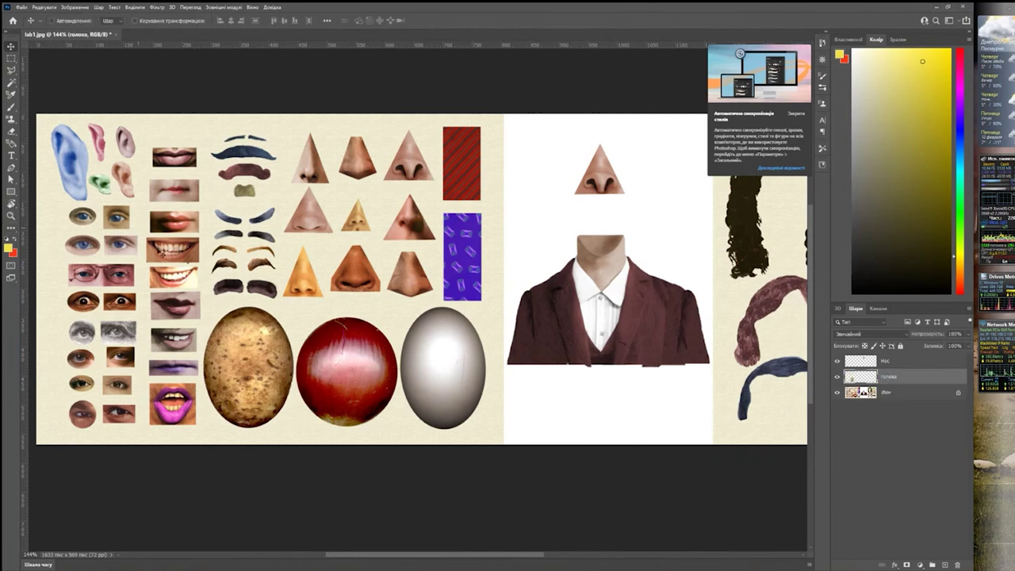
mouse_move(235, 359)
left_mouse_down()
mouse_move(375, 254)
mouse_move(604, 157)
left_mouse_up()
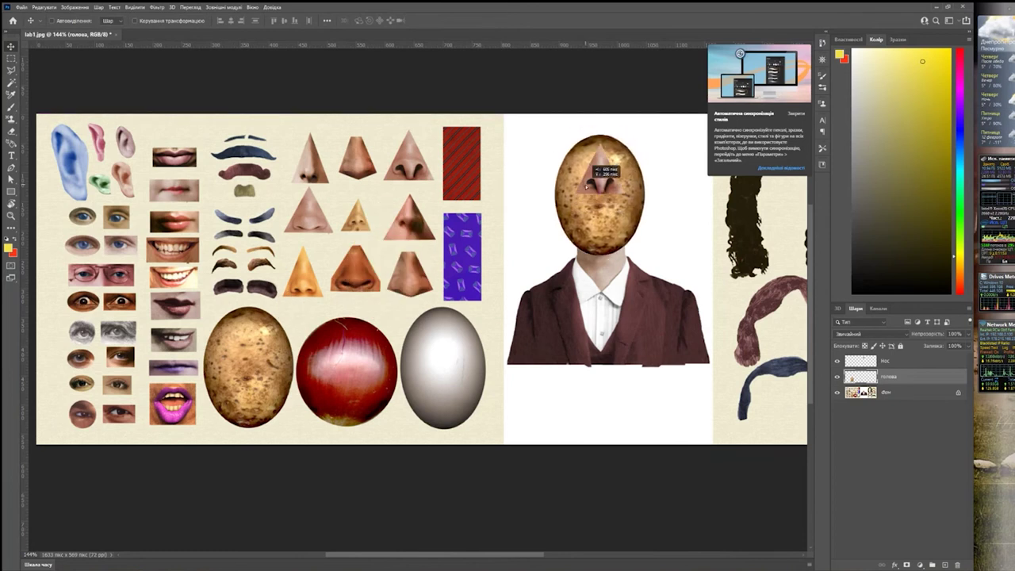
left_click_drag(611, 222, 613, 222)
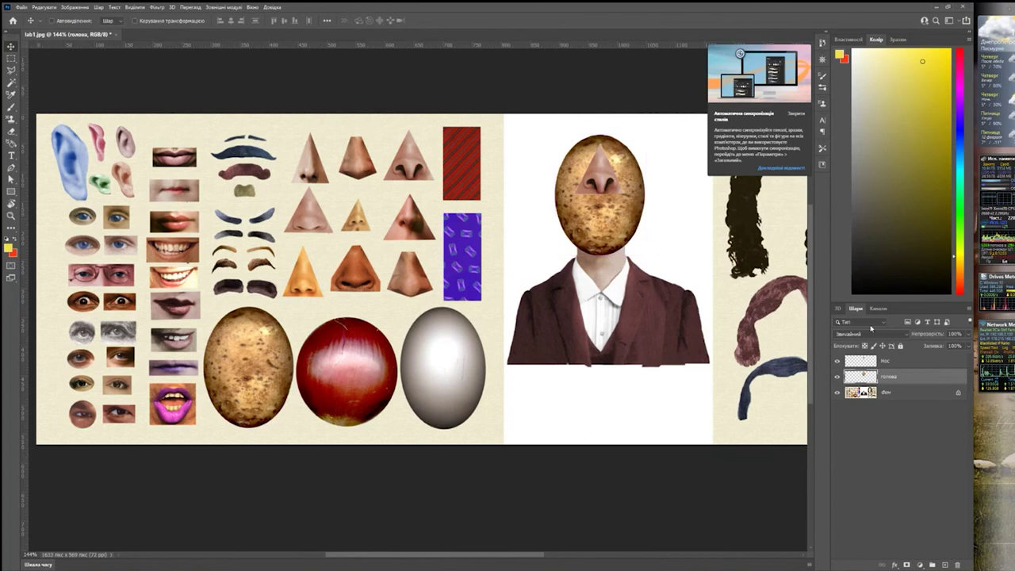
- Scale the Ніс nose layer to about 66% with Free Transform and centre it on the potato face
left_click(901, 360)
left_click_drag(599, 174, 599, 204)
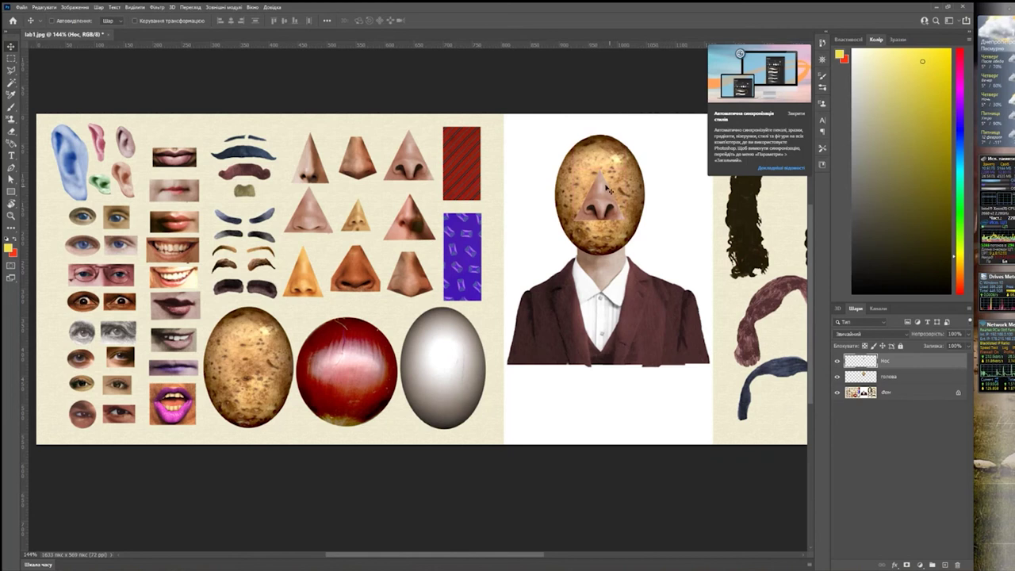
left_click(49, 8)
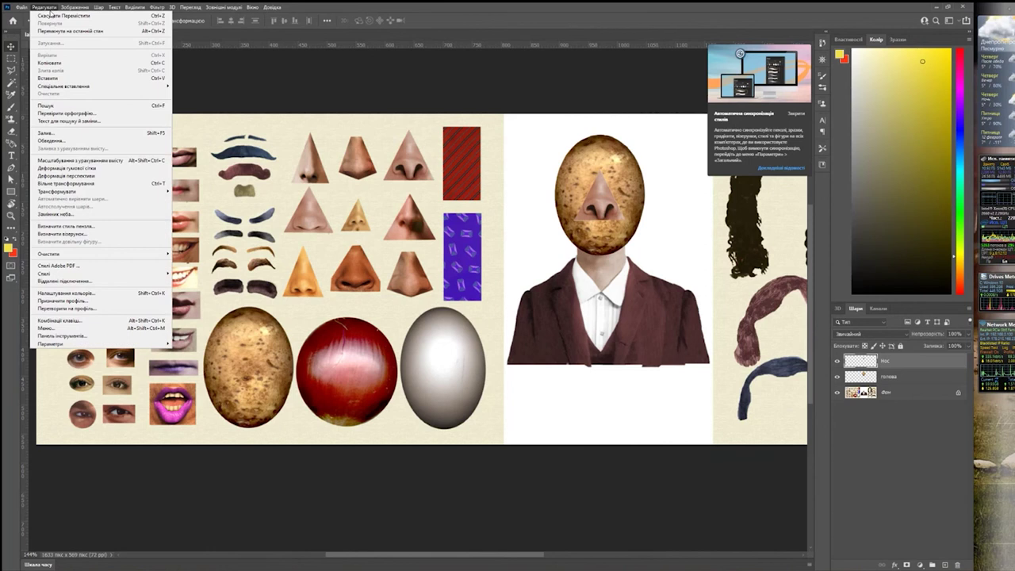
left_click(91, 185)
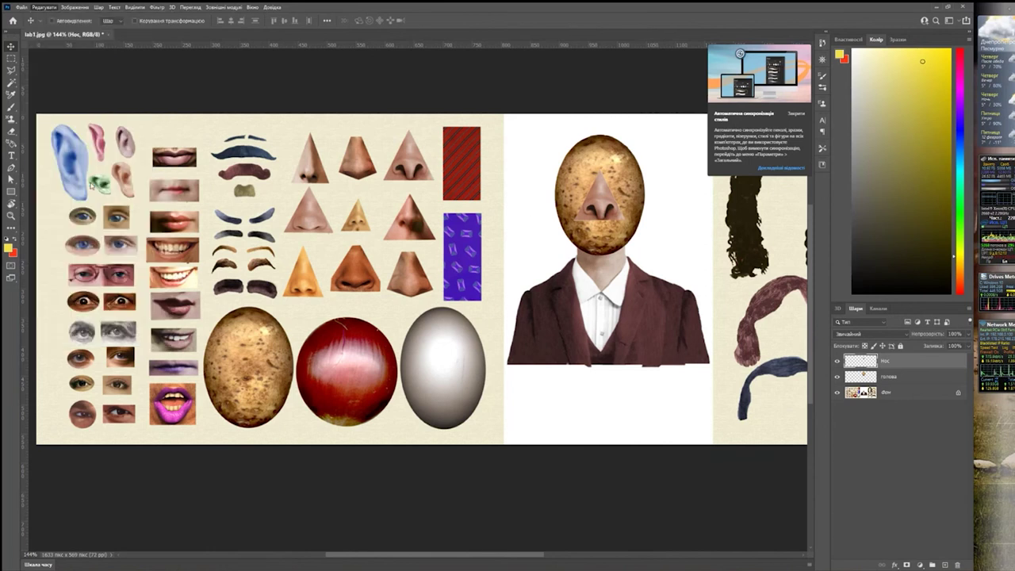
left_click_drag(627, 220, 613, 213)
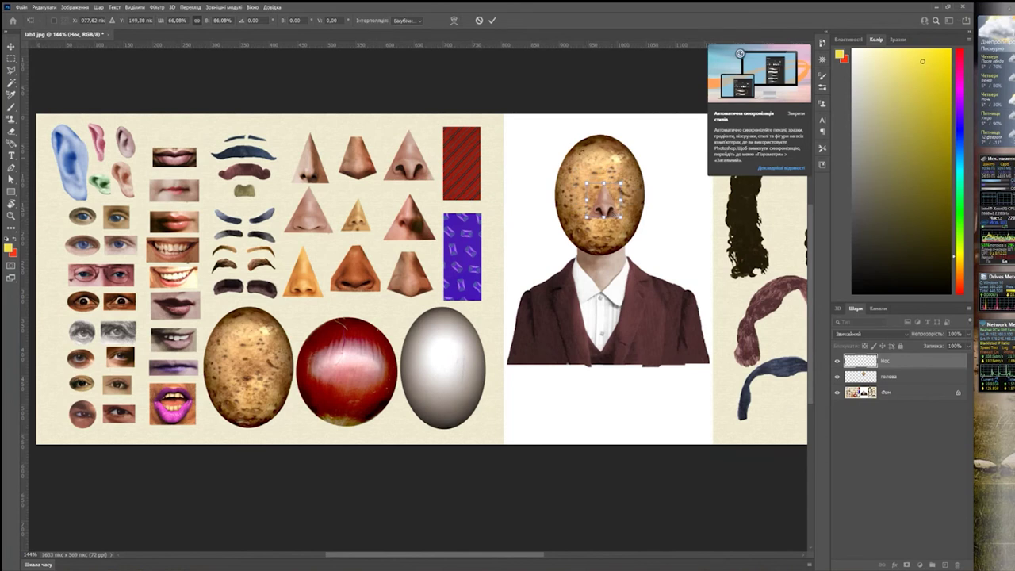
left_click(479, 21)
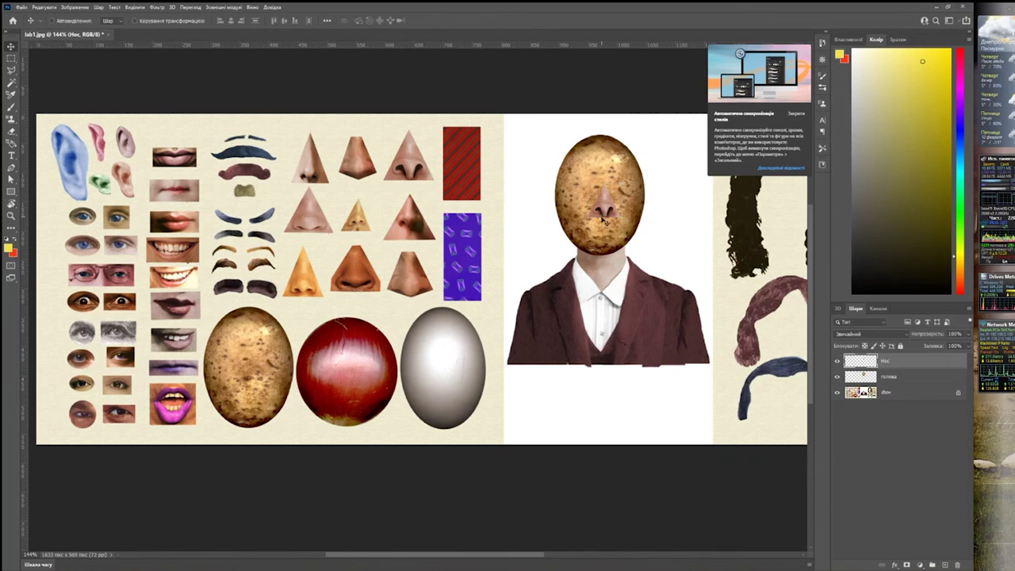
left_click_drag(617, 208, 618, 207)
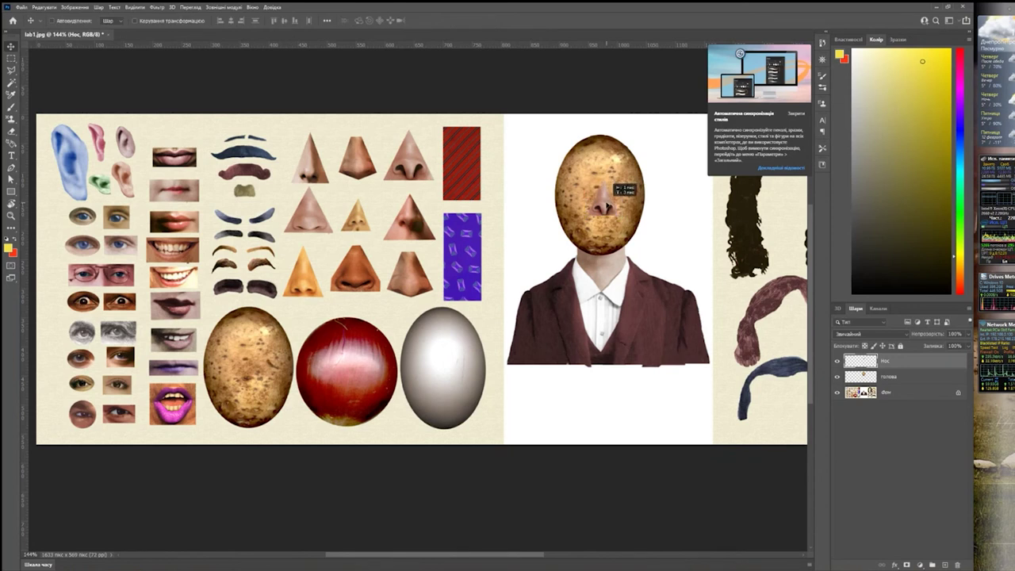
left_click(880, 395)
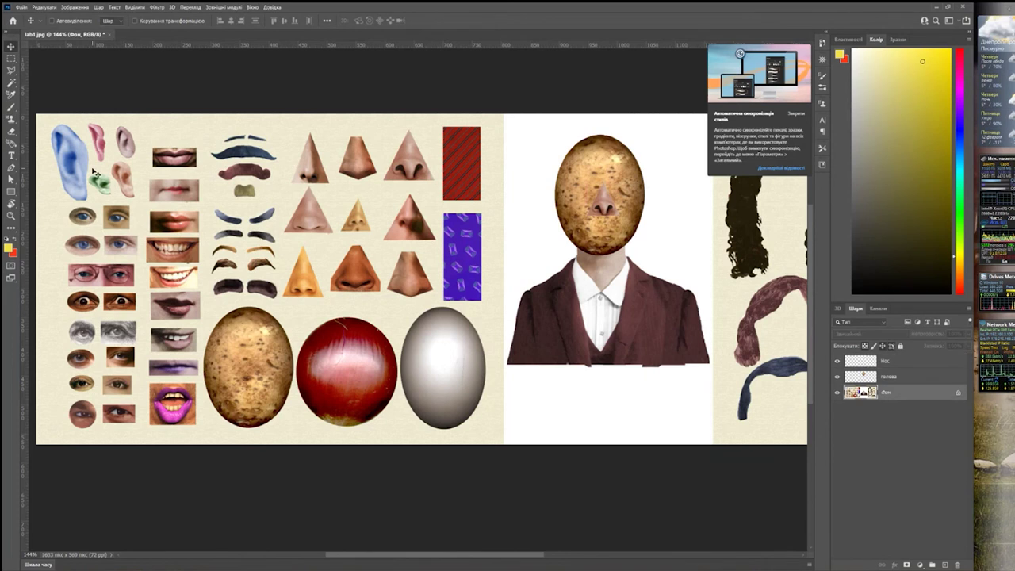
- Select the large blue ear on the Фон parts sheet with the Object Selection tool
scroll(93, 170, "up", 5)
scroll(314, 195, "up", 2)
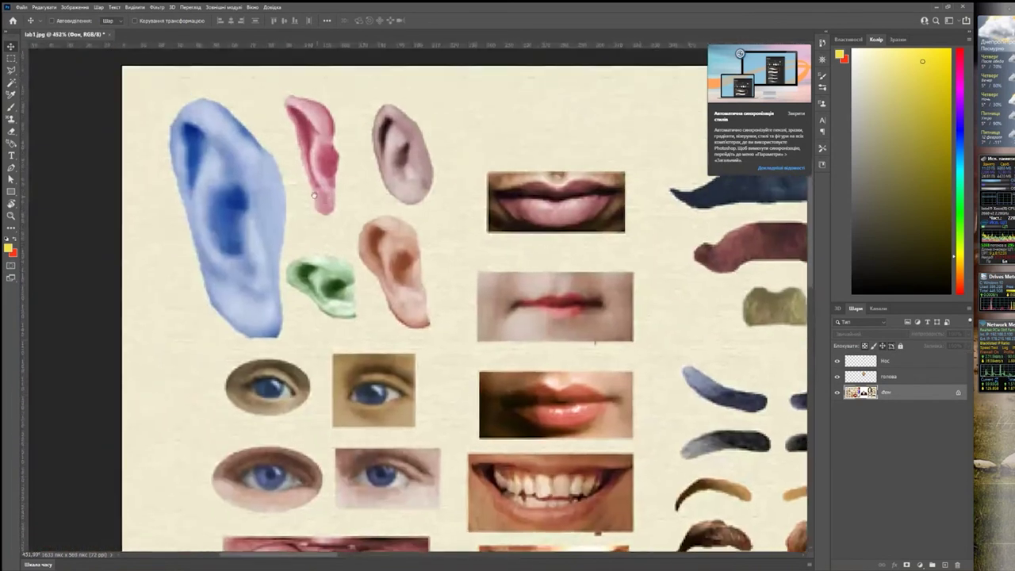
scroll(215, 188, "up", 1)
scroll(214, 187, "up", 1)
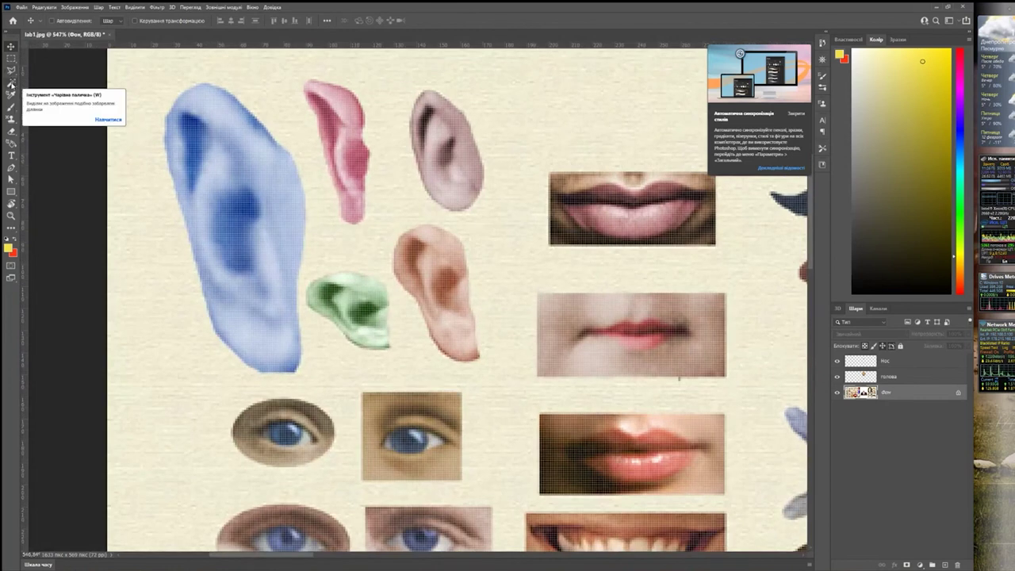
left_click(11, 83)
right_click(11, 82)
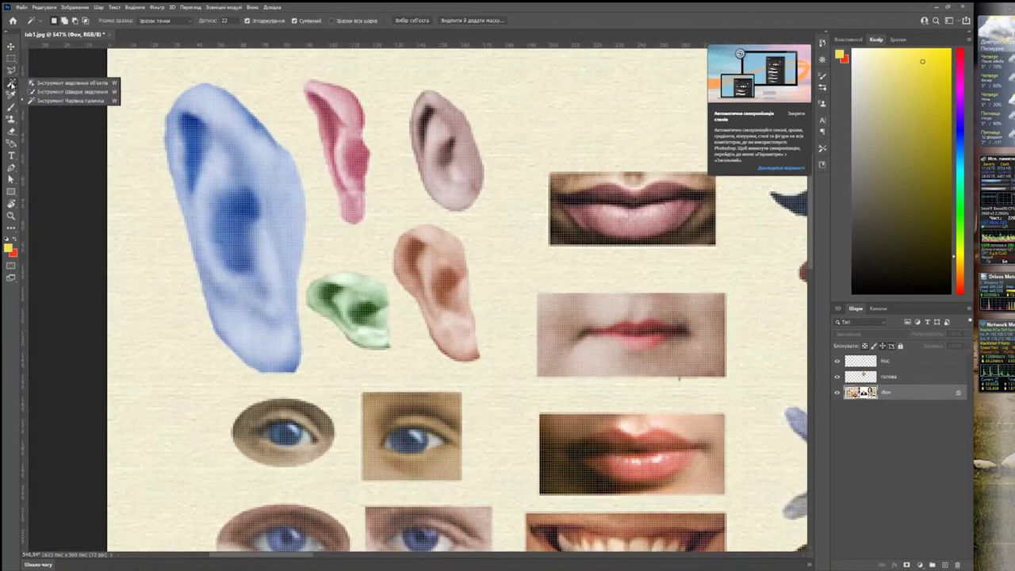
left_click(75, 83)
left_click_drag(143, 73, 310, 380)
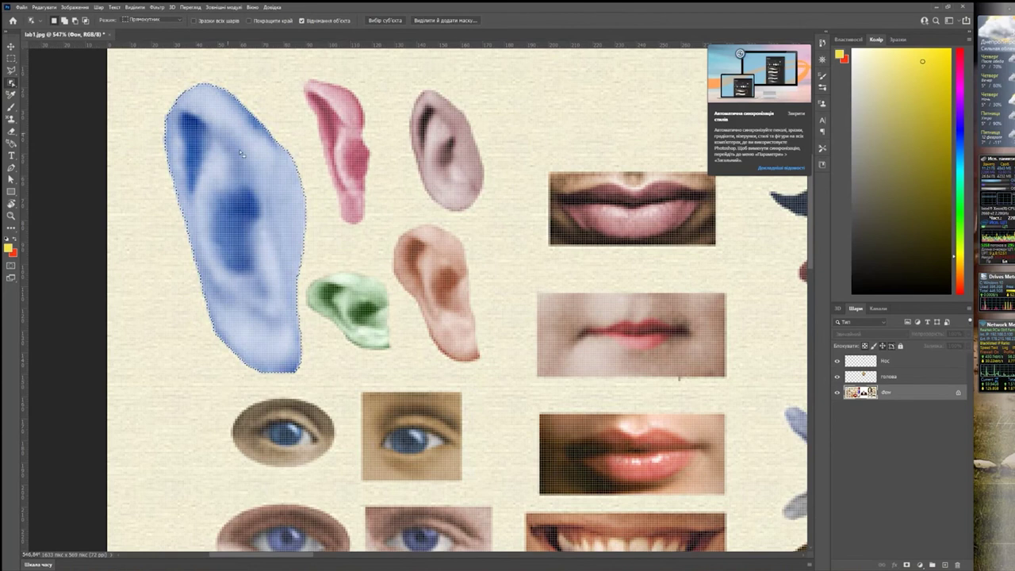
- Copy the selected ear to a new layer named ухо
key("ctrl+j")
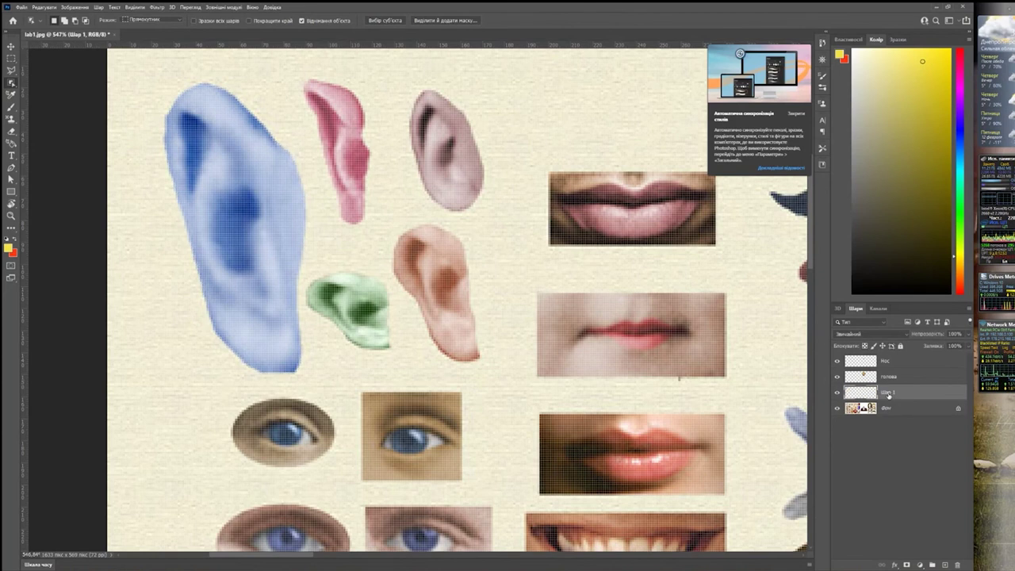
double_click(887, 392)
type("уш")
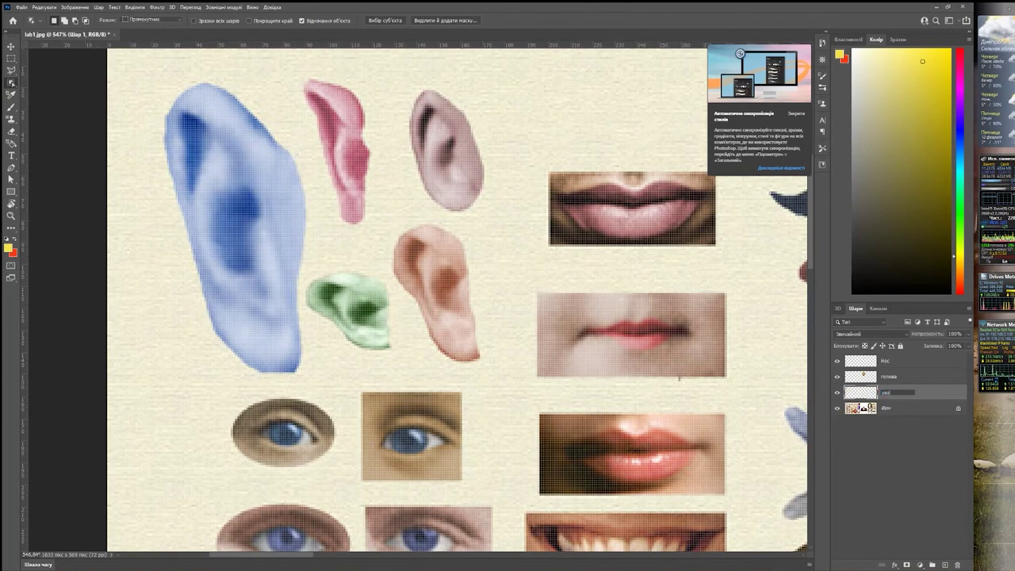
key("Return")
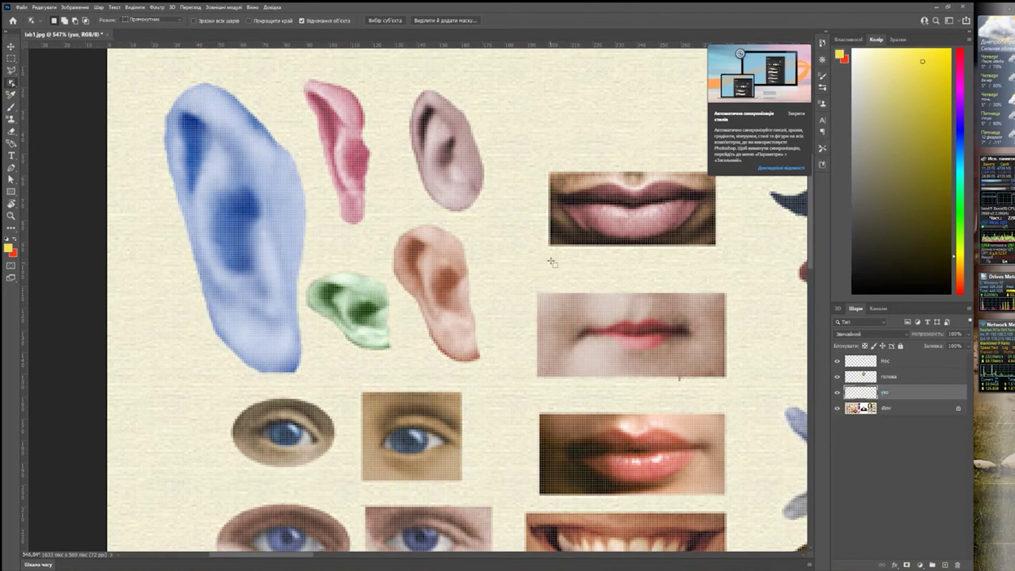
- Drag the ухо layer's blue ear out of the parts pile to sit against the potato head's left side
scroll(551, 261, "down", 5)
scroll(479, 273, "up", 2)
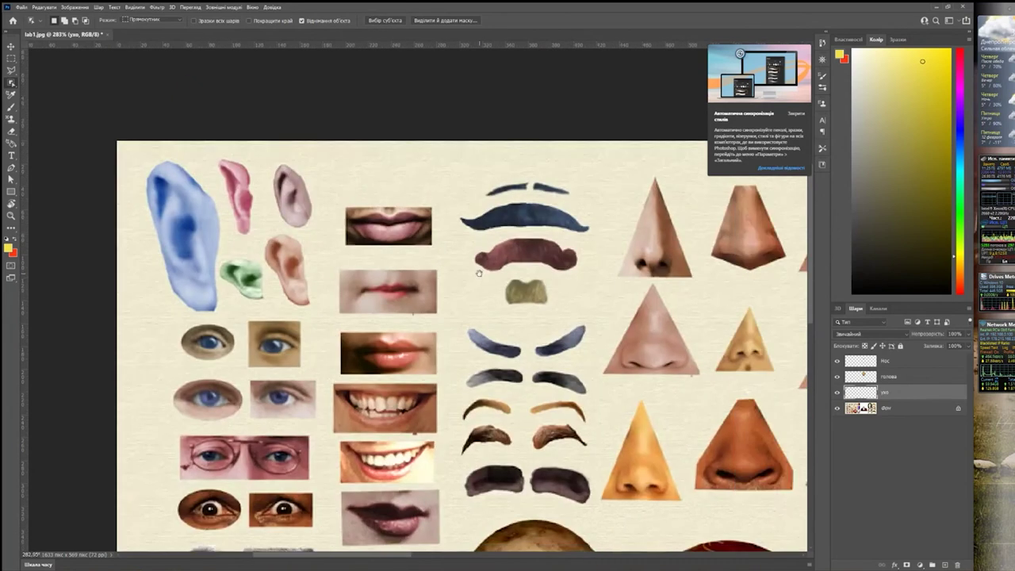
key("v")
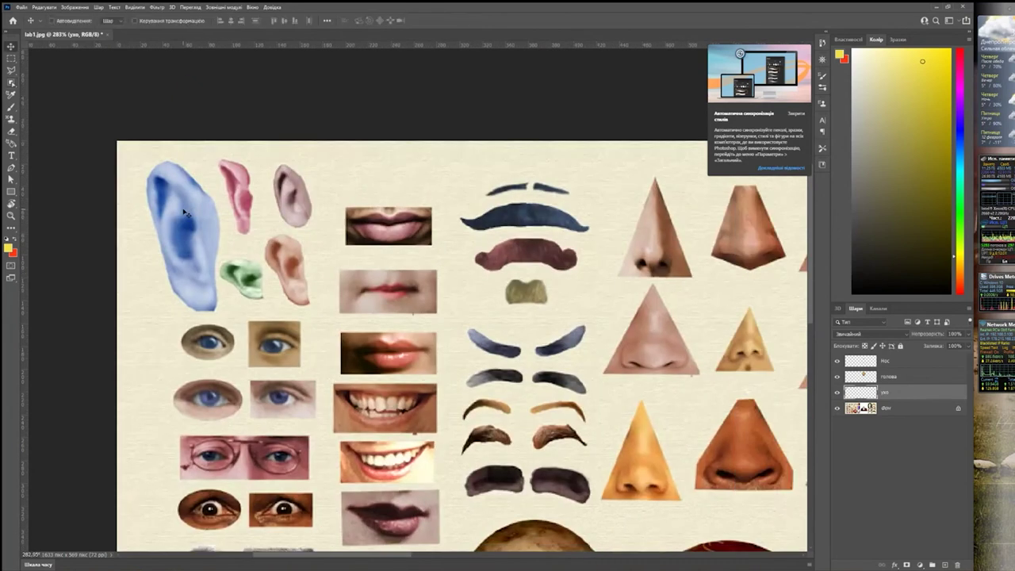
left_click_drag(183, 212, 671, 209)
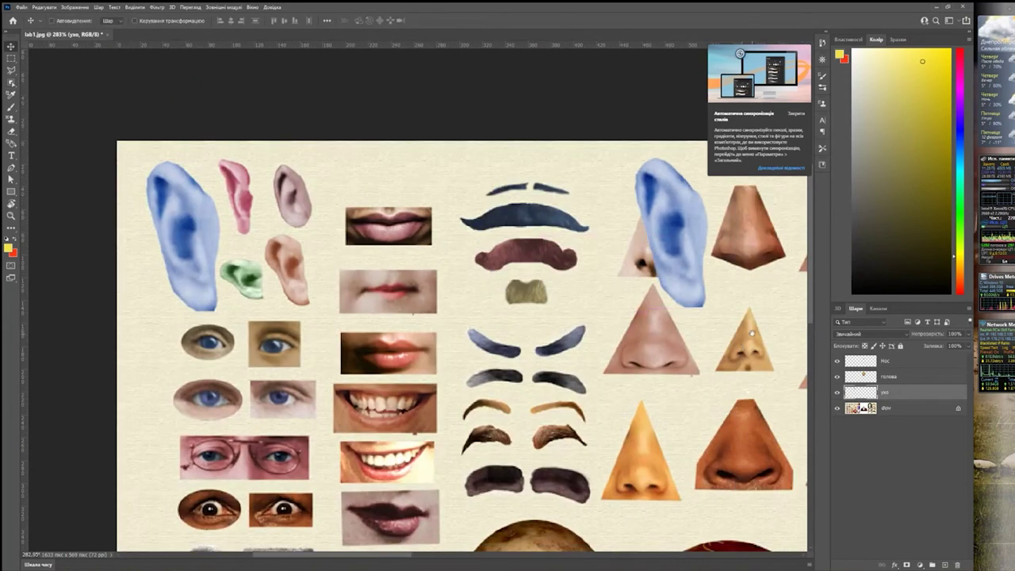
scroll(750, 333, "right", 10)
left_click_drag(111, 269, 492, 300)
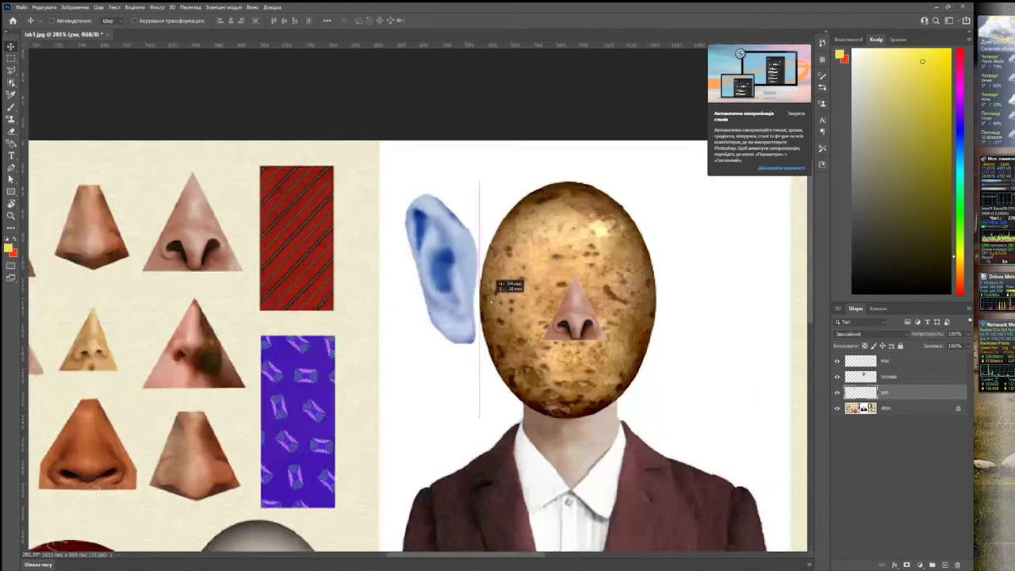
scroll(349, 270, "right", 5)
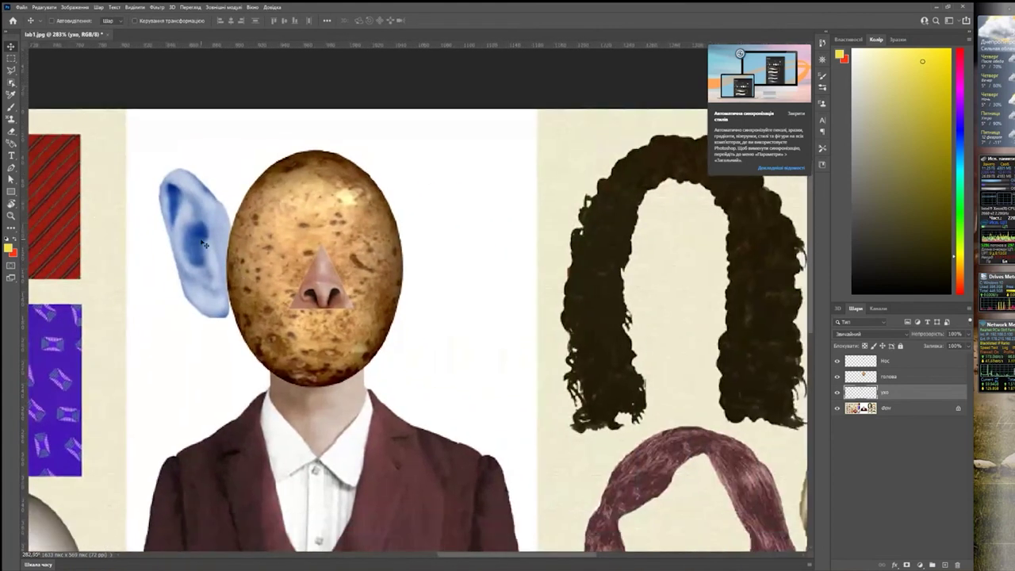
left_click_drag(204, 245, 213, 259)
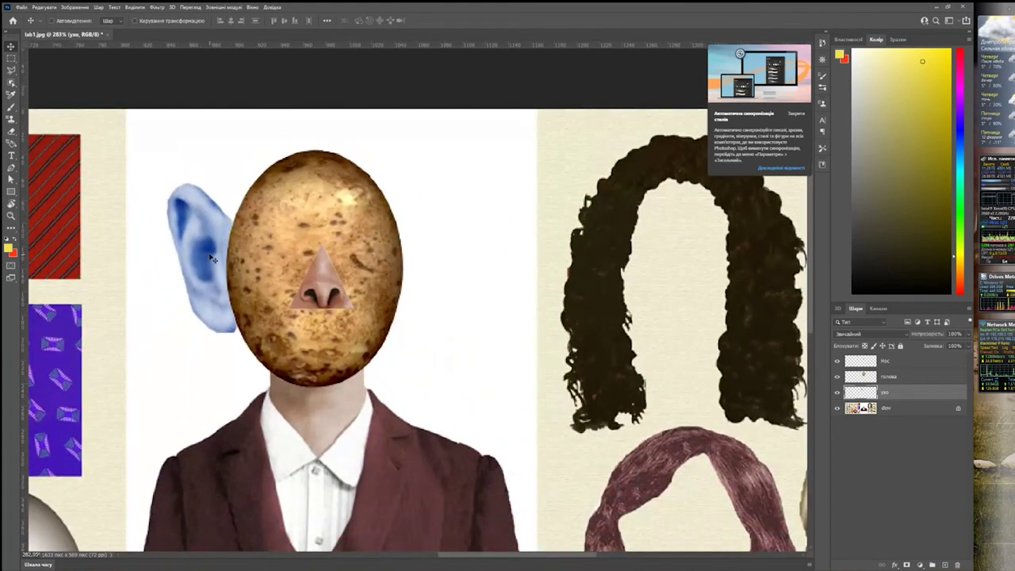
- Duplicate the ear layer and move the copy to the head's right side
right_click(911, 392)
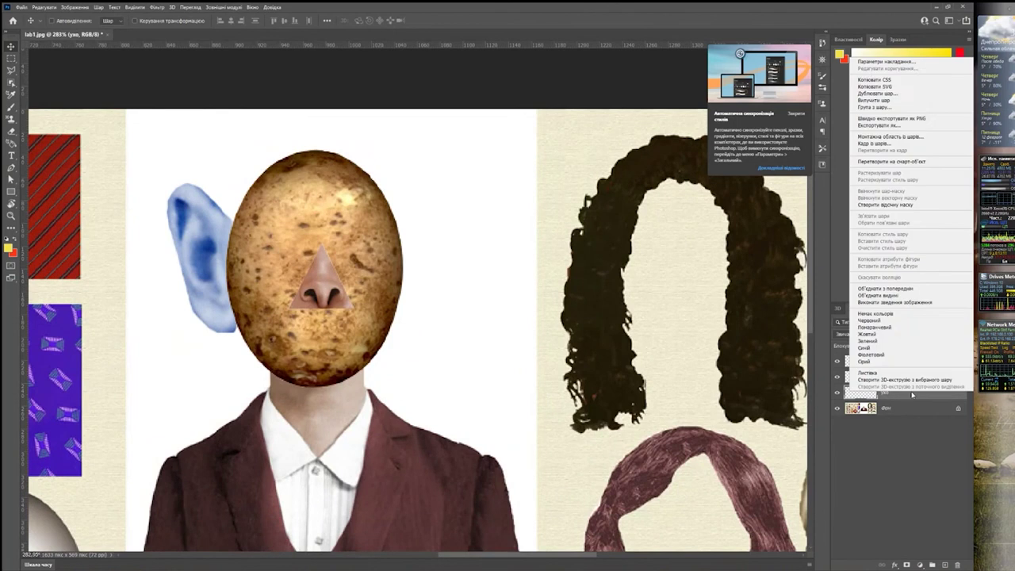
left_click(888, 94)
left_click(561, 172)
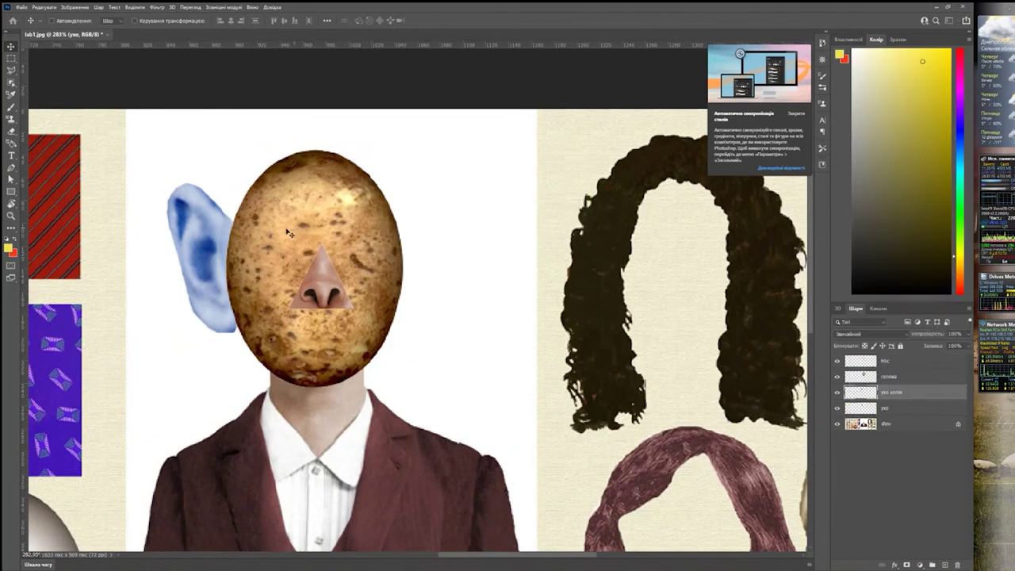
left_click_drag(198, 228, 468, 245)
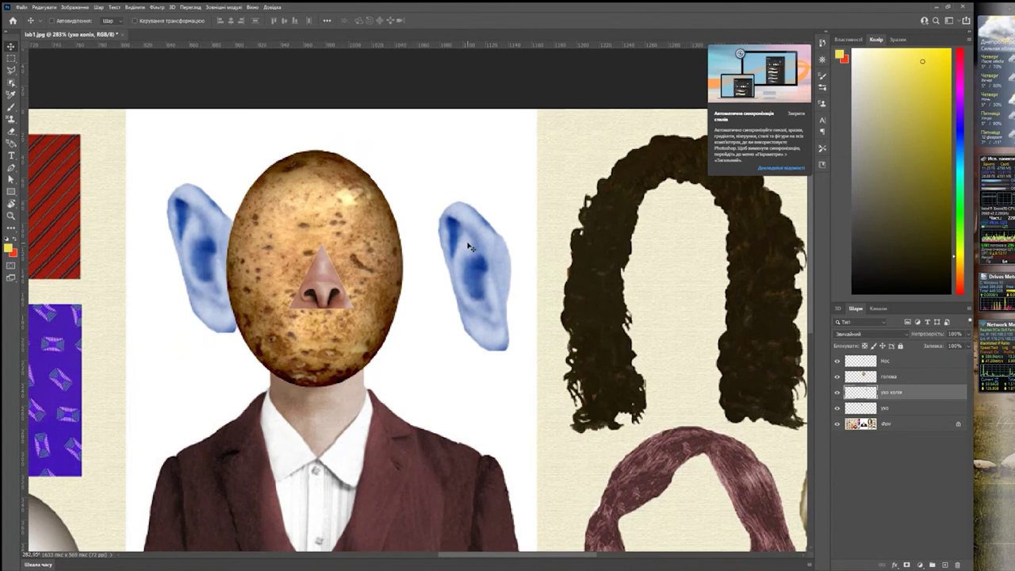
- Flip the copied ear horizontally and push it up against the head
key("ctrl+t")
right_click(468, 258)
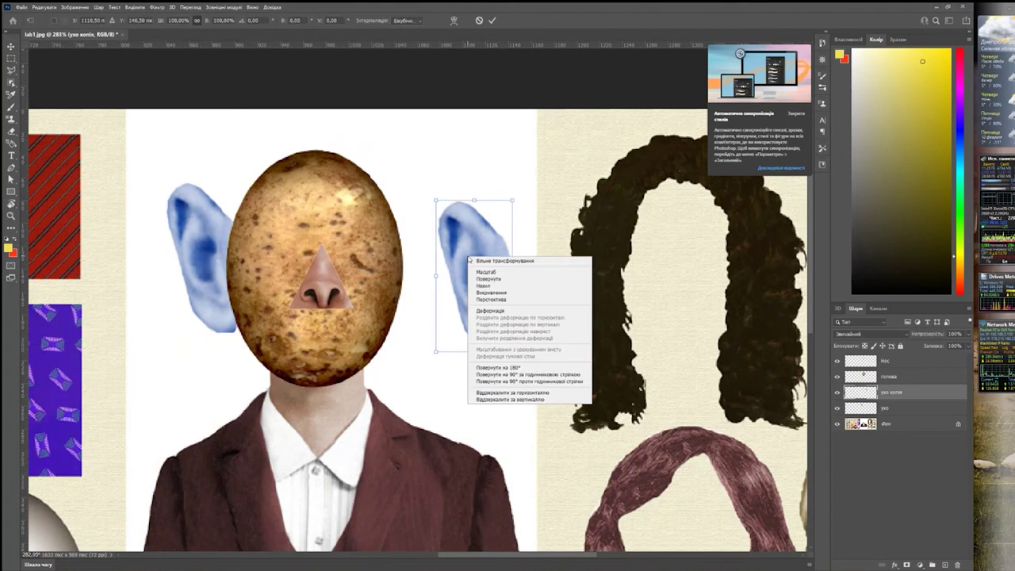
left_click(511, 392)
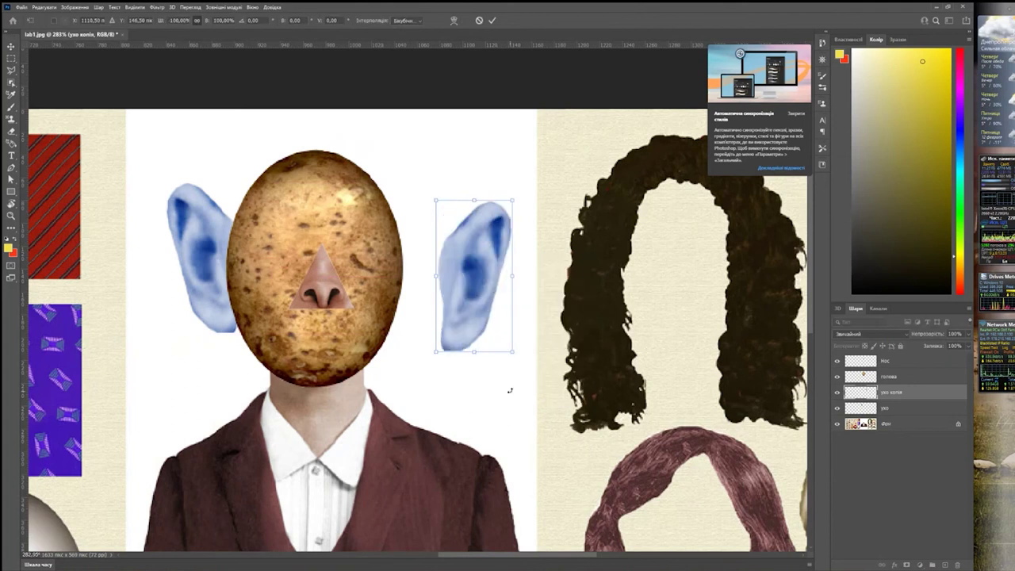
left_click_drag(492, 265, 445, 239)
- Skew the right ear upward, rotate it outward, and apply the transform
right_click(444, 239)
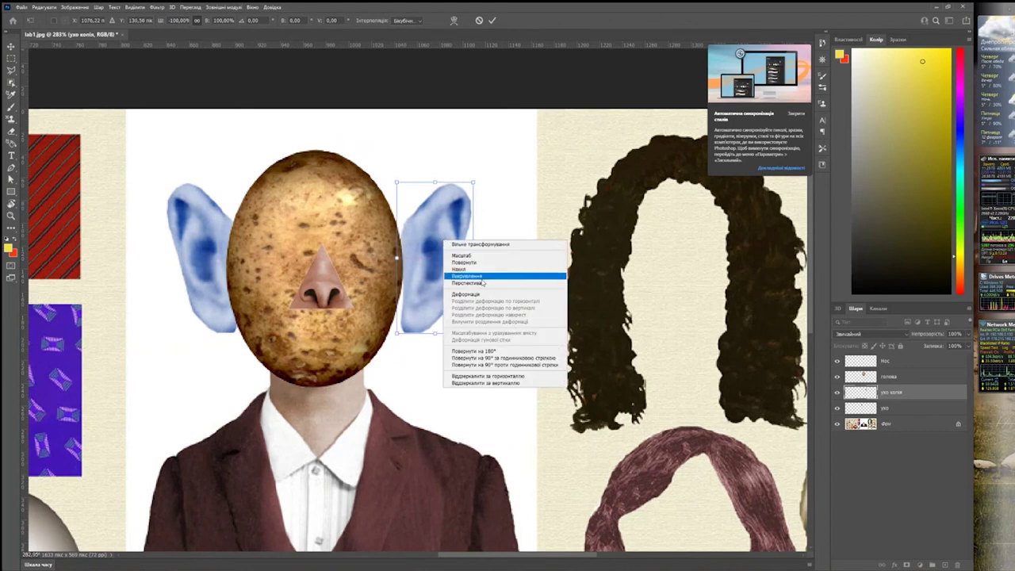
left_click(477, 215)
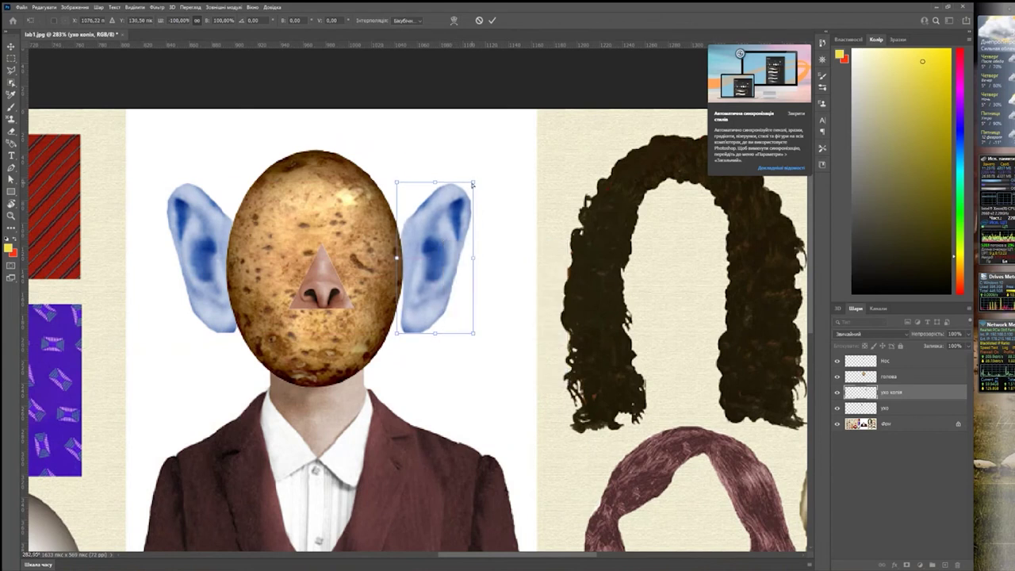
left_click_drag(473, 184, 465, 128)
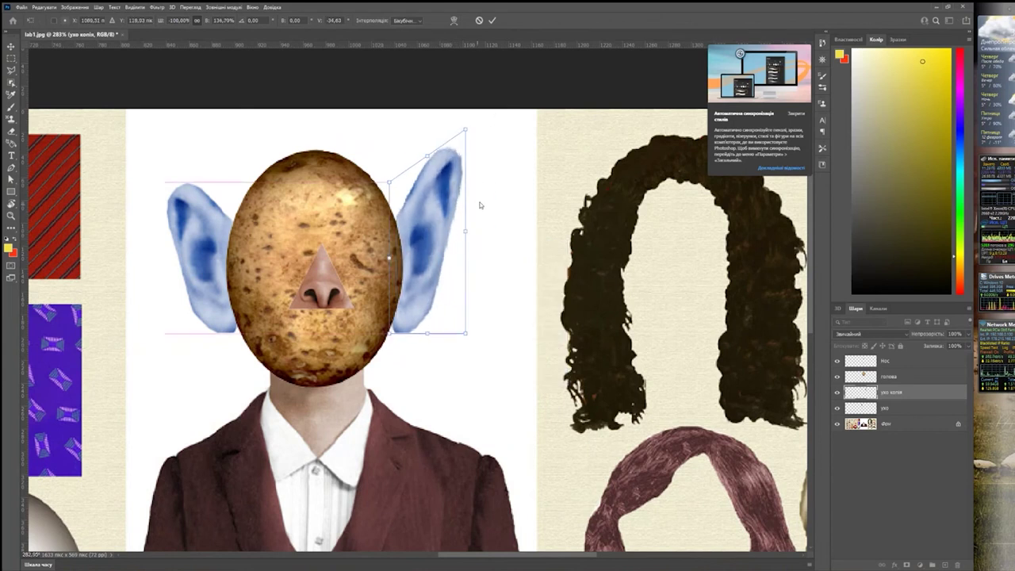
right_click(443, 200)
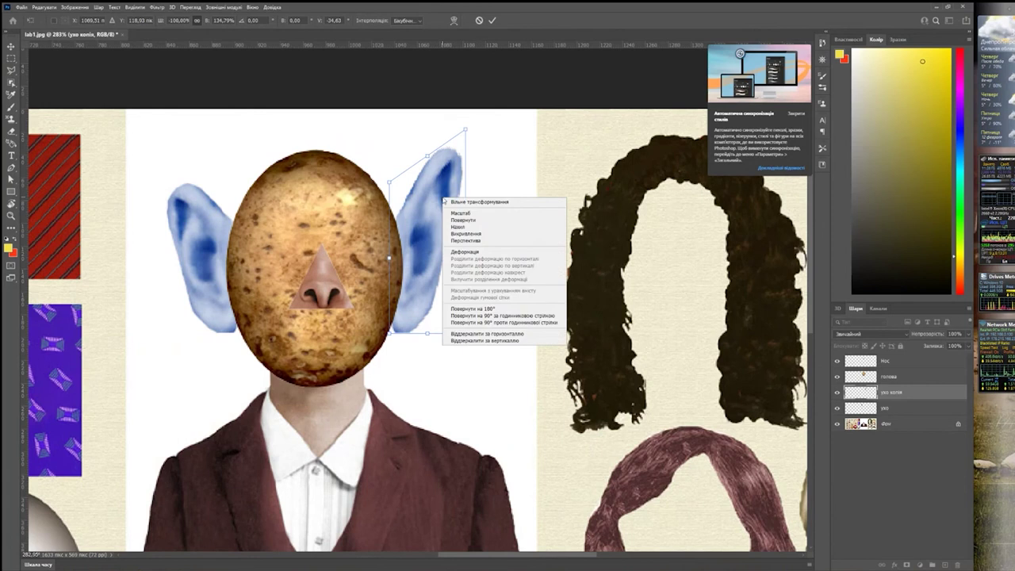
left_click(476, 217)
left_click_drag(483, 153, 506, 141)
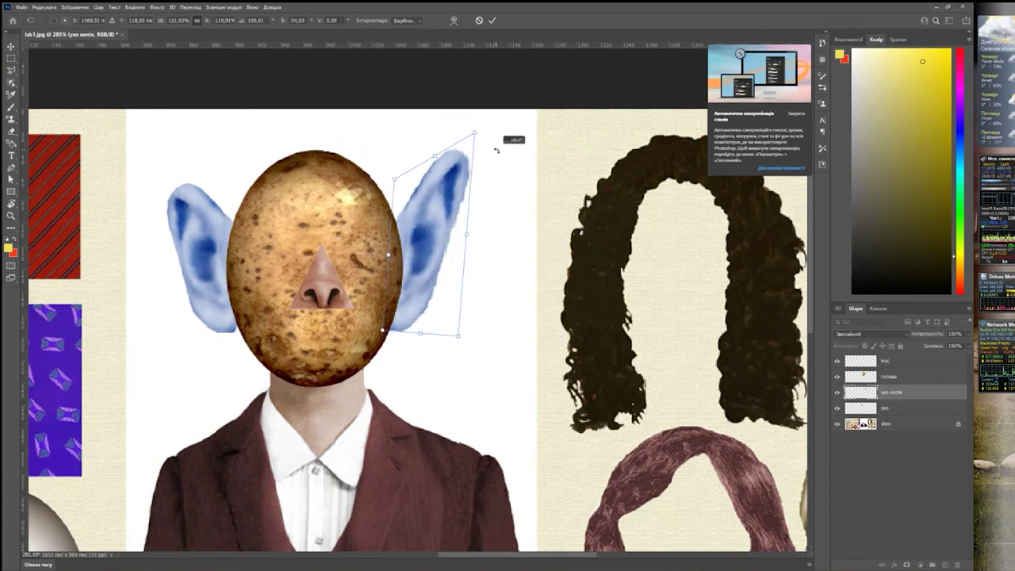
left_click_drag(431, 199, 435, 225)
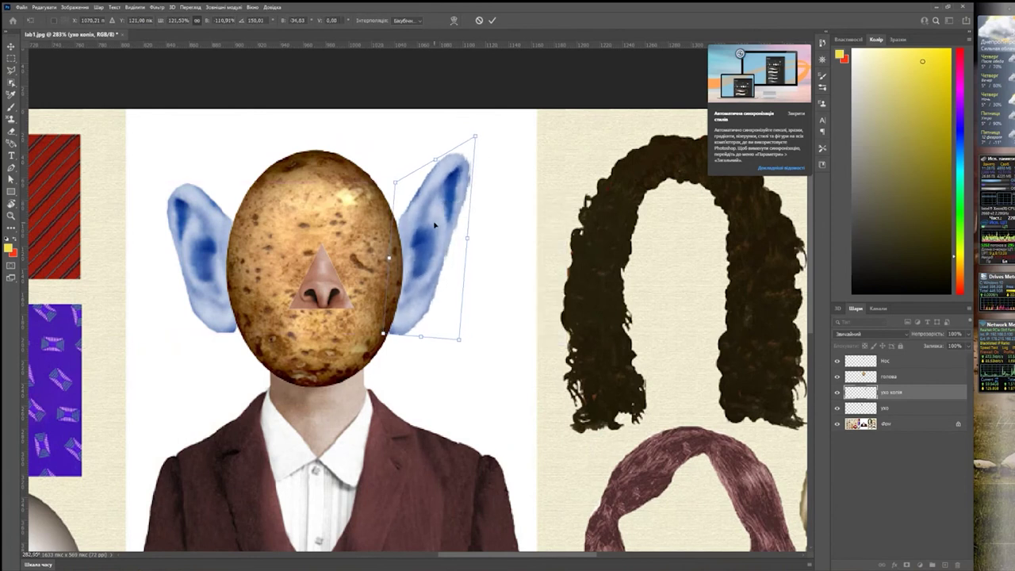
key("Return")
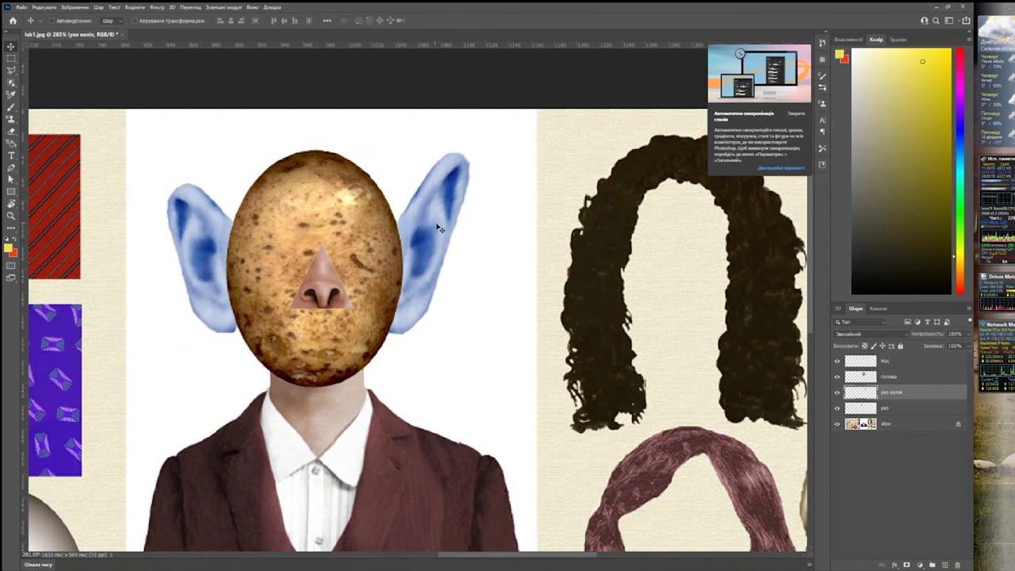
scroll(439, 228, "down", 3)
- On the Фон layer, select the top-left blue eye with the Object Selection tool
left_click(882, 424)
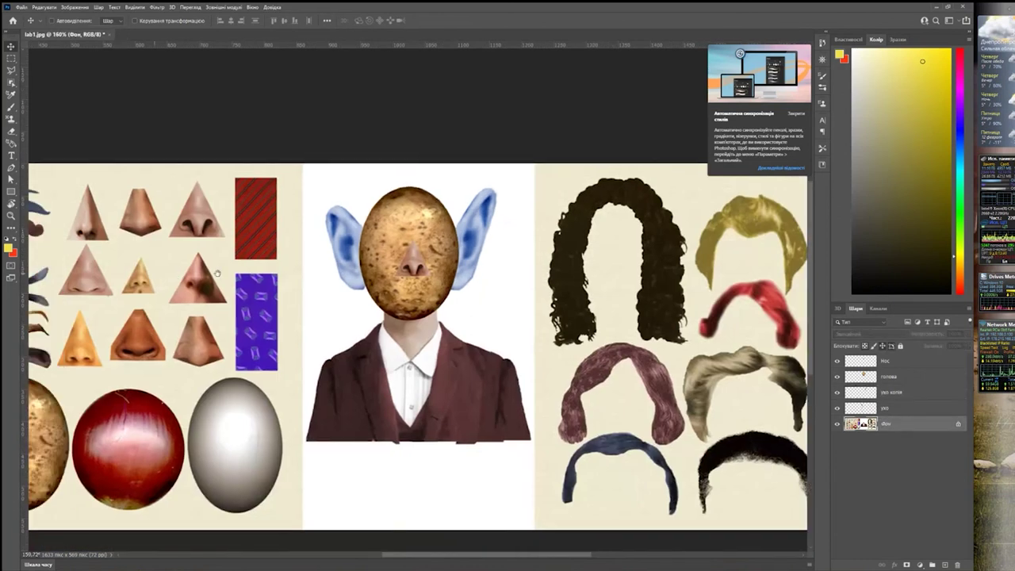
left_click_drag(162, 276, 458, 227)
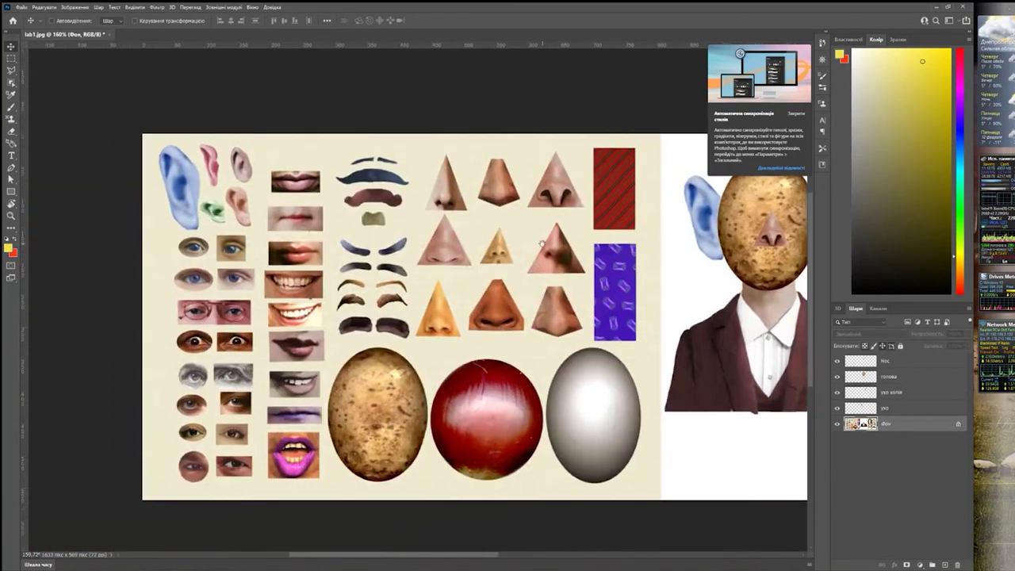
scroll(157, 235, "up", 2)
scroll(198, 223, "up", 3)
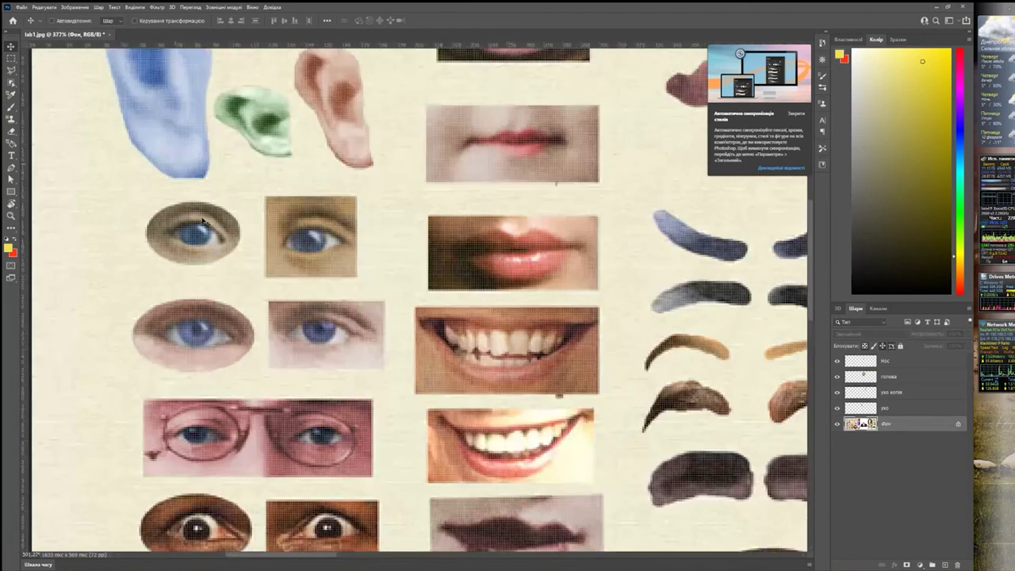
scroll(199, 219, "up", 1)
scroll(204, 223, "down", 2)
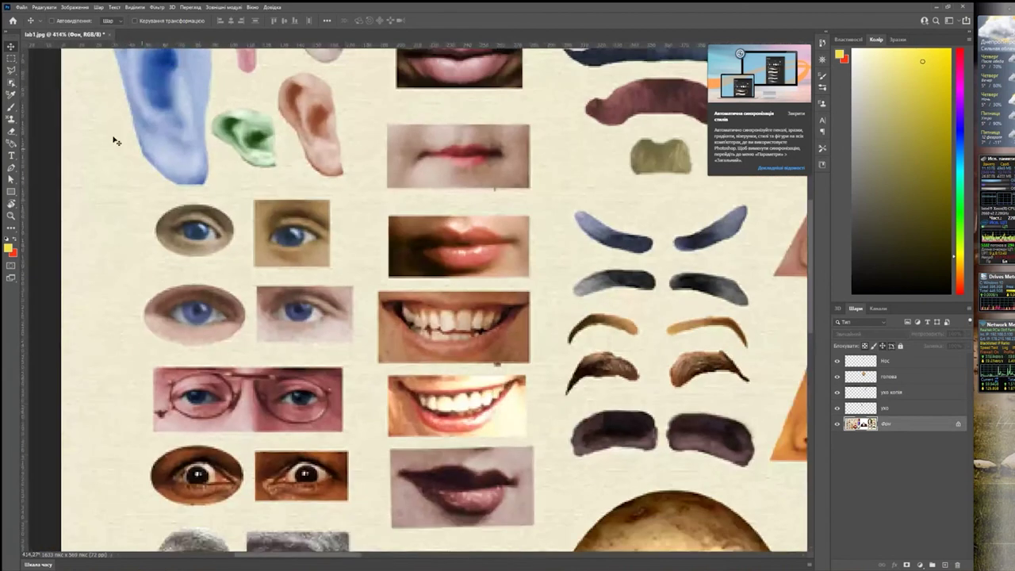
left_click(11, 82)
left_click_drag(145, 198, 240, 261)
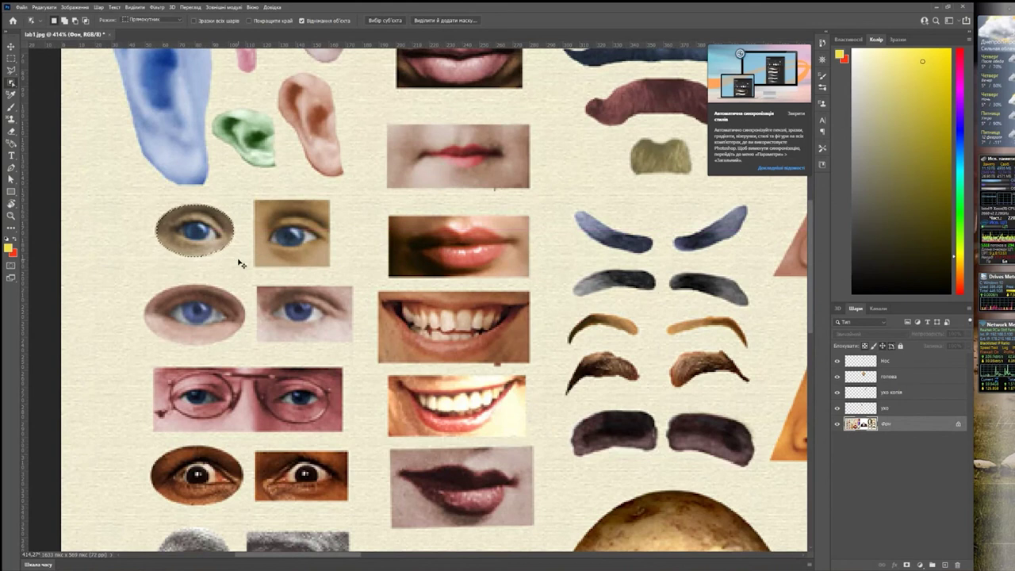
- Copy the selected eye to a new layer named око
key("ctrl+j")
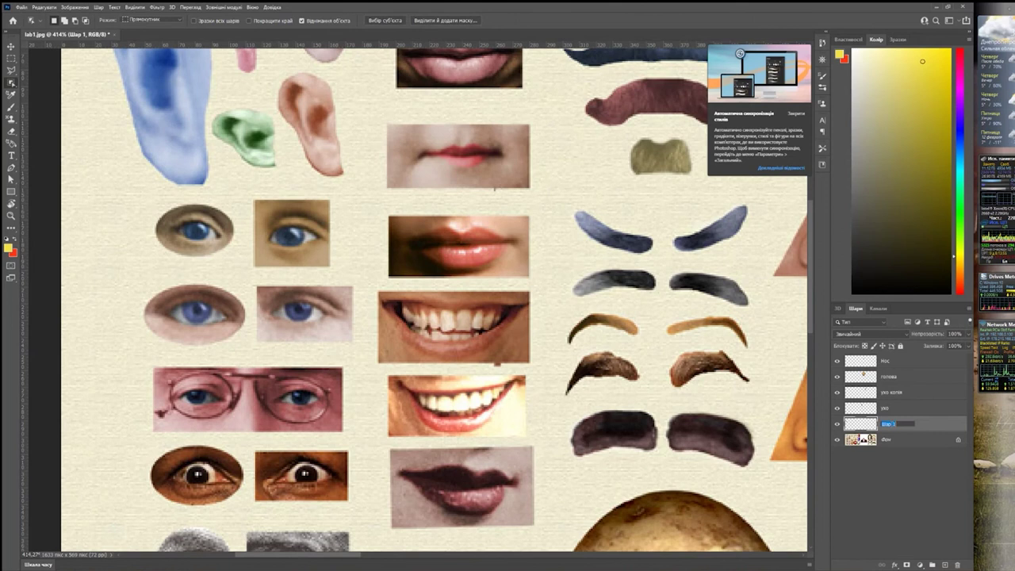
type("око")
key("Return")
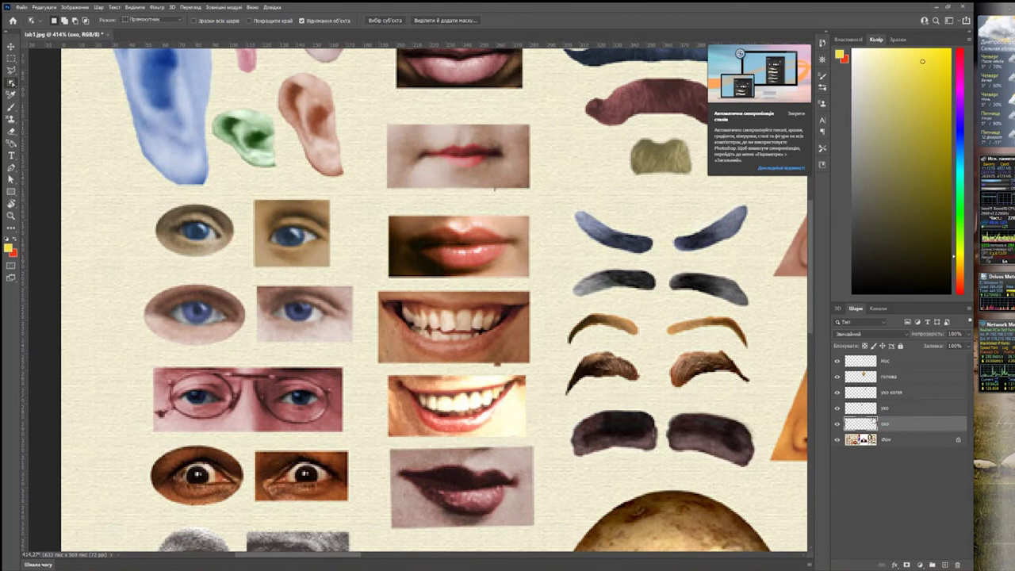
- Move the око eye onto the potato's upper-left face and restack its layer above голова
key("v")
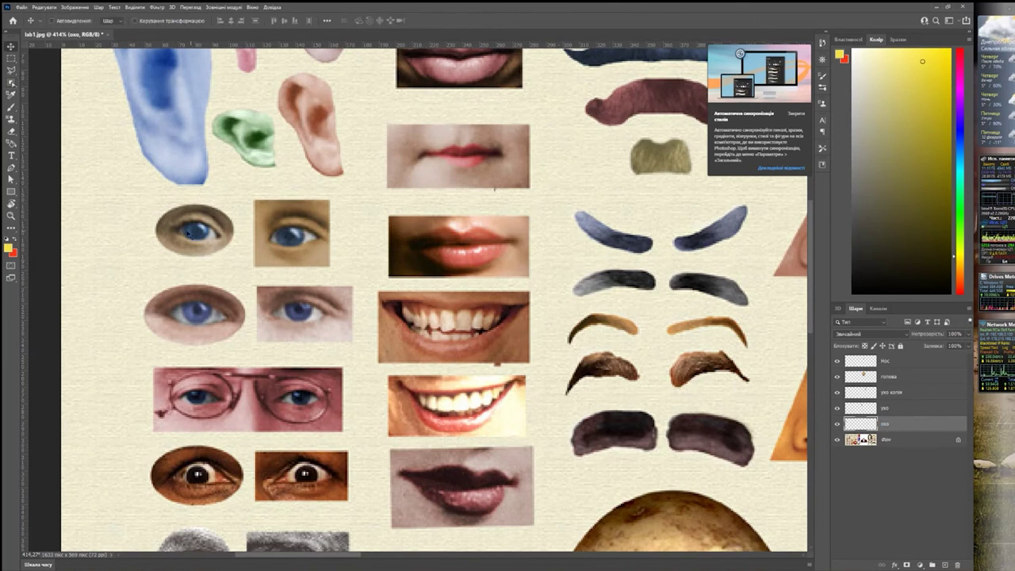
left_click_drag(195, 230, 624, 231)
left_click_drag(729, 293, 295, 325)
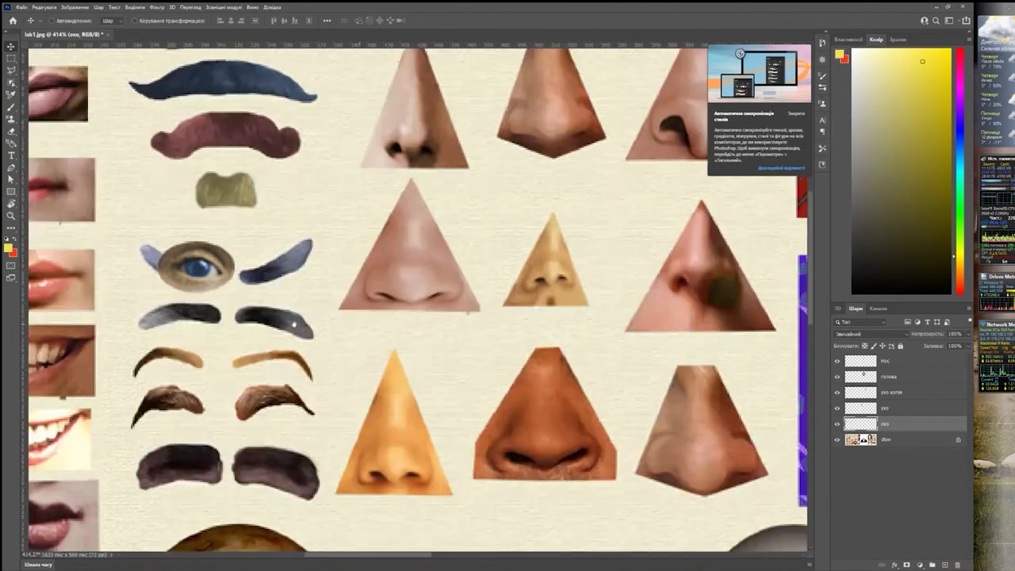
mouse_move(515, 317)
left_mouse_down()
mouse_move(198, 321)
mouse_move(698, 288)
left_mouse_up()
left_click_drag(666, 317, 180, 342)
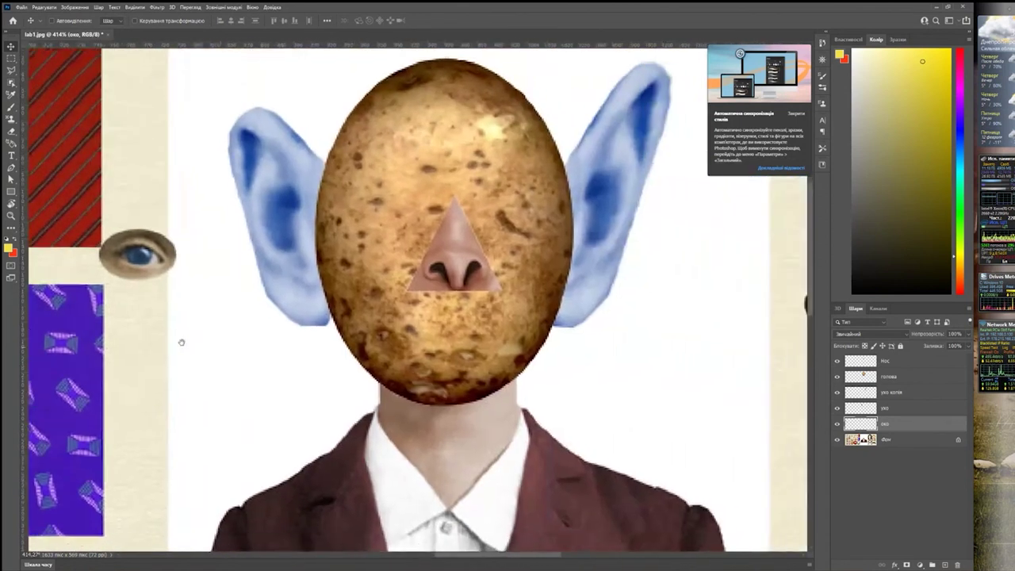
mouse_move(103, 249)
left_mouse_down()
mouse_move(297, 342)
mouse_move(341, 287)
mouse_move(278, 337)
mouse_move(349, 314)
mouse_move(283, 351)
left_mouse_up()
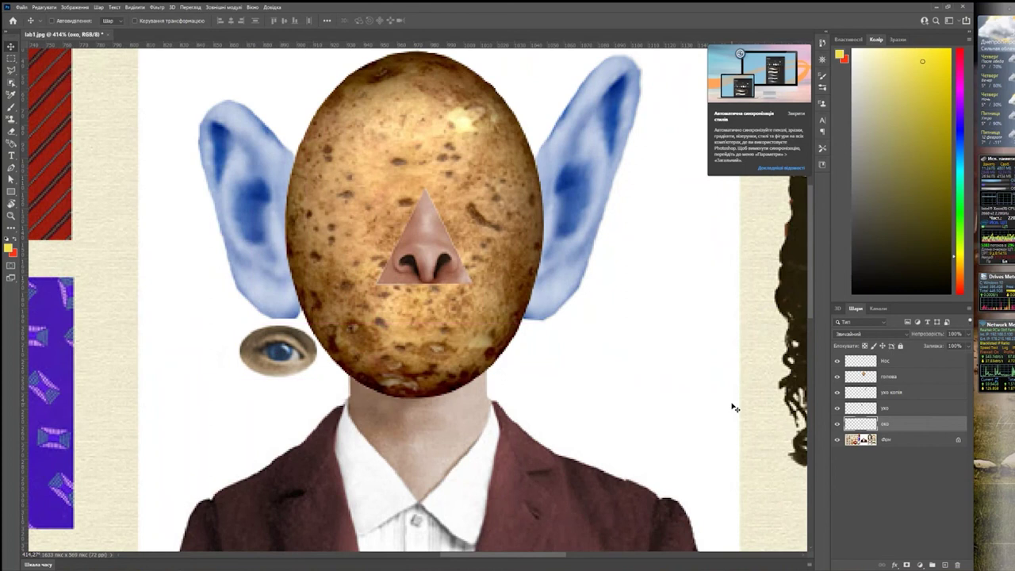
left_click_drag(901, 428, 902, 386)
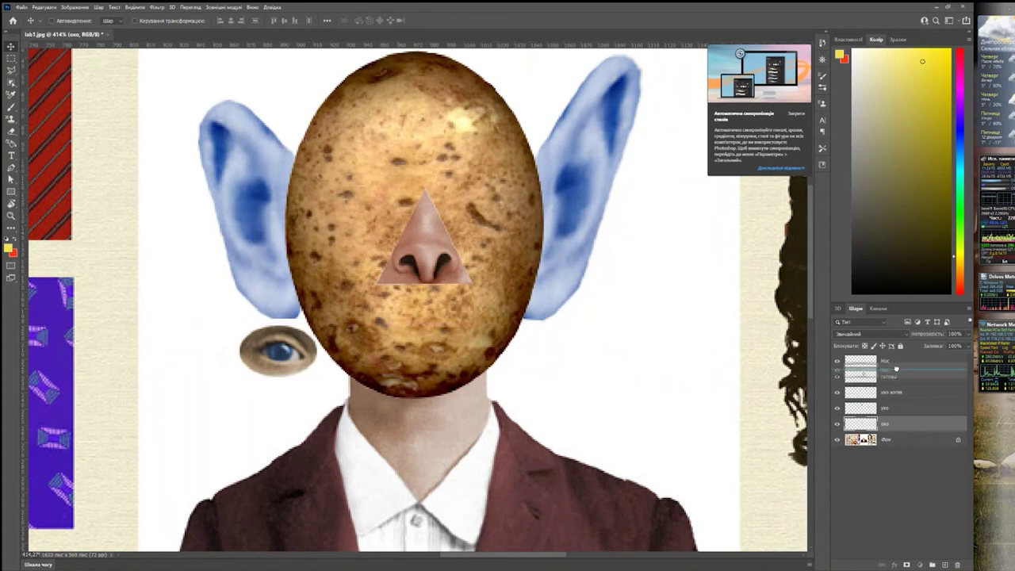
left_click_drag(902, 386, 906, 374)
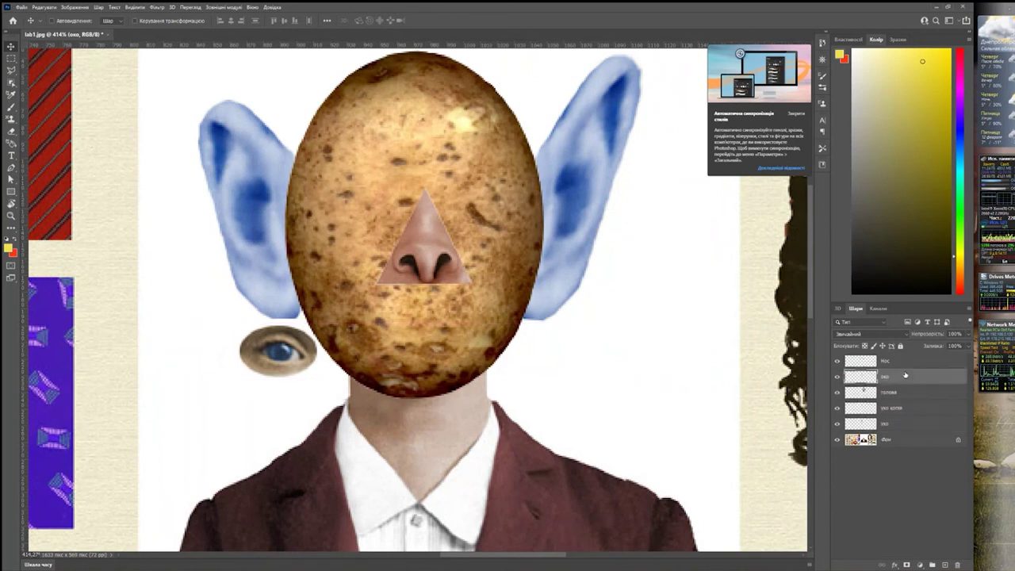
mouse_move(293, 352)
left_mouse_down()
mouse_move(355, 261)
mouse_move(359, 185)
mouse_move(376, 166)
left_mouse_up()
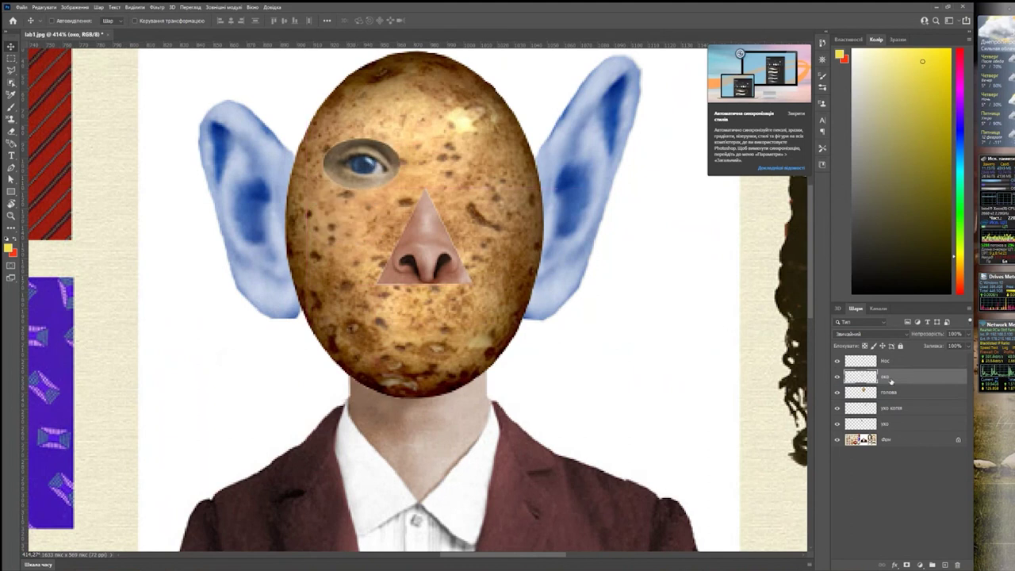
- Duplicate the eye layer and drag the око копія copy to the face's right side
right_click(897, 379)
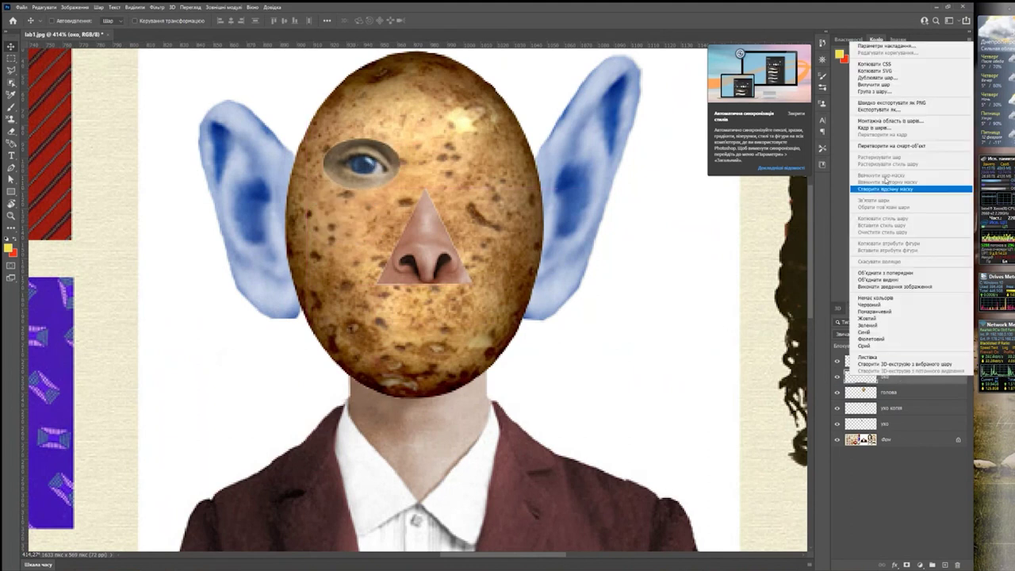
left_click(894, 79)
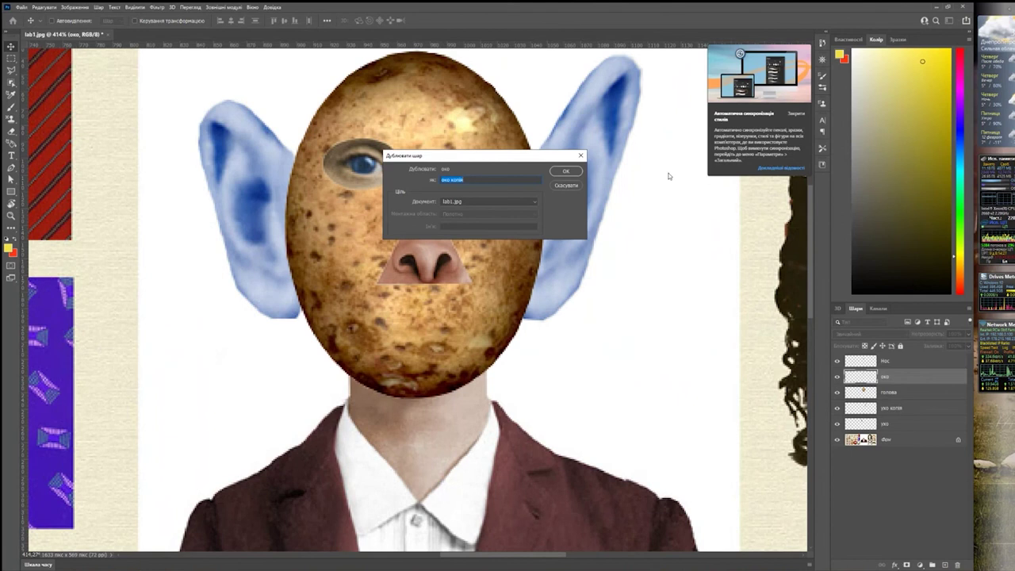
left_click(573, 173)
mouse_move(376, 172)
left_mouse_down()
mouse_move(501, 170)
mouse_move(493, 165)
left_mouse_up()
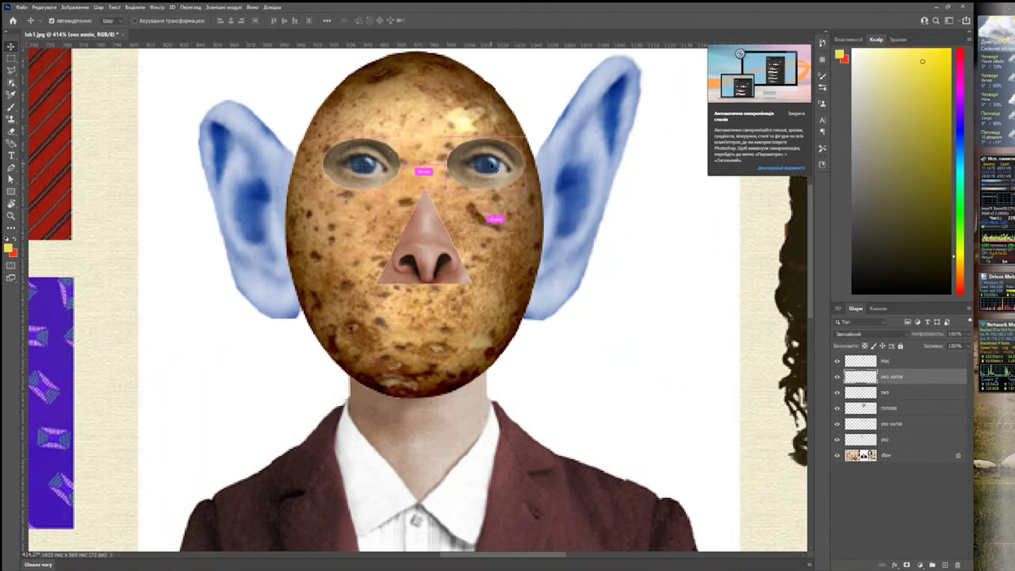
- Flip the copied eye horizontally and nudge it slightly left
key("ctrl+t")
right_click(492, 165)
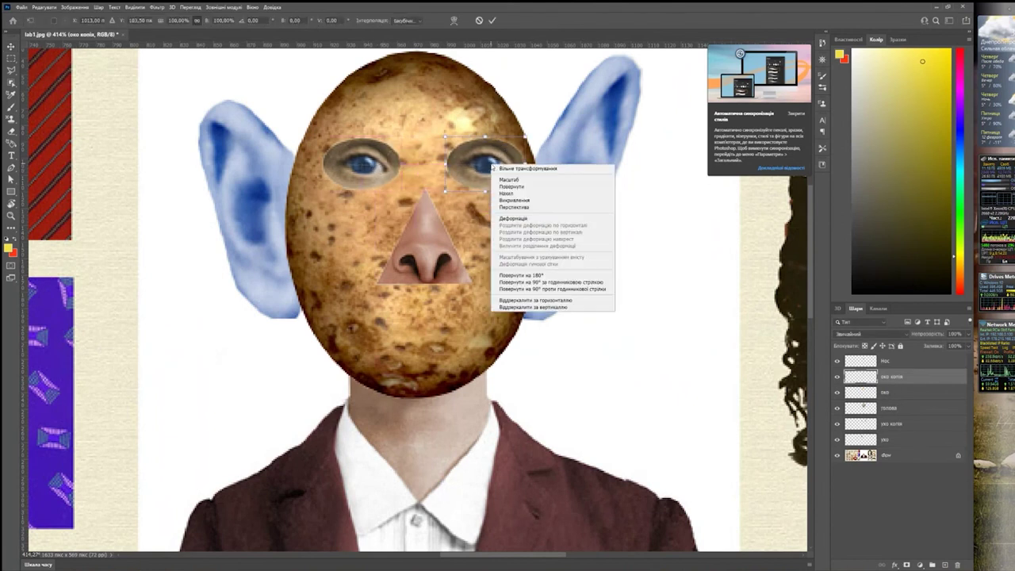
left_click(560, 301)
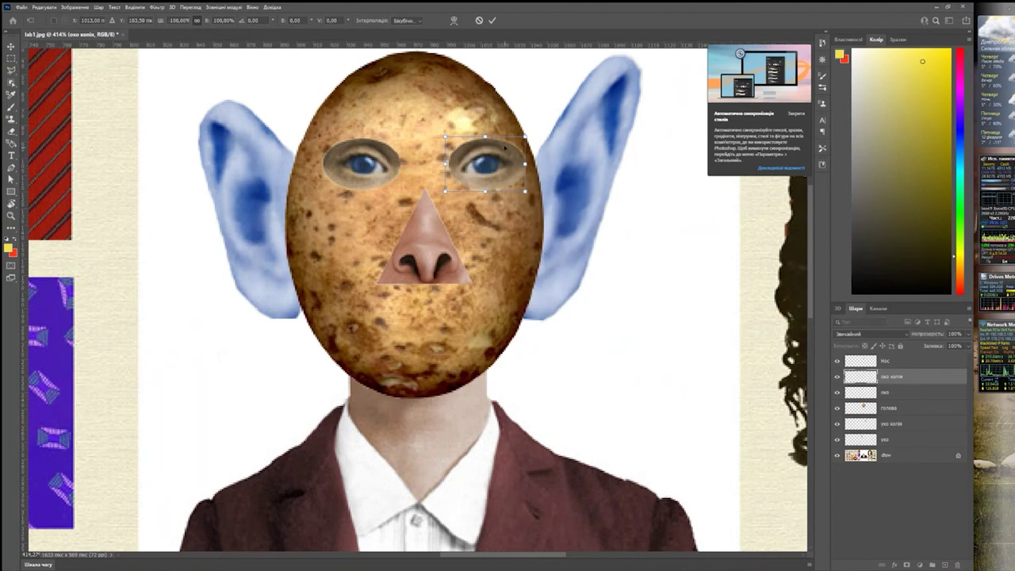
left_click(493, 23)
left_click_drag(490, 158, 481, 142)
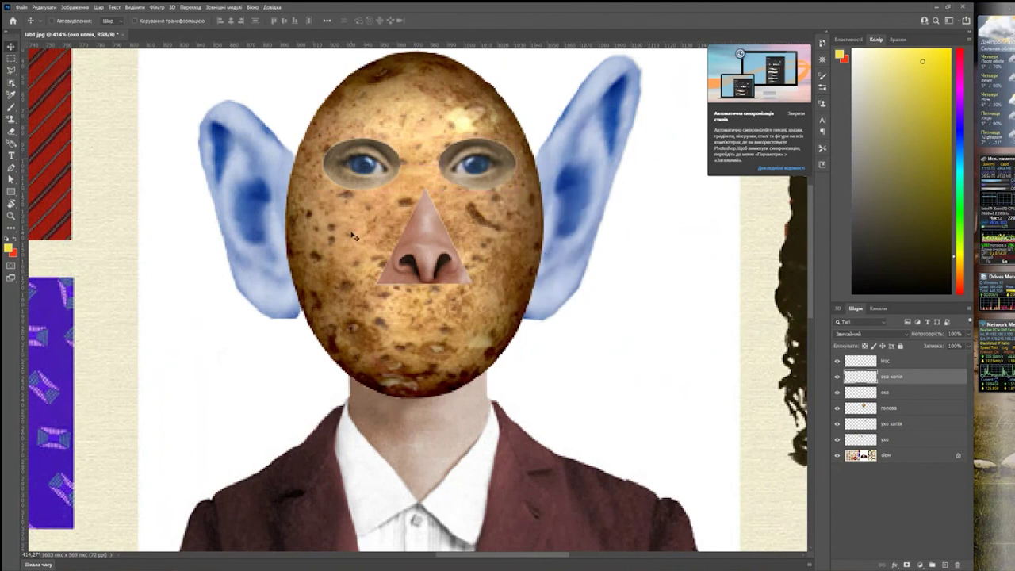
scroll(355, 236, "down", 5)
- Copy the grinning toothy mouth from the Фон sheet to a new layer named рот
scroll(216, 249, "up", 2)
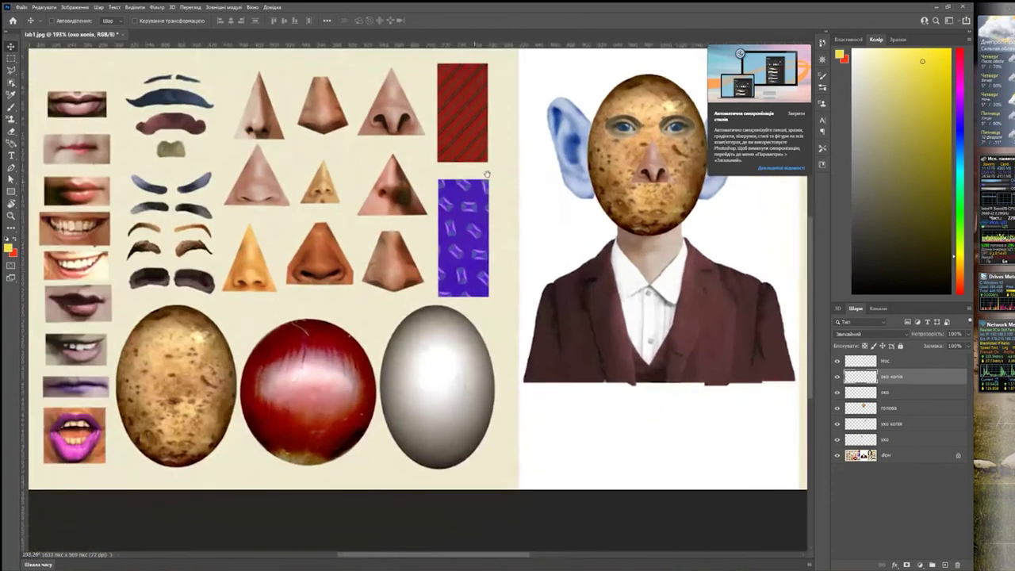
scroll(486, 174, "left", 2)
scroll(487, 174, "left", 3)
scroll(272, 212, "up", 2)
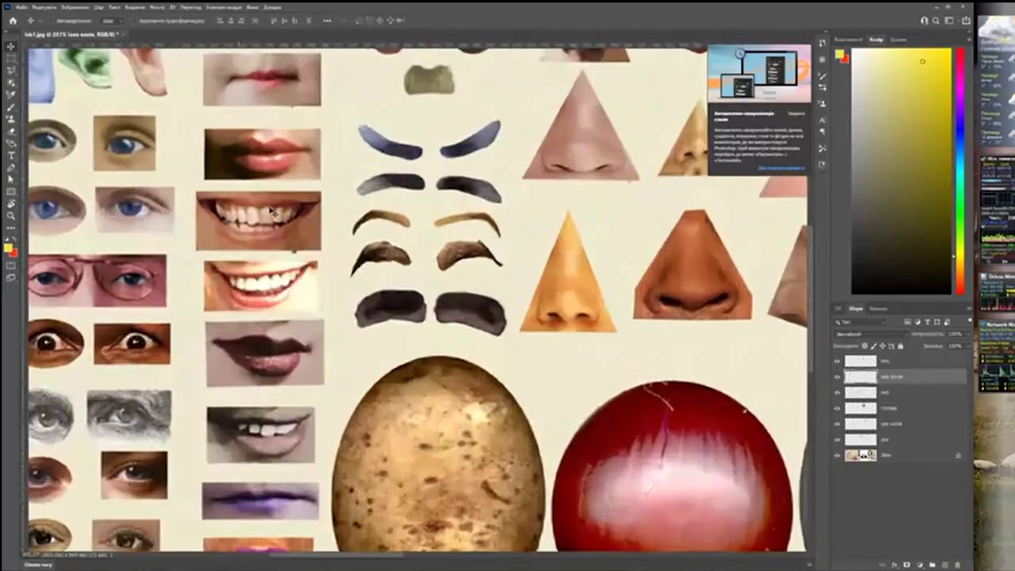
scroll(272, 211, "up", 2)
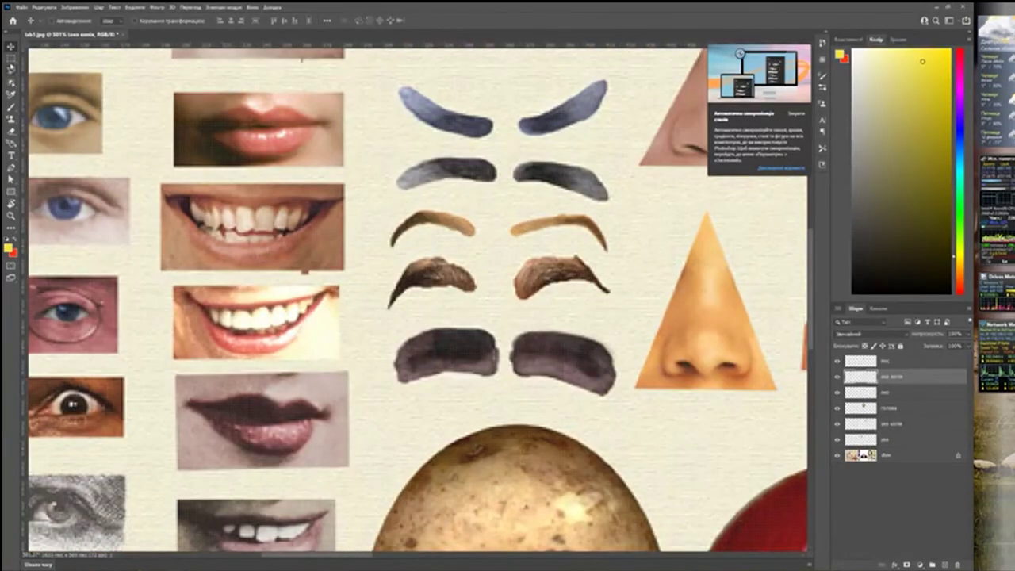
left_click(11, 60)
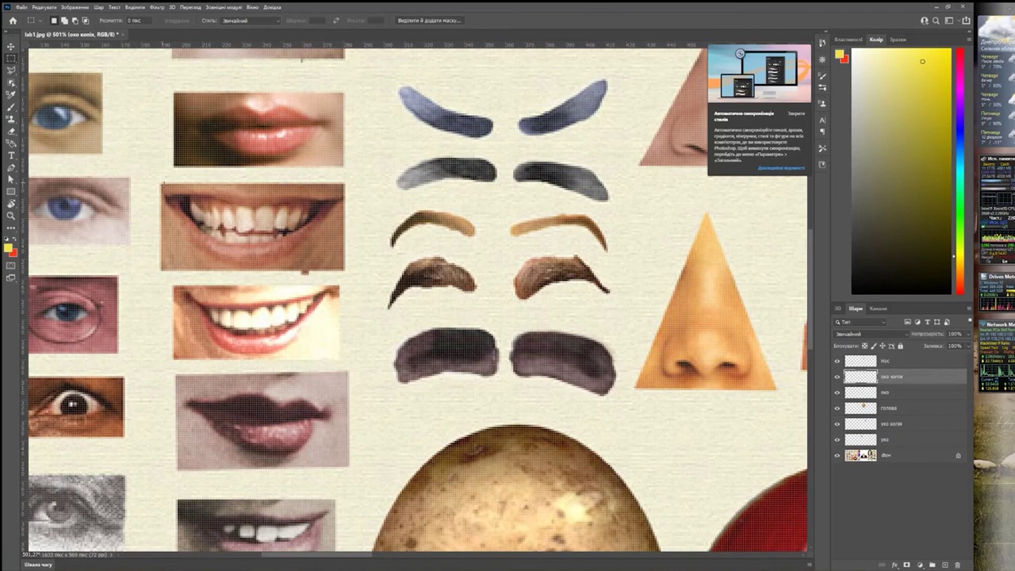
left_click_drag(162, 184, 345, 269)
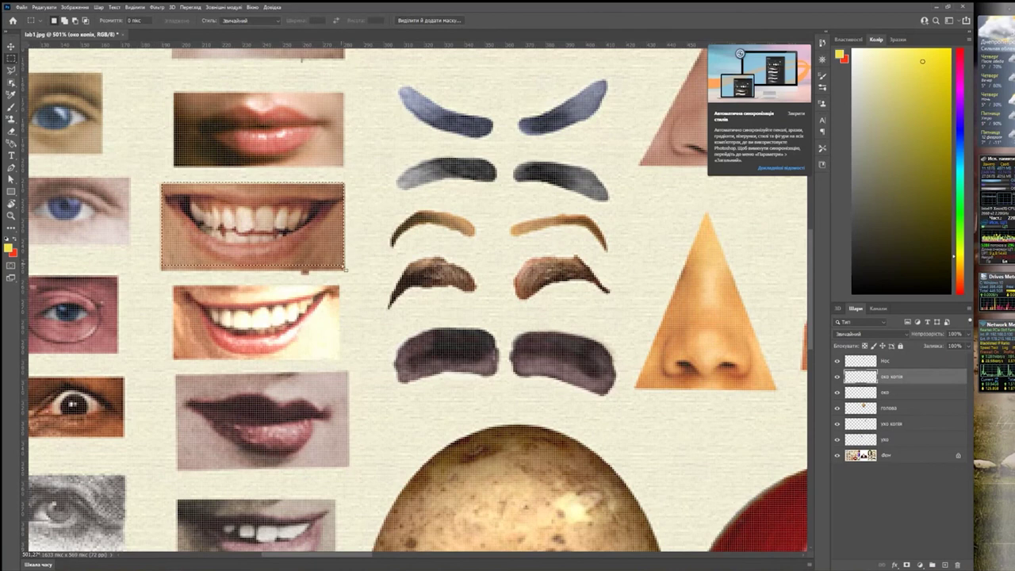
key("alt+comma")
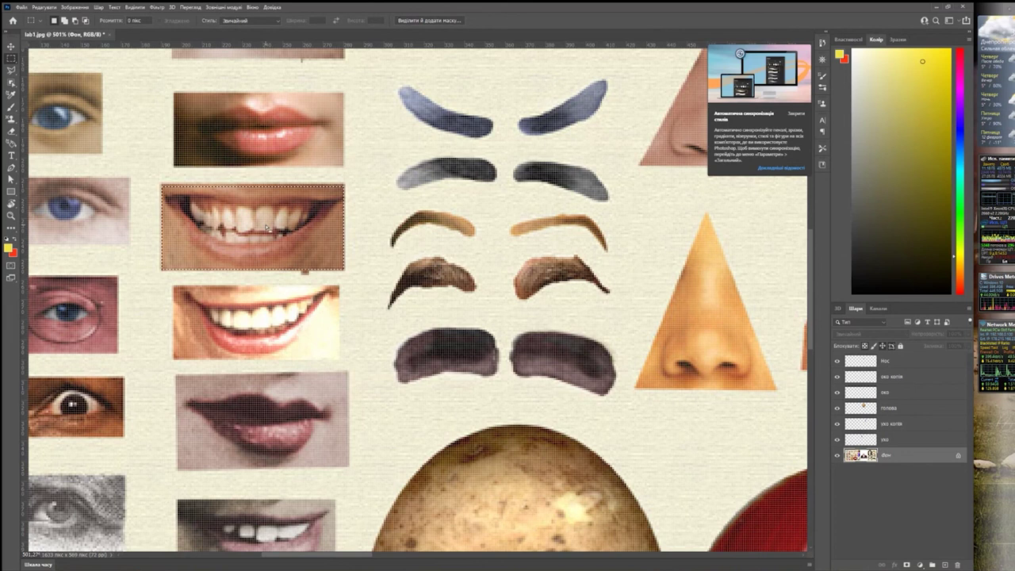
key("ctrl+j")
type("рот")
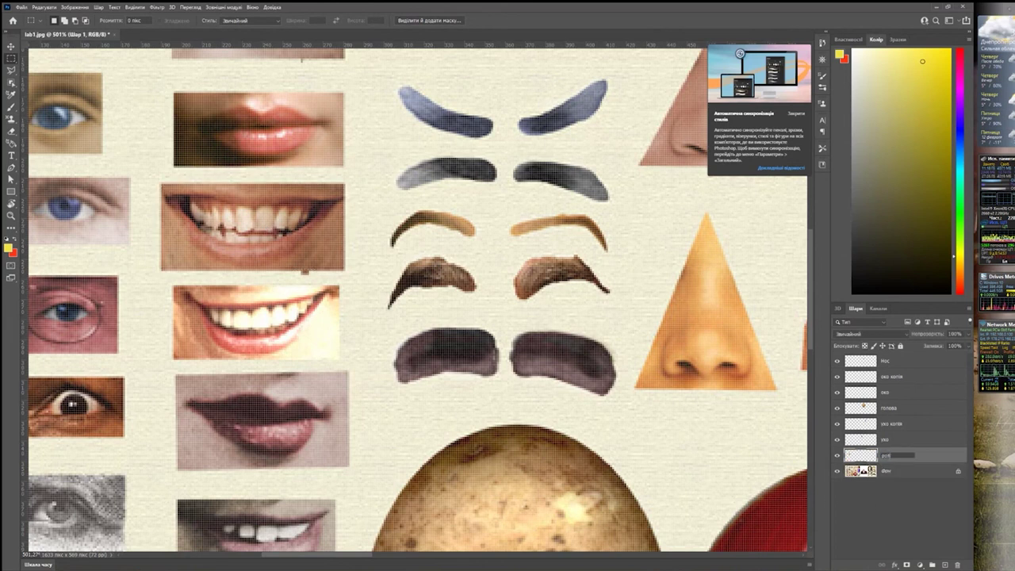
key("Return")
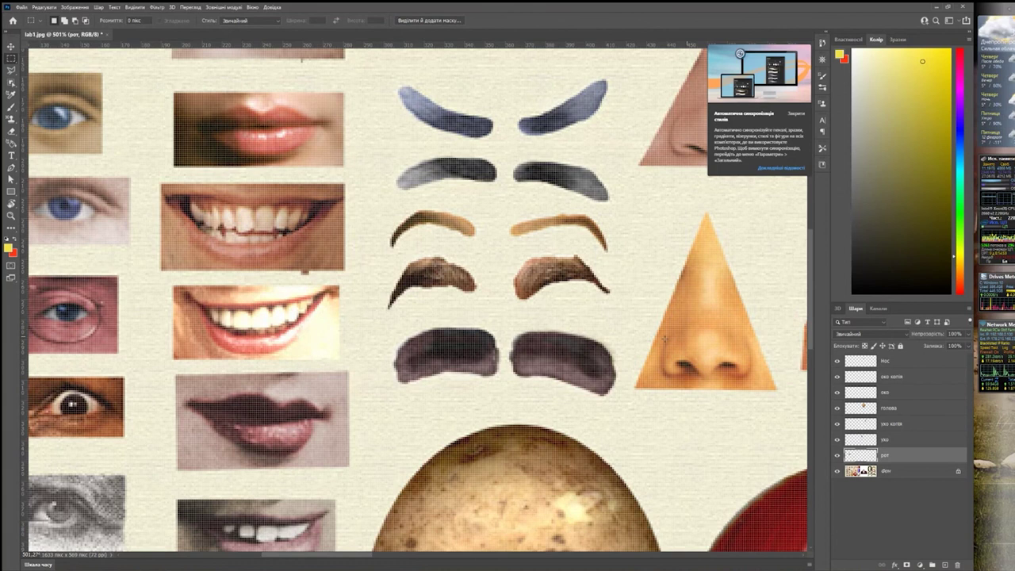
- Move the mouth onto the potato face under the nose and raise рот above голова
scroll(664, 339, "down", 4)
key("v")
mouse_move(466, 244)
left_mouse_down()
mouse_move(665, 254)
mouse_move(533, 251)
left_mouse_up()
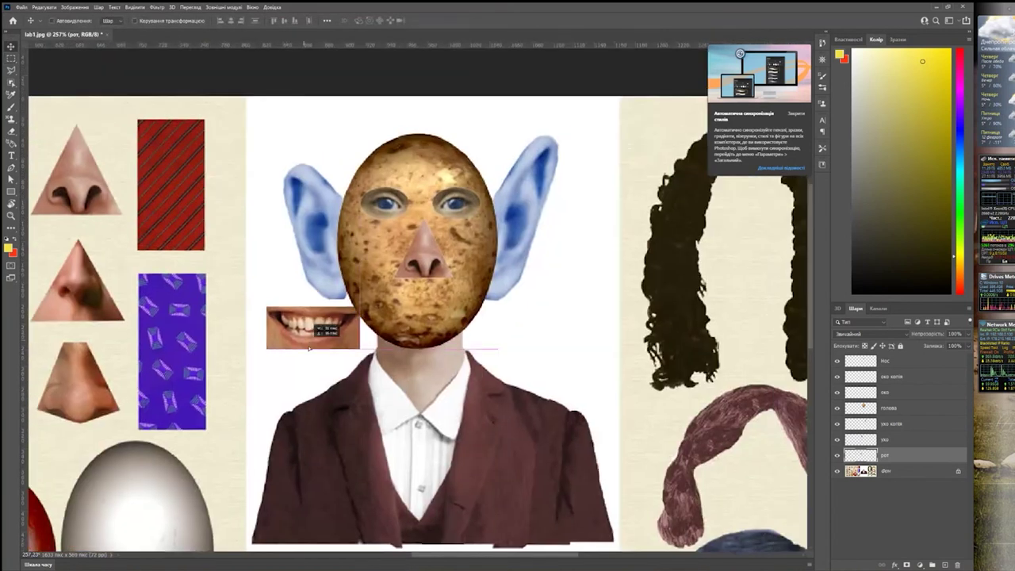
left_click_drag(524, 235, 388, 384)
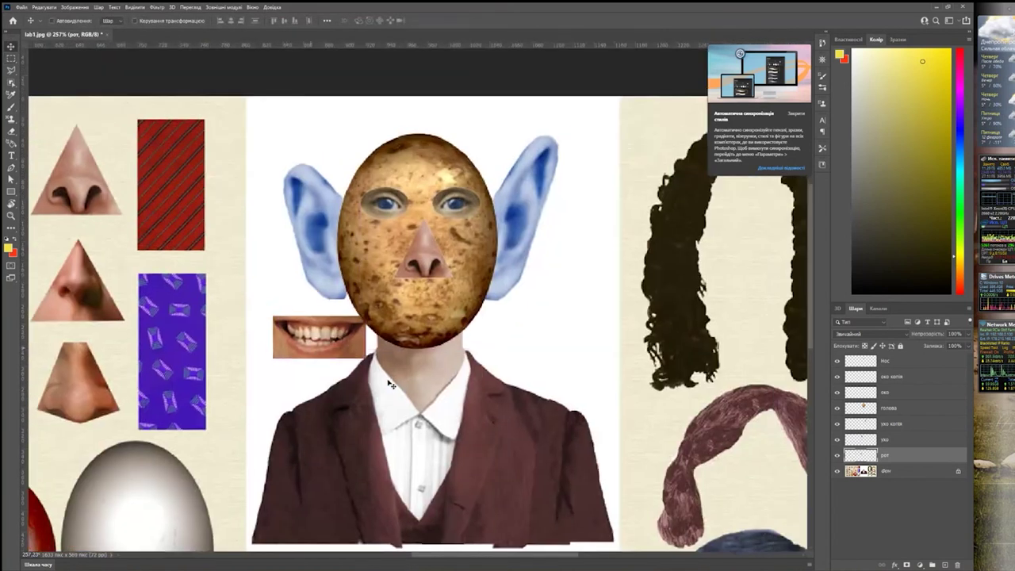
left_click_drag(902, 459, 905, 403)
left_click_drag(322, 327, 423, 296)
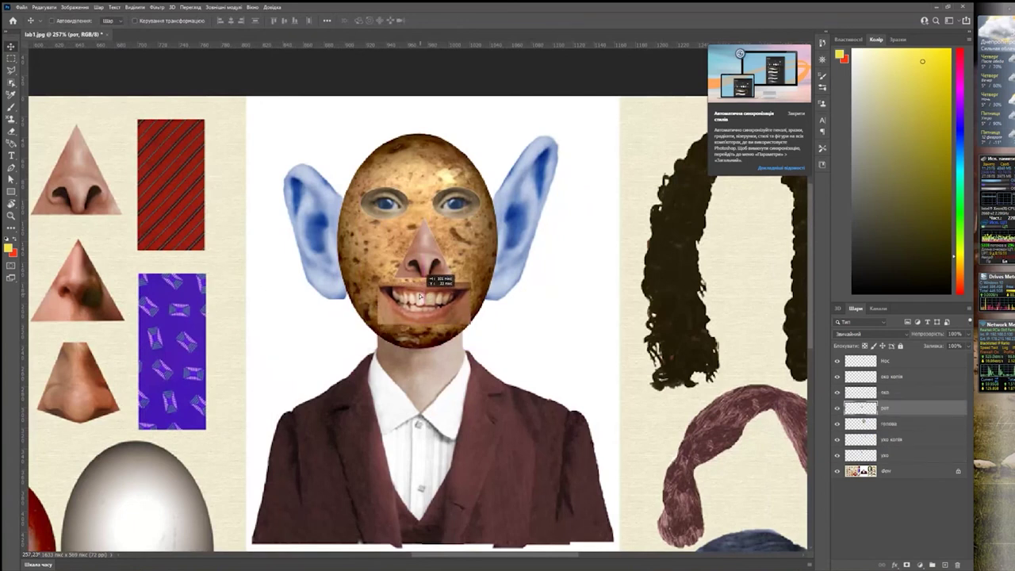
scroll(469, 316, "up", 2)
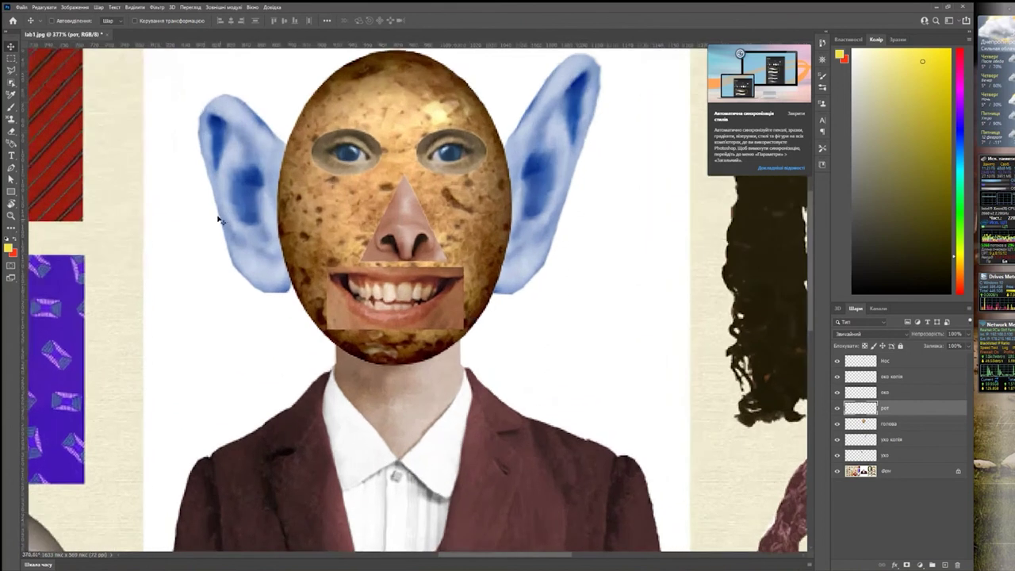
left_click(14, 133)
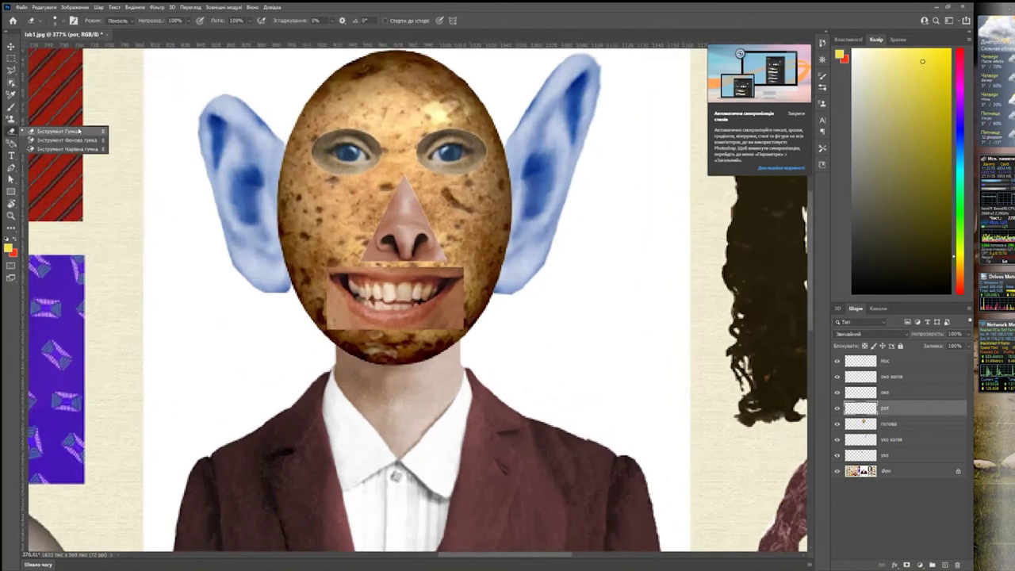
- Erase the skin at the mouth's lower-left corner, then shift the mouth down and the nose up
left_click(83, 135)
mouse_move(333, 337)
left_mouse_down()
mouse_move(463, 320)
mouse_move(466, 257)
left_mouse_up()
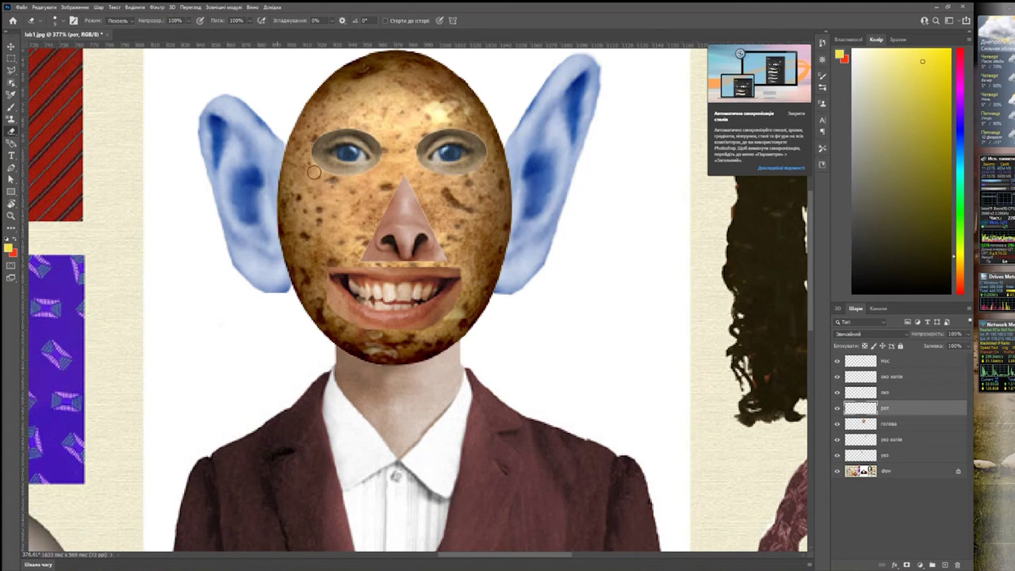
key("v")
left_click_drag(407, 214, 416, 229)
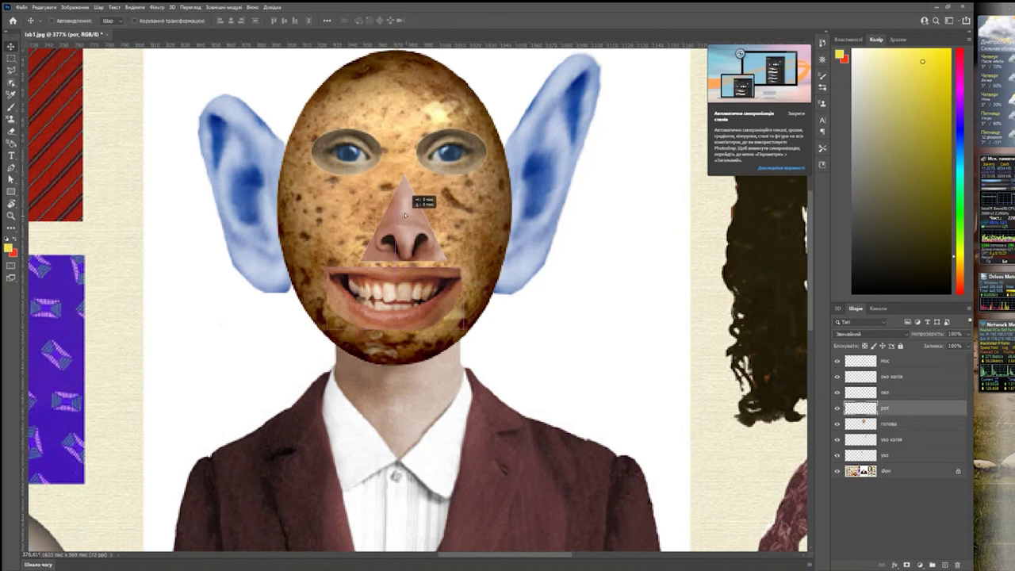
left_click(406, 222, "ctrl")
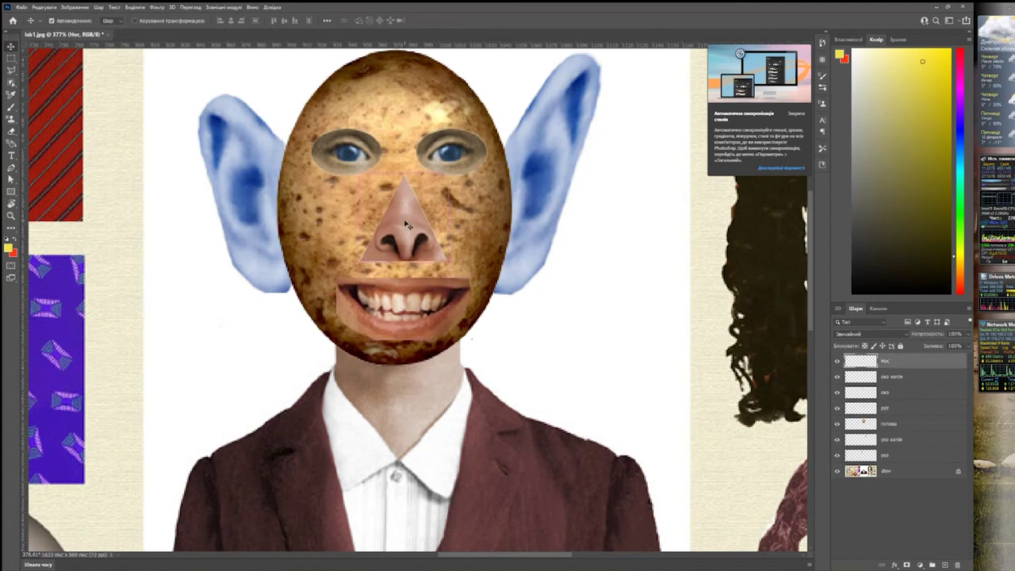
left_click_drag(406, 222, 401, 208)
scroll(413, 222, "down", 5)
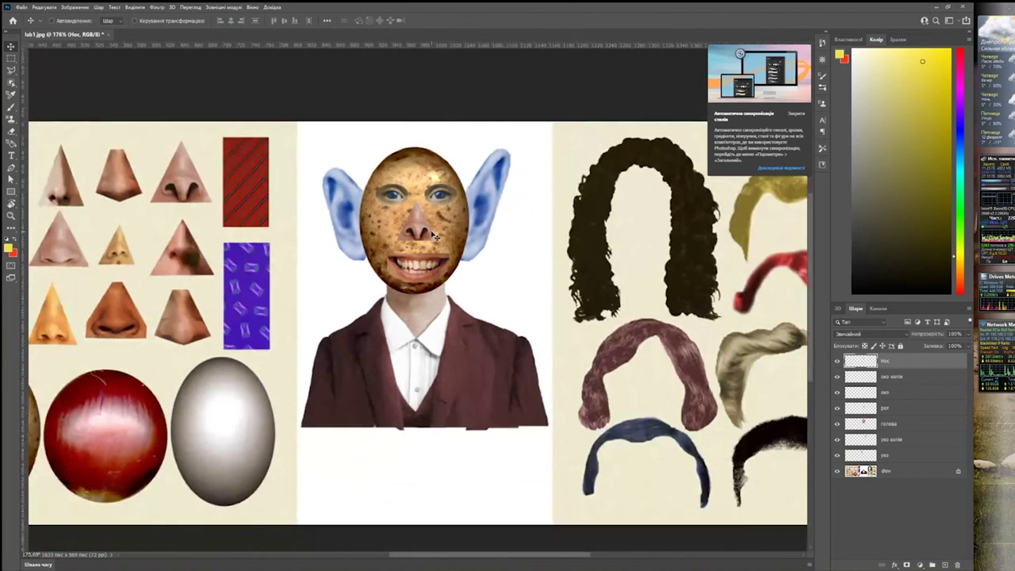
- Copy the blonde hair from the parts sheet onto its own layer named волосся
scroll(678, 235, "right", 3)
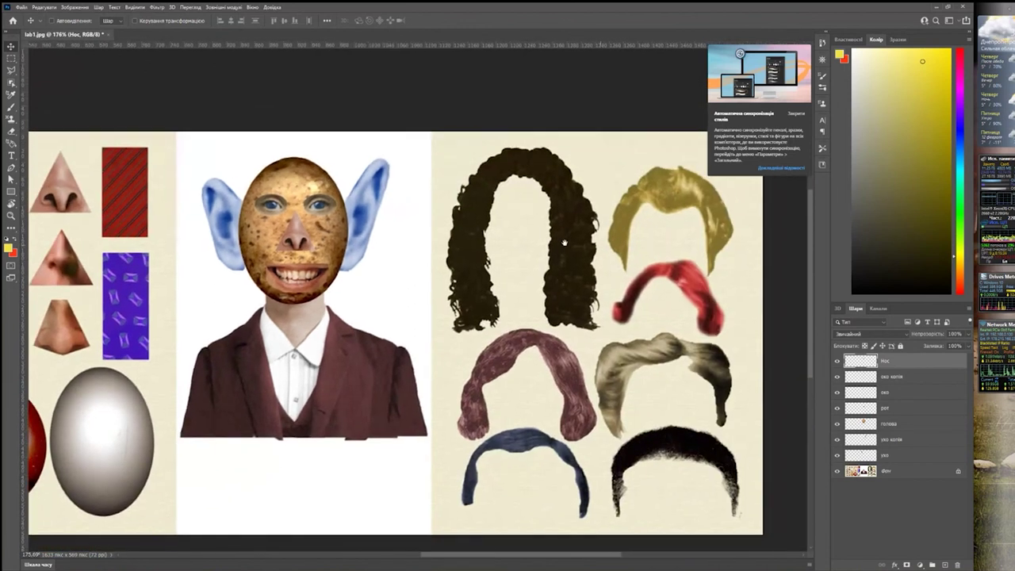
scroll(475, 205, "right", 3)
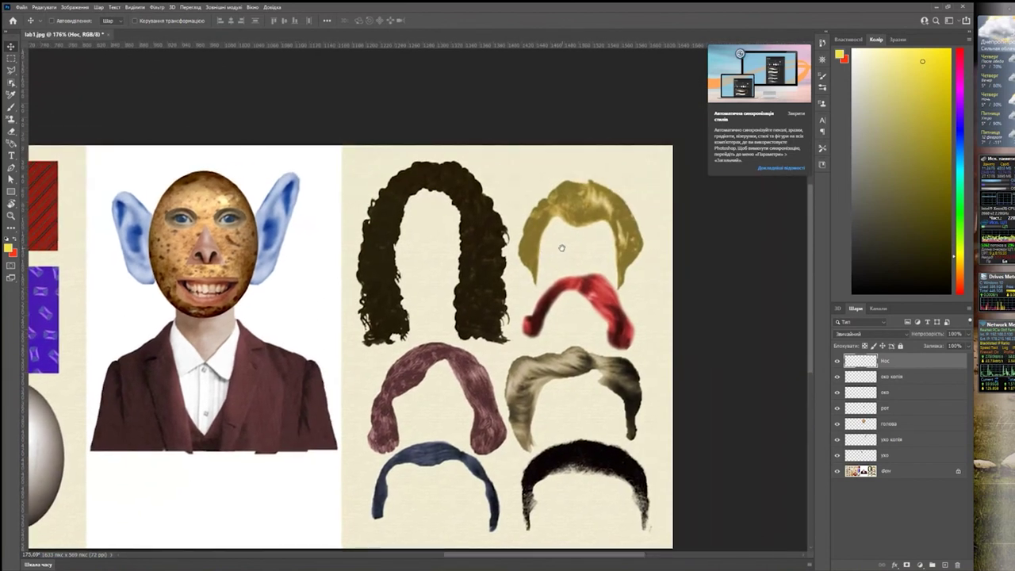
left_click(900, 471)
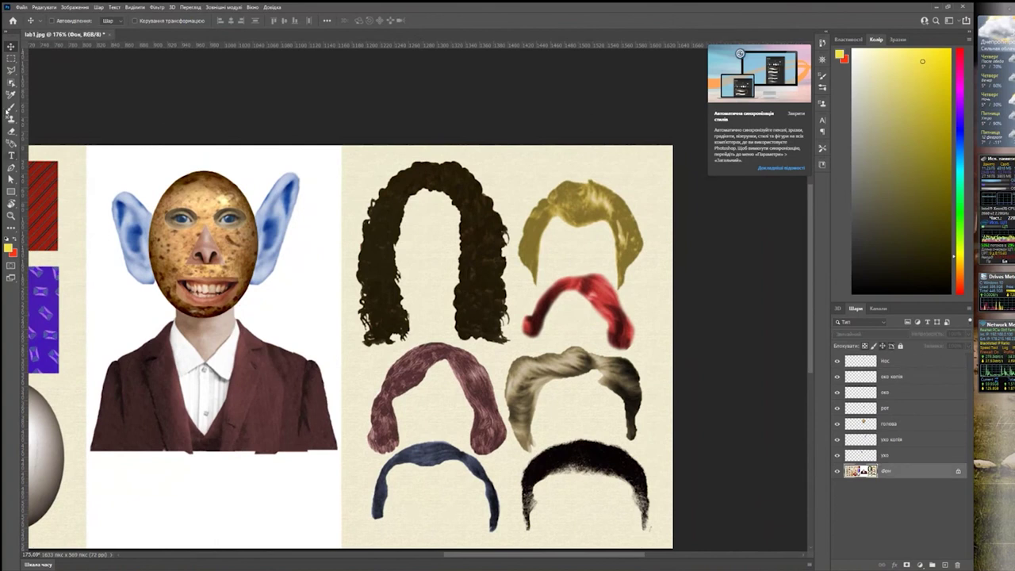
left_click(11, 84)
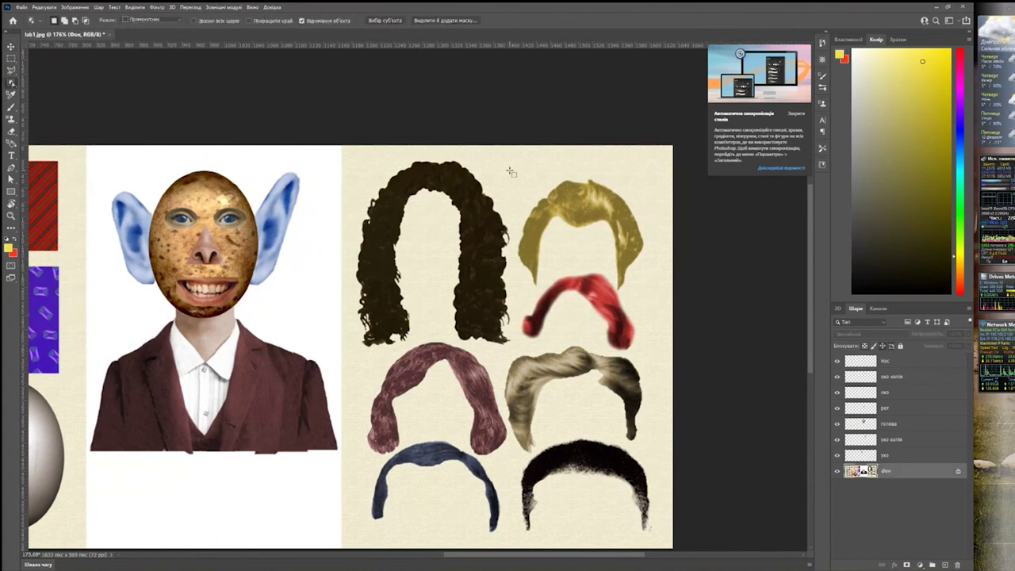
left_click_drag(509, 169, 660, 287)
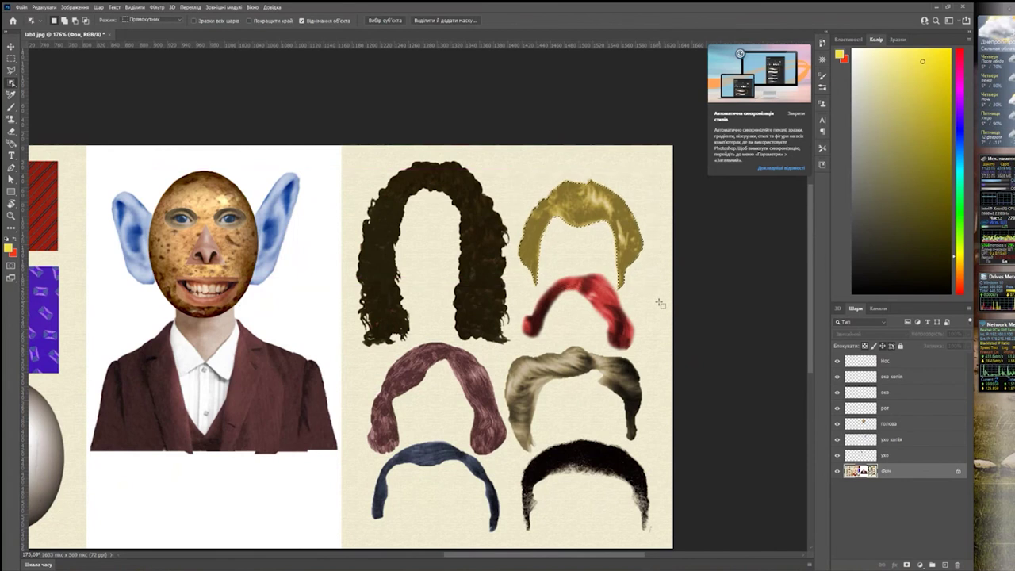
key("ctrl+j")
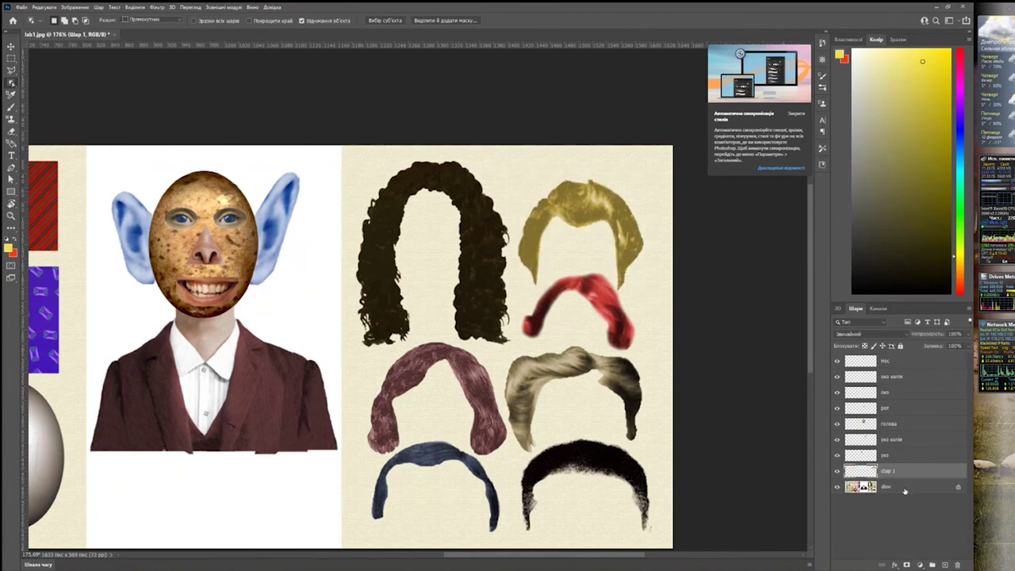
double_click(886, 472)
type("волосся")
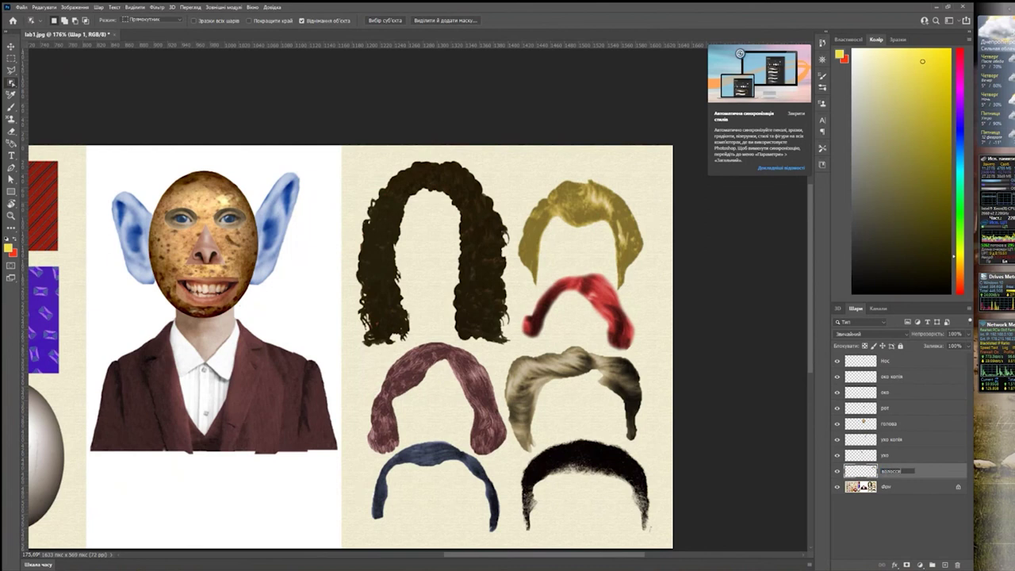
key("Return")
- Place the hair on the potato head, stack it above голова, and enlarge it to about 107%
key("v")
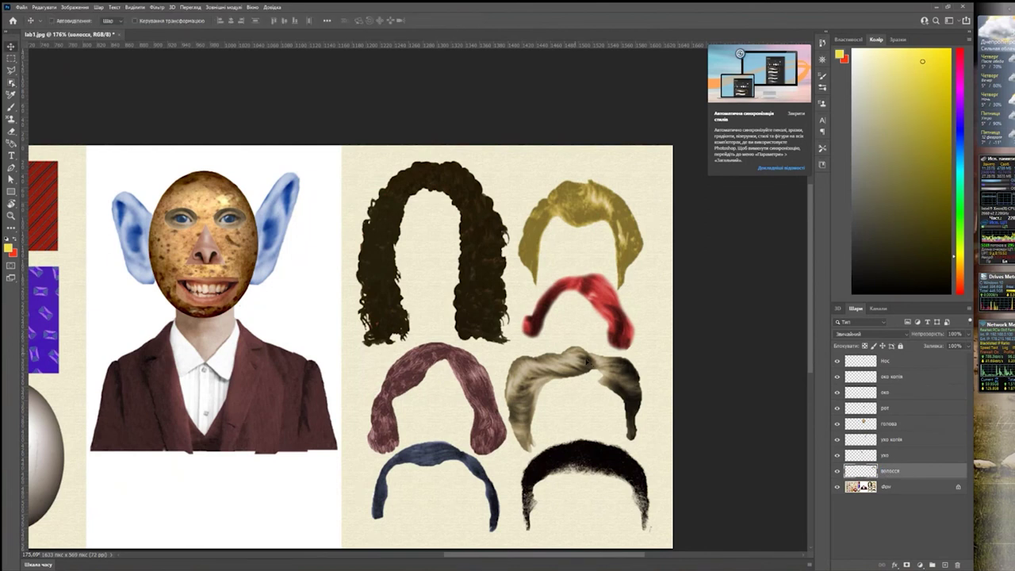
left_click_drag(587, 371, 203, 336)
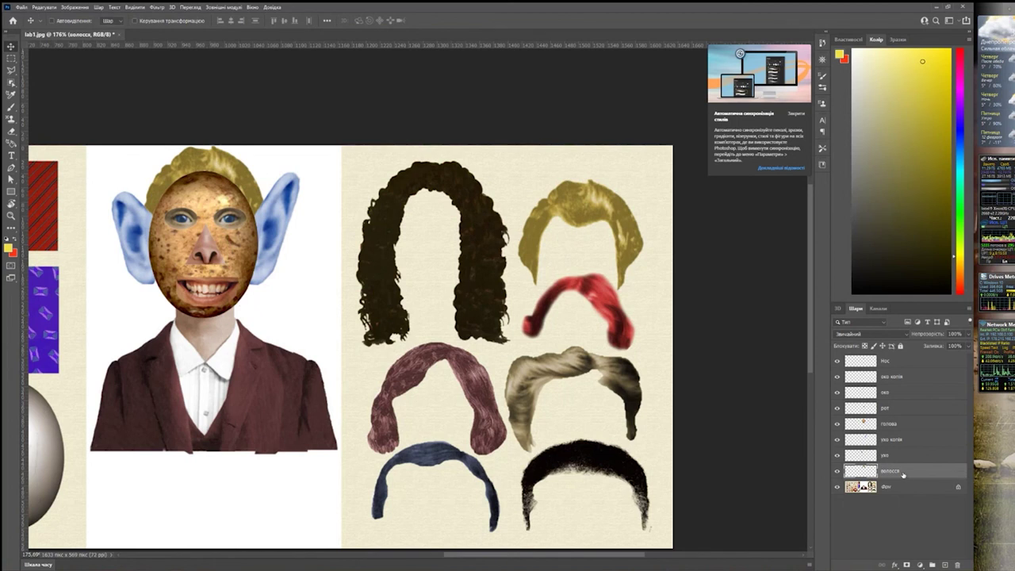
left_click_drag(904, 475, 903, 417)
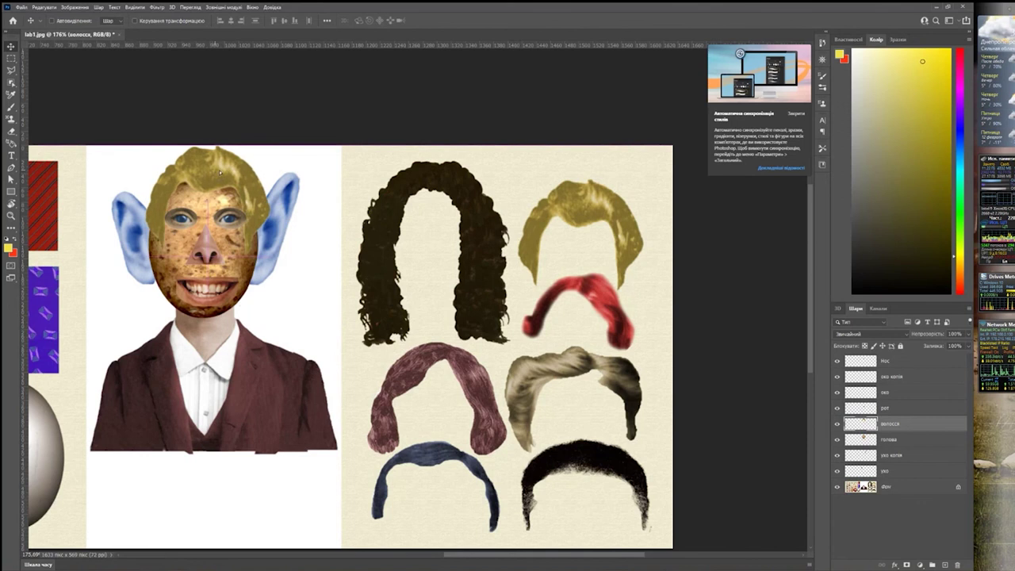
left_click_drag(242, 196, 245, 201)
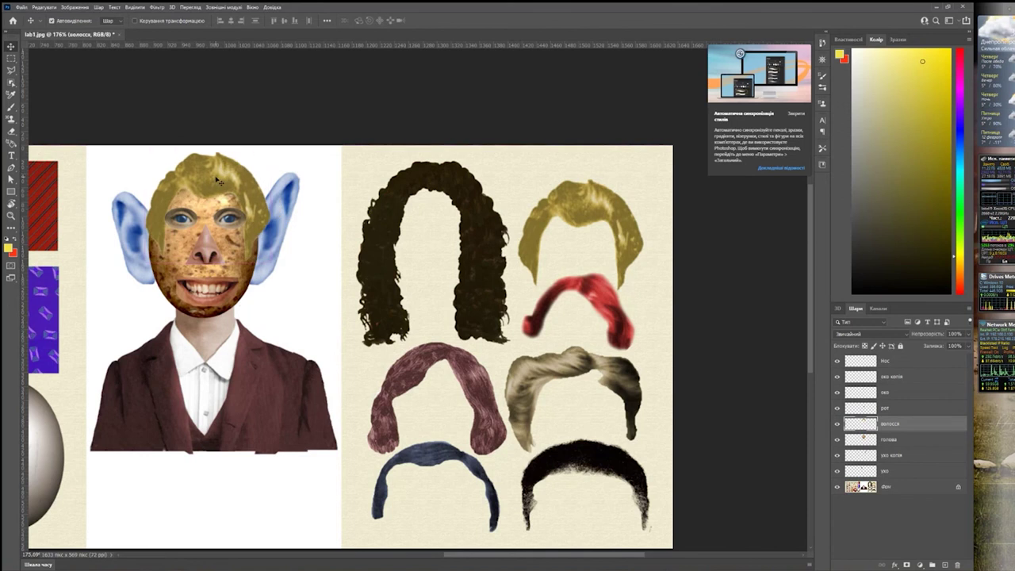
key("ctrl+t")
left_click_drag(270, 264, 279, 270)
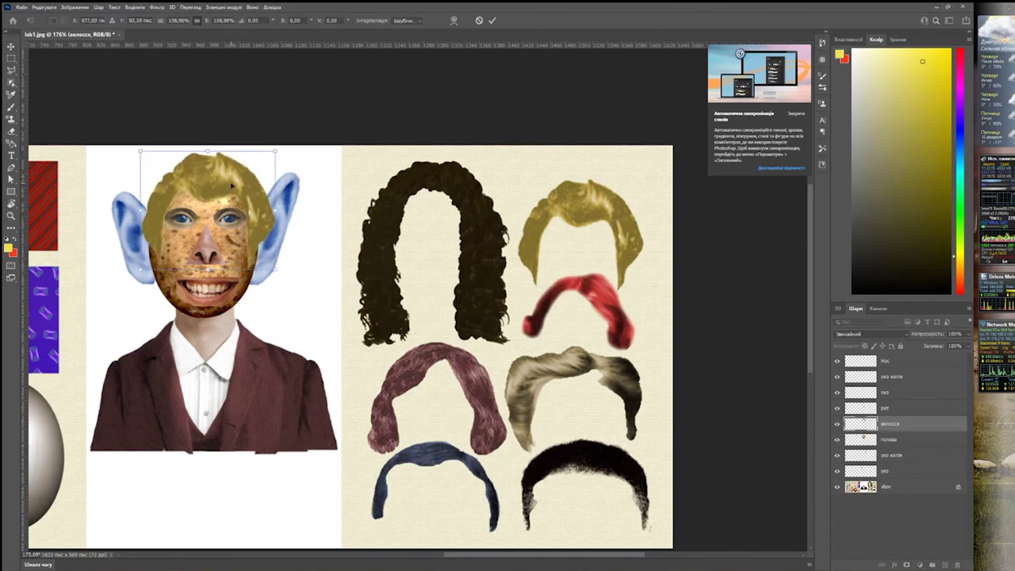
key("Return")
mouse_move(260, 243)
left_mouse_down()
mouse_move(334, 245)
mouse_move(447, 213)
left_mouse_up()
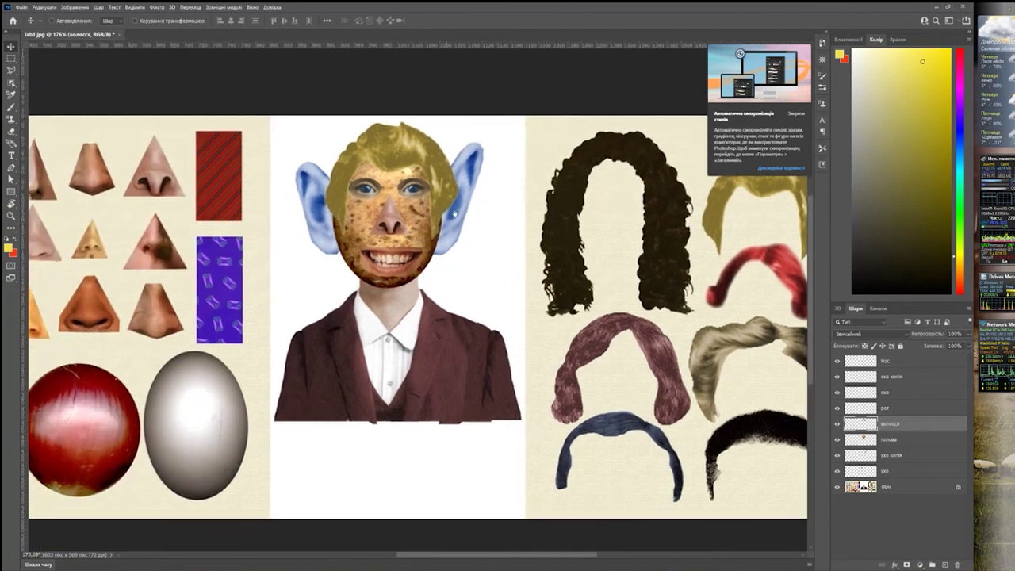
- Zoom in on the suit's shirt front below the collar
left_click(893, 474)
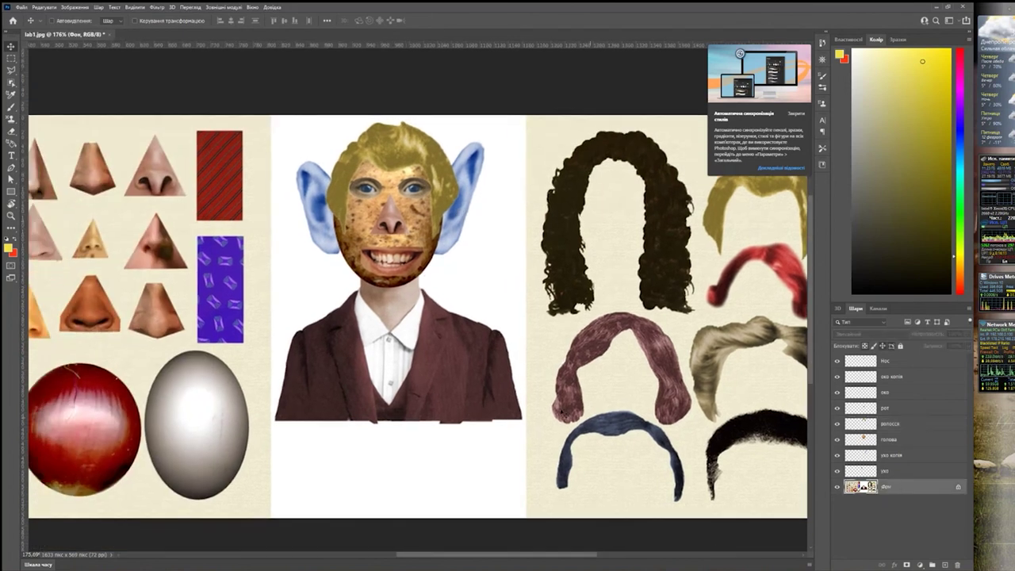
scroll(217, 211, "up", 2)
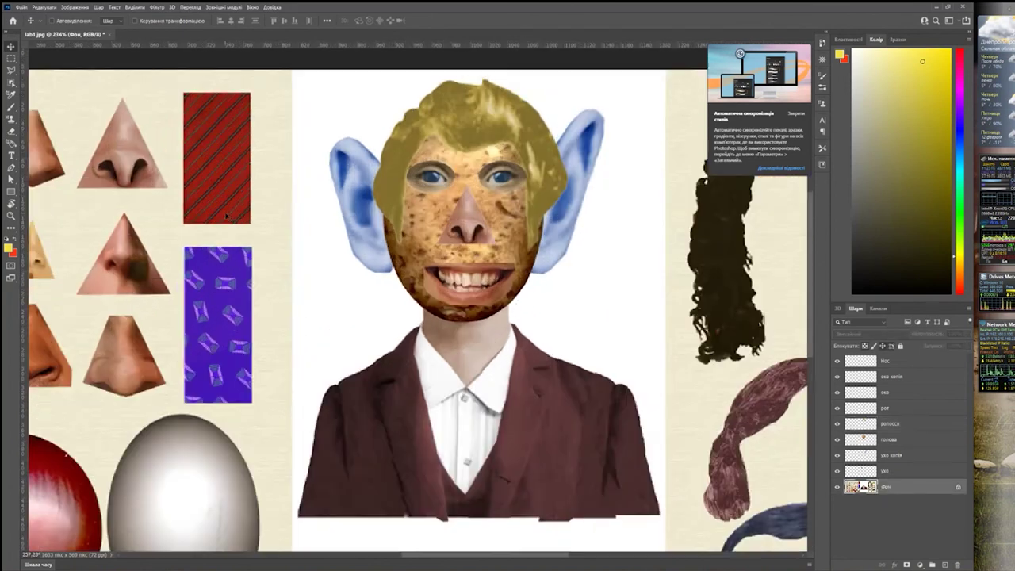
scroll(230, 218, "up", 2)
left_click_drag(489, 437, 412, 359)
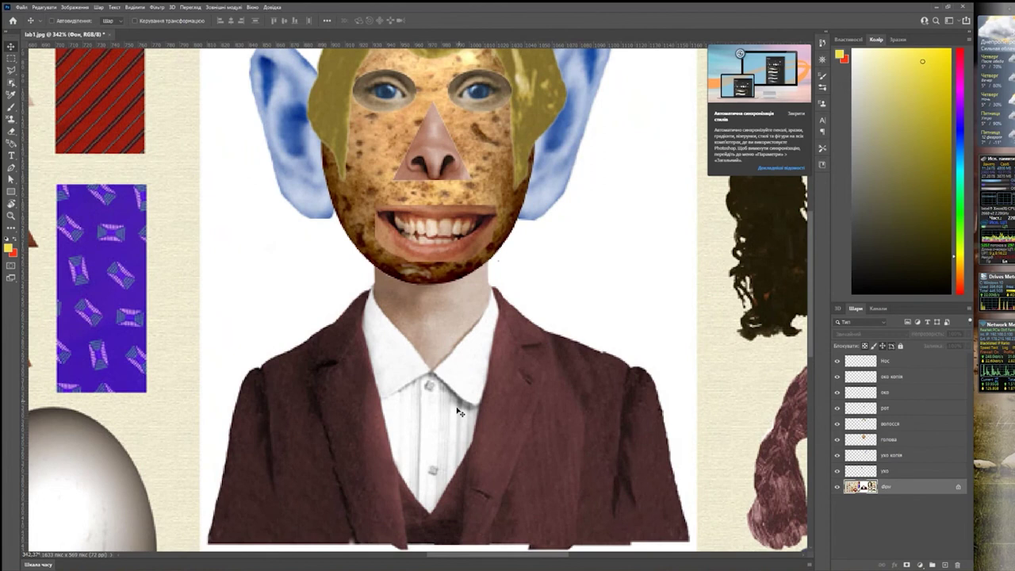
left_click_drag(458, 400, 447, 352)
scroll(436, 352, "up", 2)
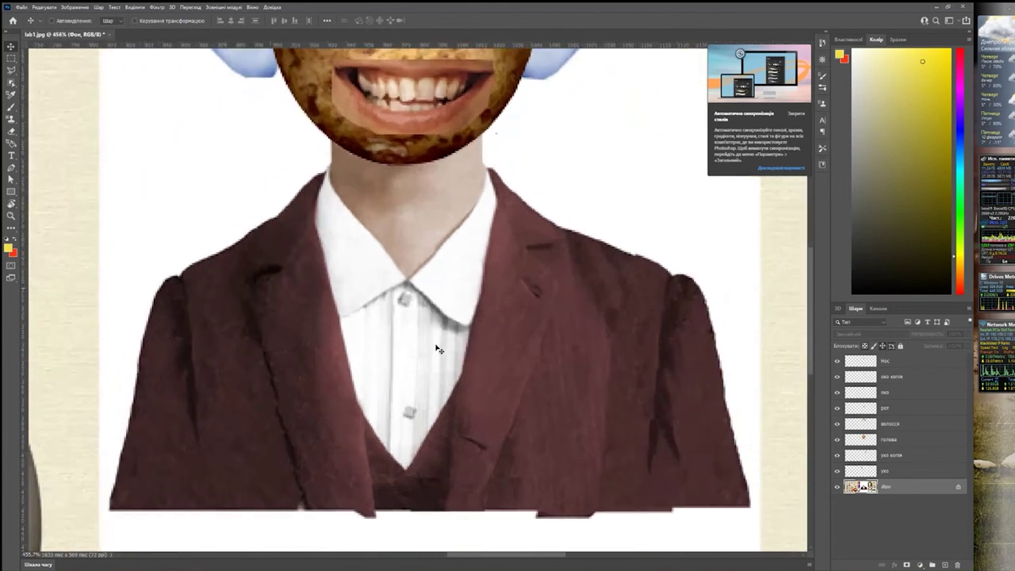
- Outline a narrow tie-shaped V down the shirt front with the Polygonal Lasso
left_click(12, 69)
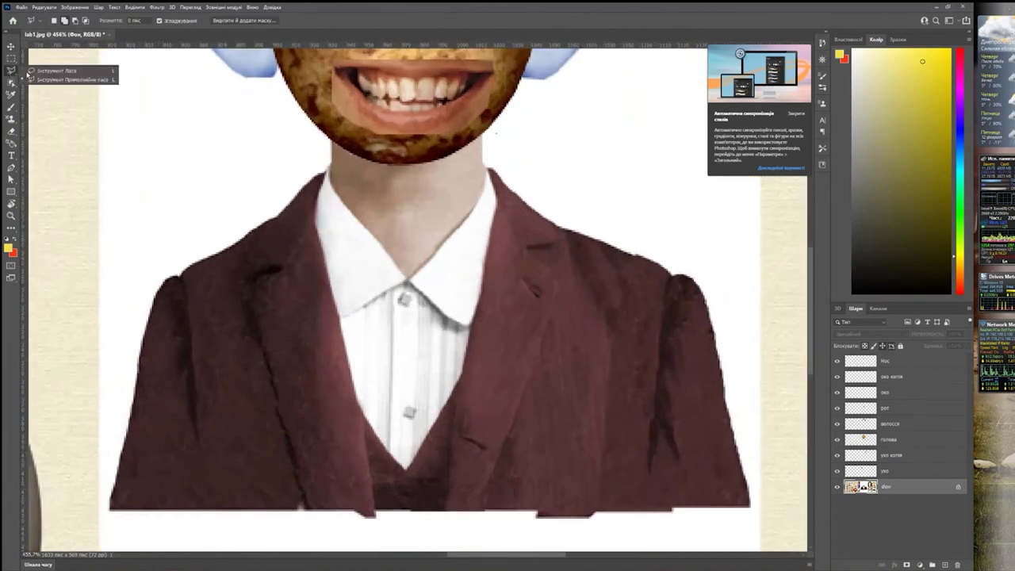
left_click(79, 80)
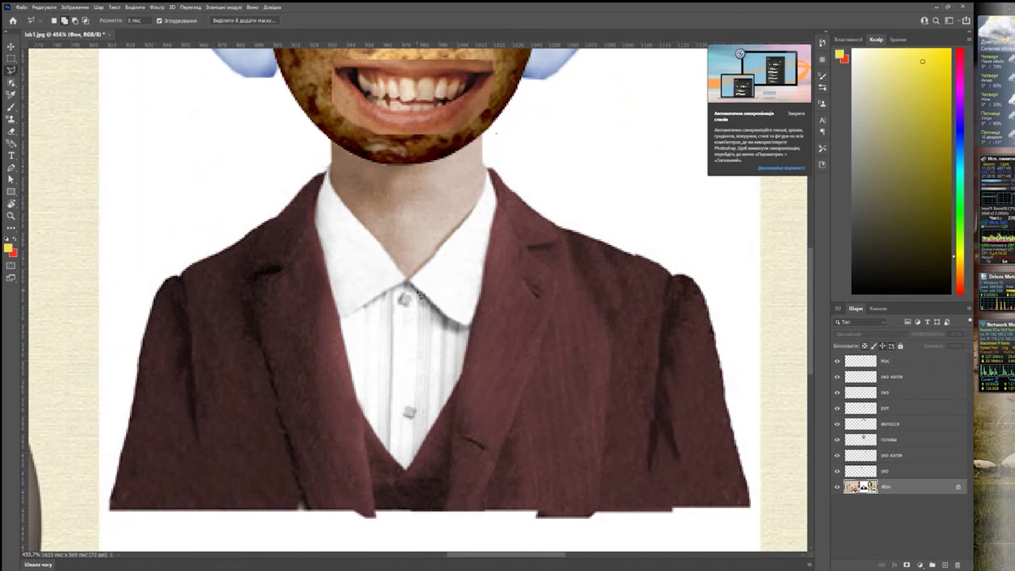
left_click(442, 318)
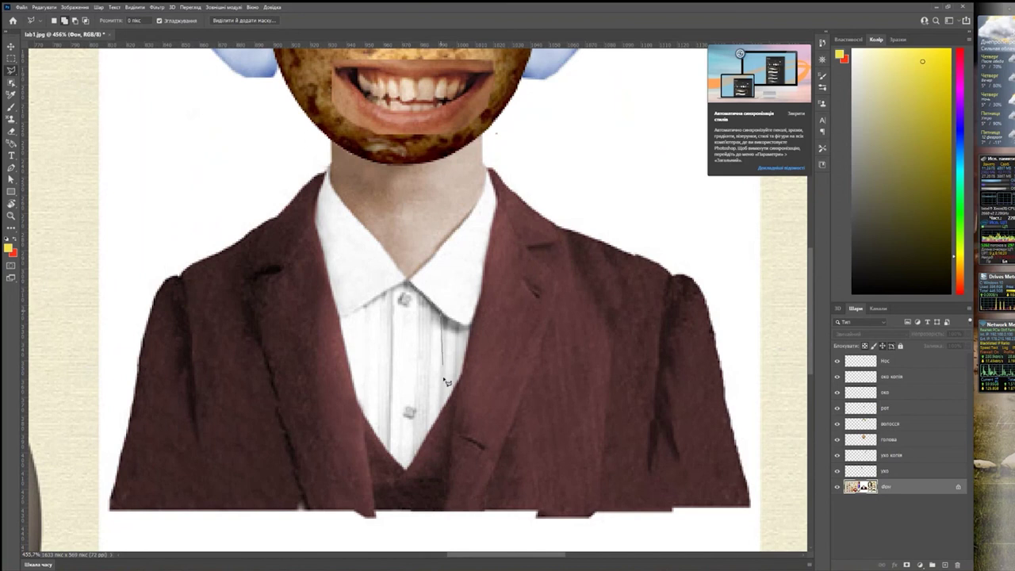
left_click(406, 468)
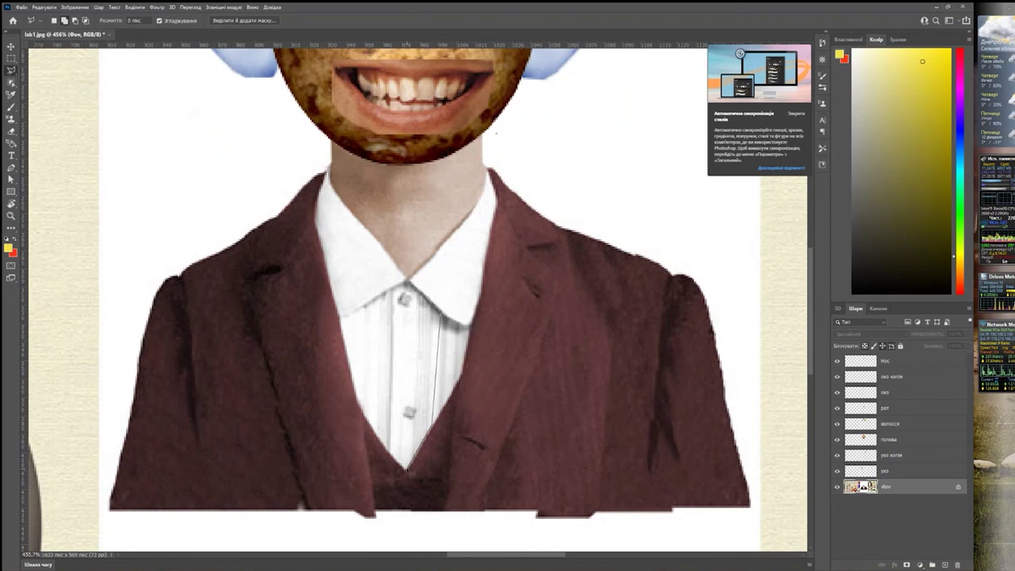
left_click(379, 433)
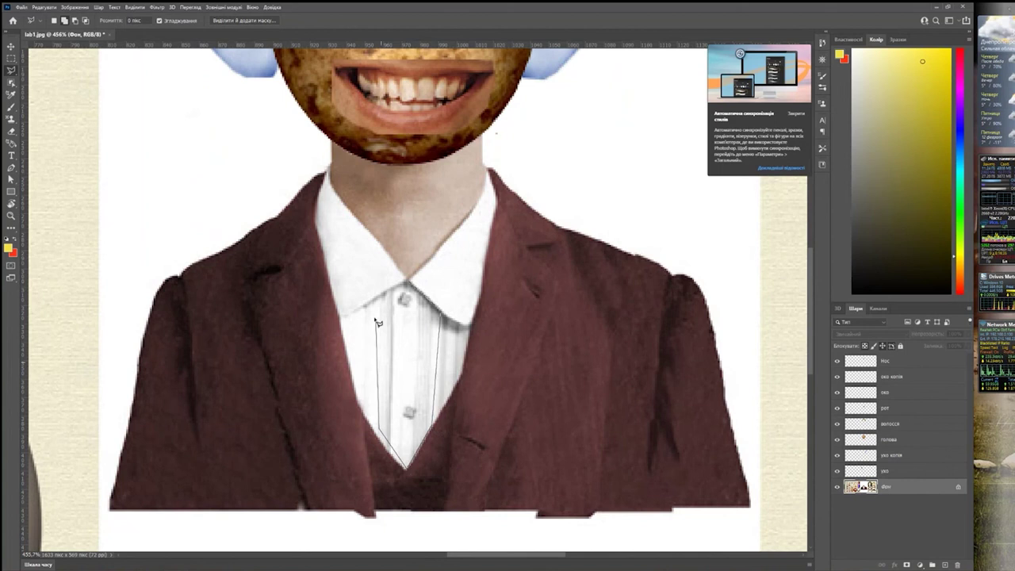
left_click(368, 305)
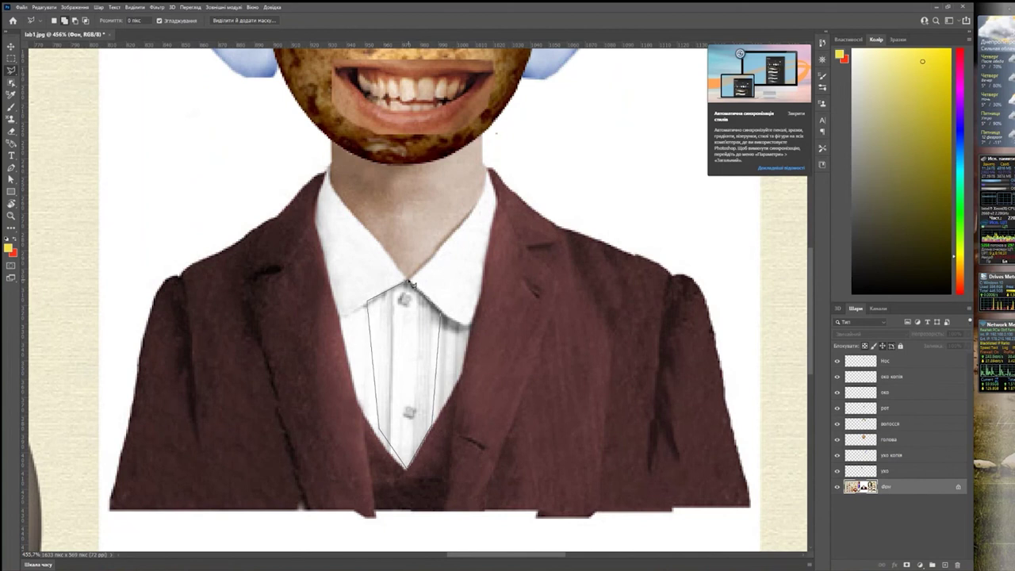
left_click(410, 283)
scroll(427, 330, "down", 1)
scroll(426, 330, "down", 1)
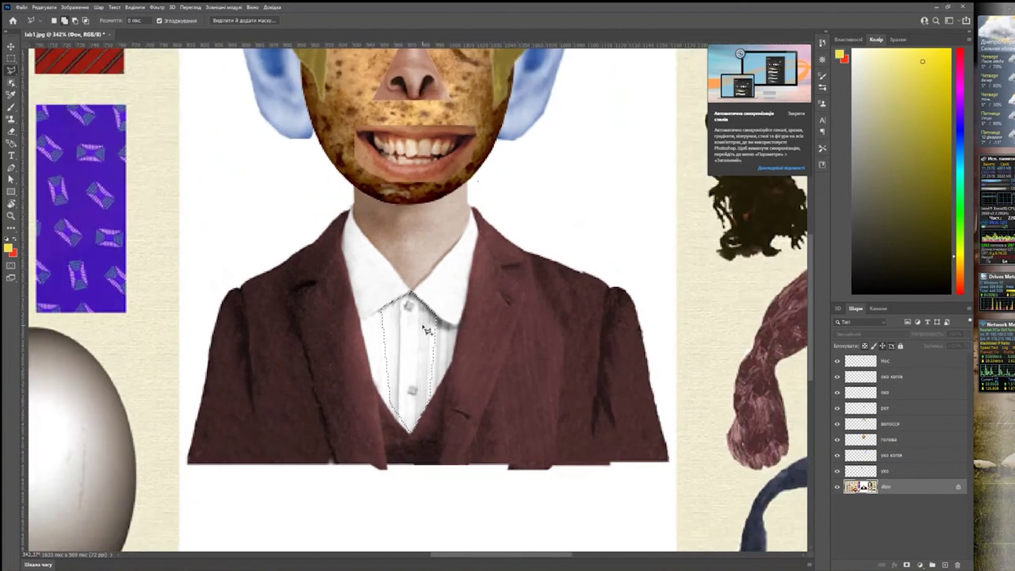
scroll(413, 318, "down", 1)
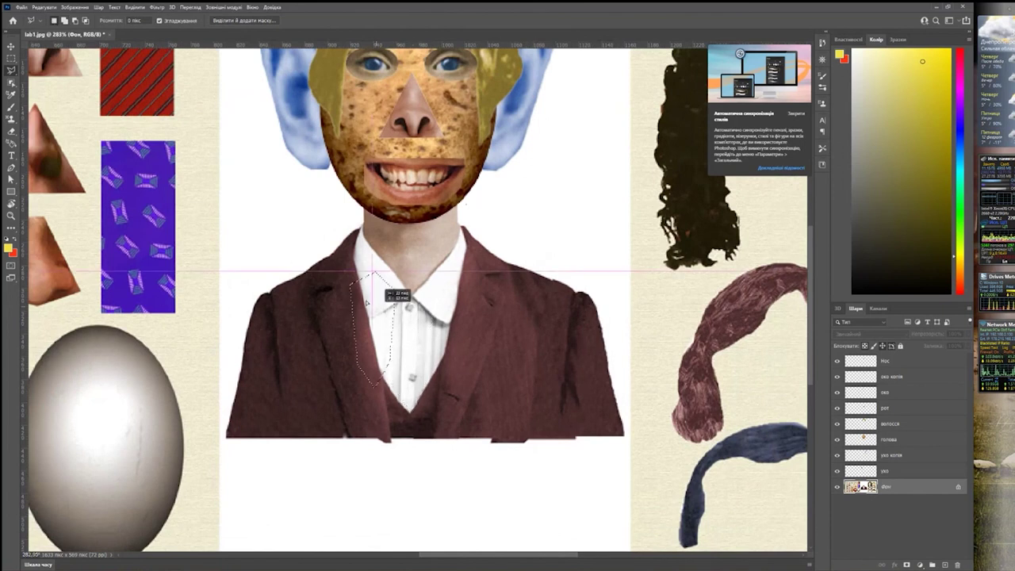
- Cut a tie-sized purple swatch piece onto a layer named галстук and place it on the shirt front
mouse_move(396, 290)
left_mouse_down()
mouse_move(144, 214)
mouse_move(147, 191)
left_mouse_up()
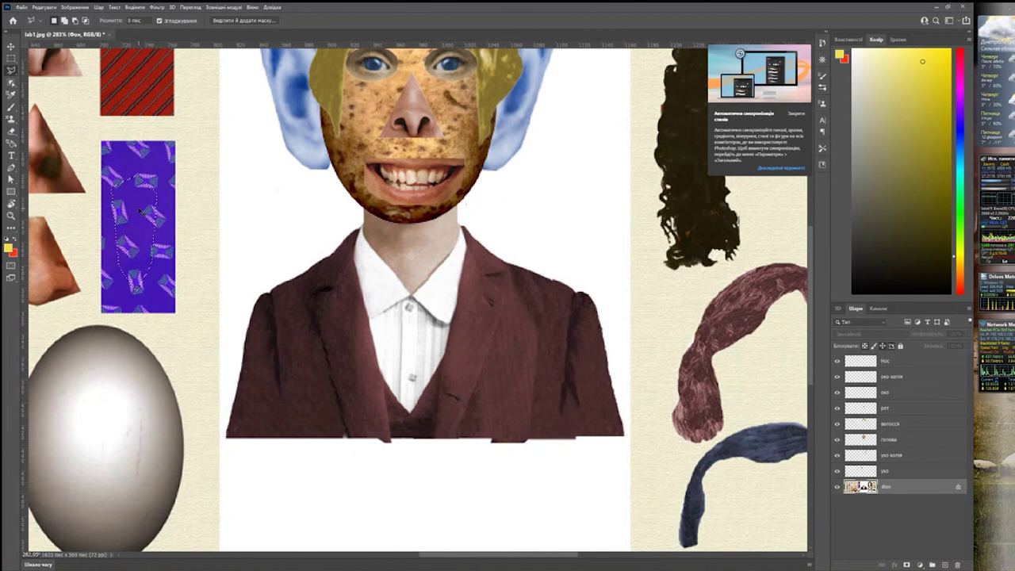
key("ctrl+j")
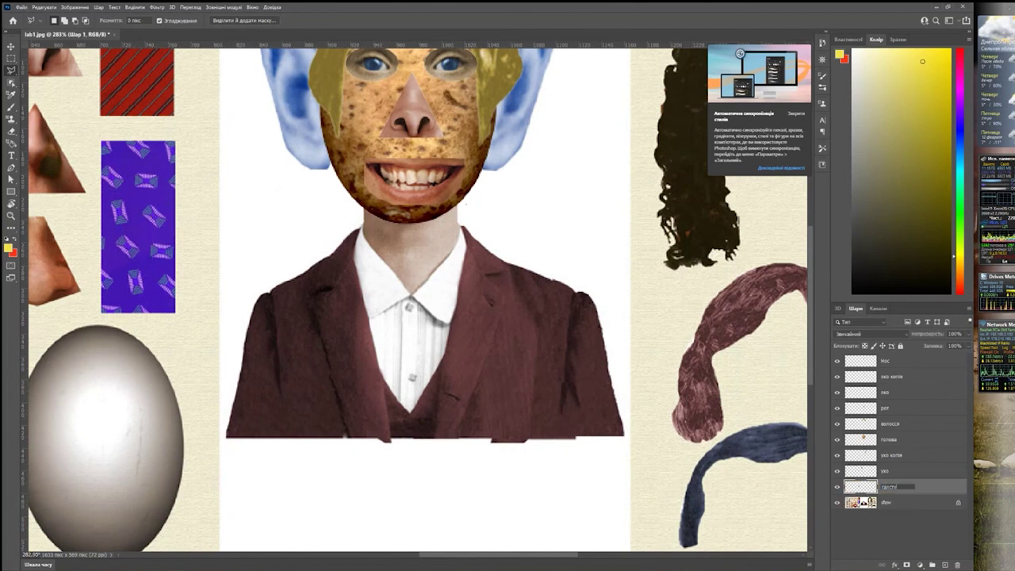
type("лстук")
key("Return")
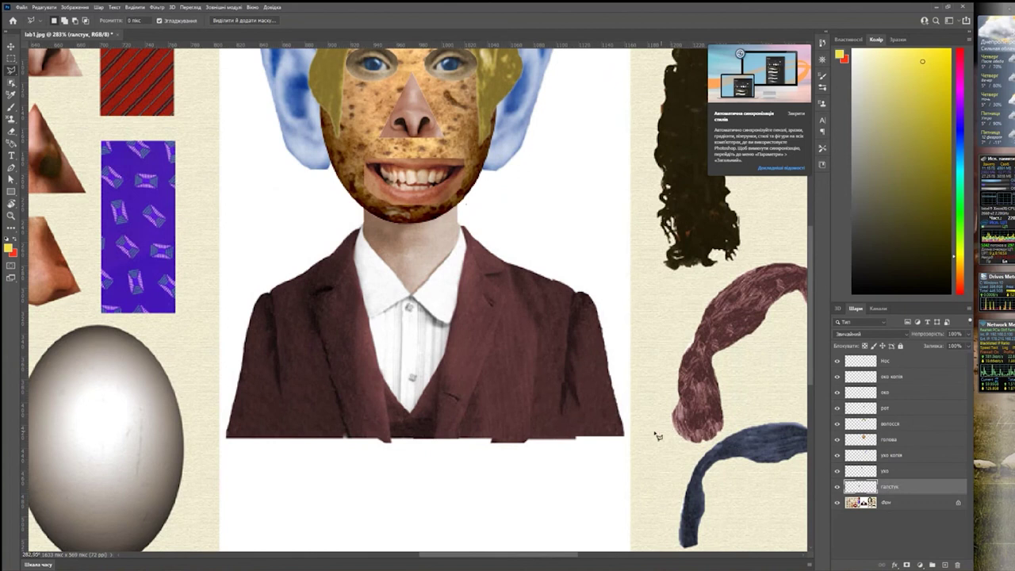
key("v")
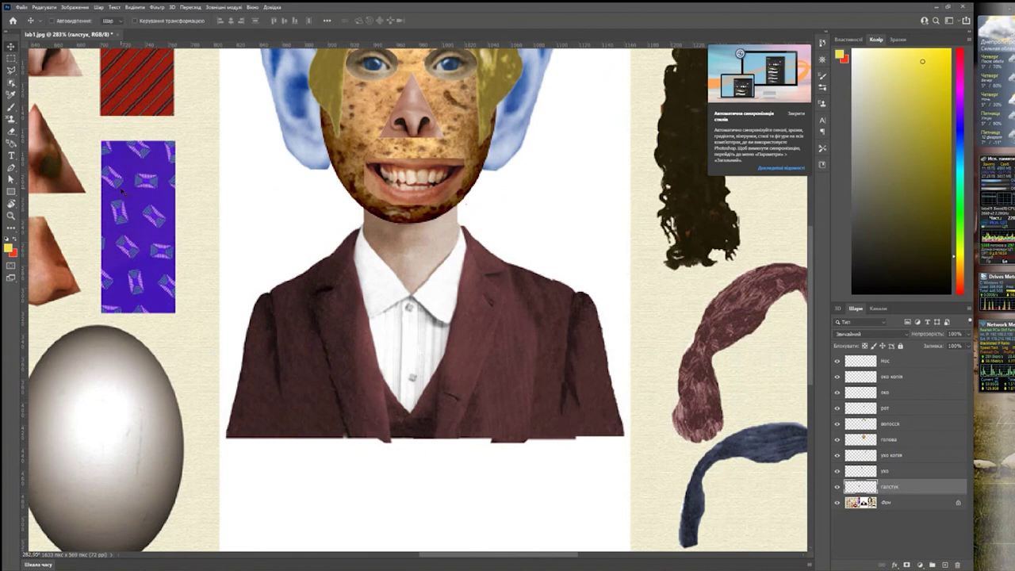
left_click_drag(143, 182, 395, 308)
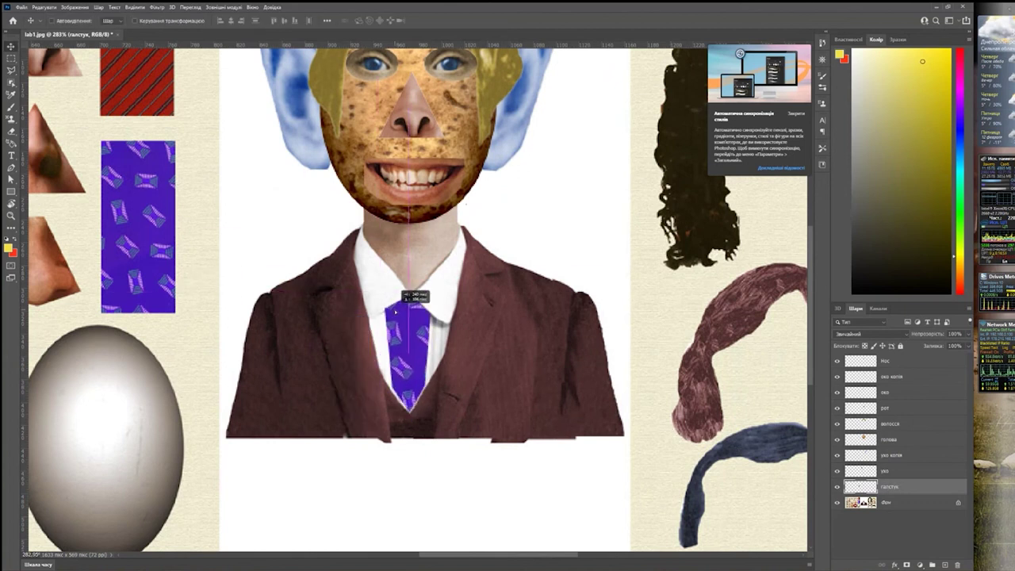
scroll(498, 274, "down", 2)
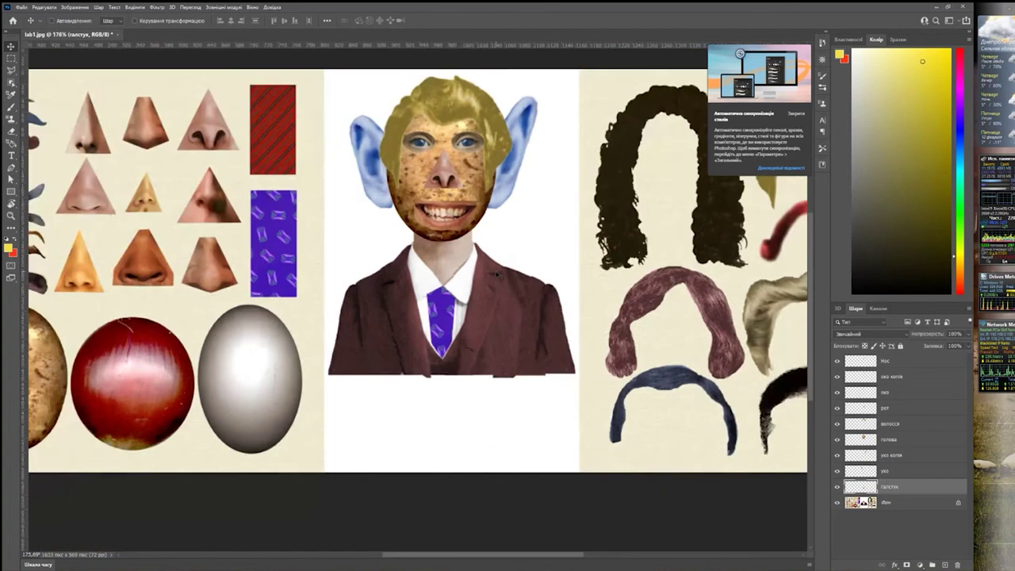
scroll(548, 227, "down", 2)
left_click_drag(579, 173, 531, 220)
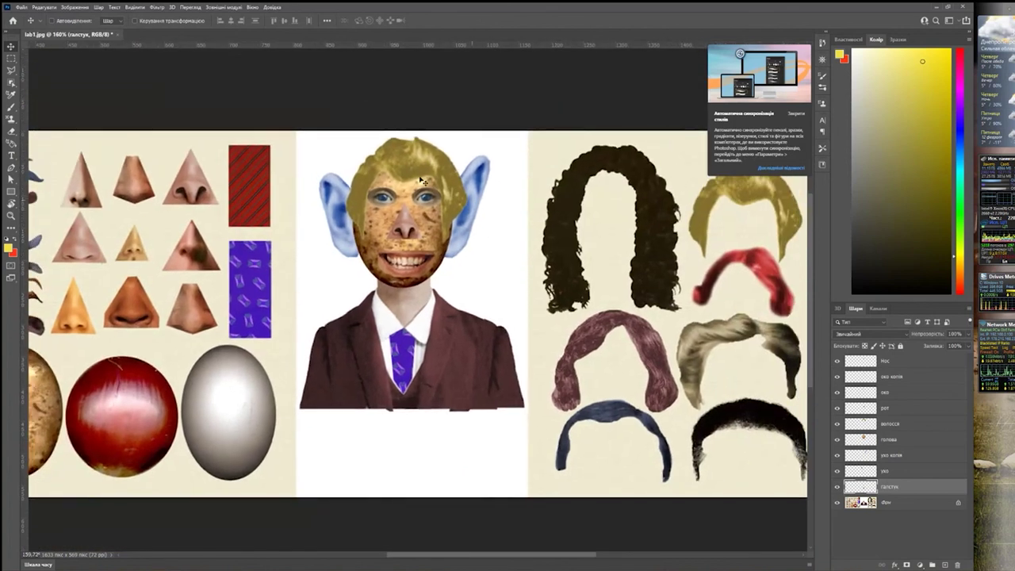
left_click(21, 6)
mouse_move(32, 124)
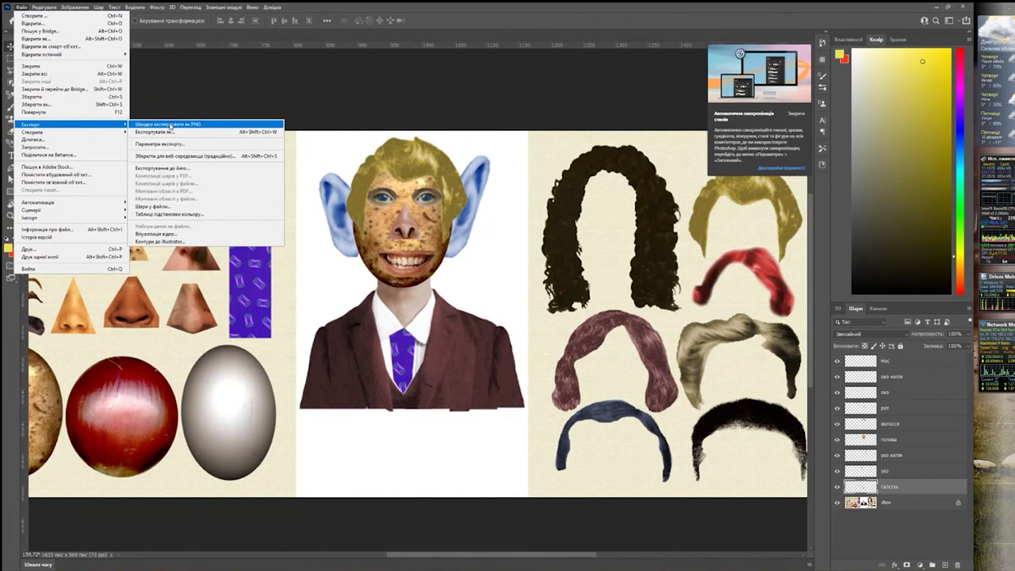
key("Escape")
key("Escape")
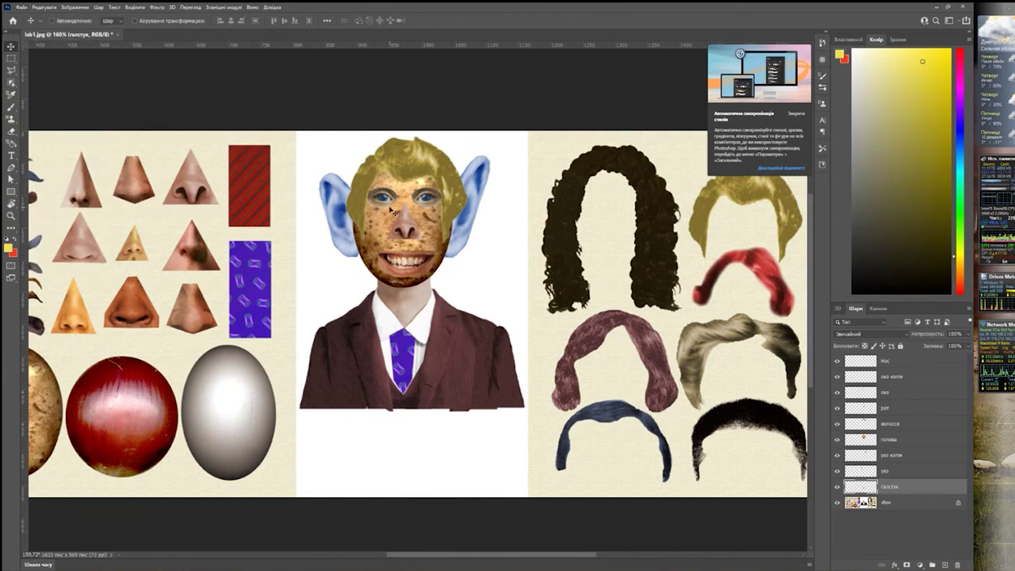